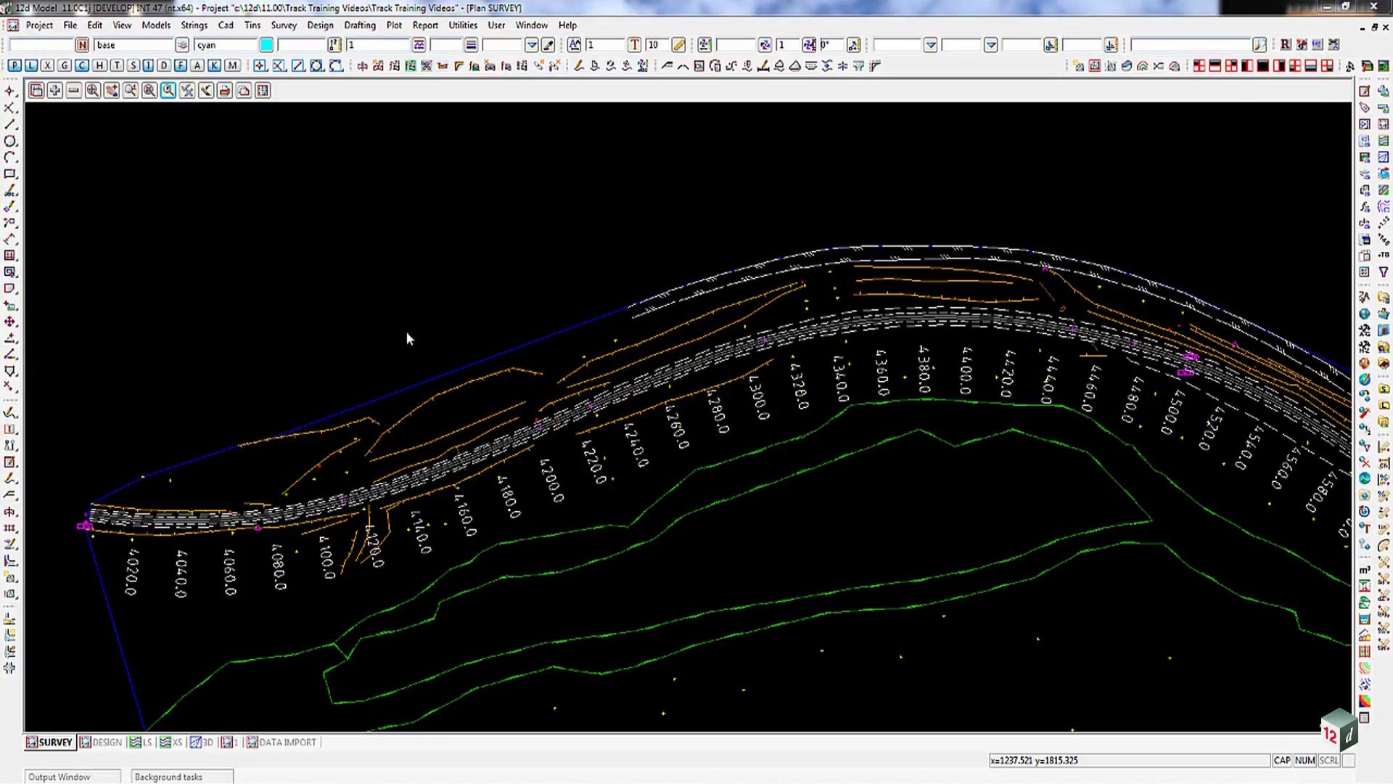
Step: Open the Track design commands as a floating menu and park it clear of the survey linework
left_click(320, 25)
mouse_move(352, 281)
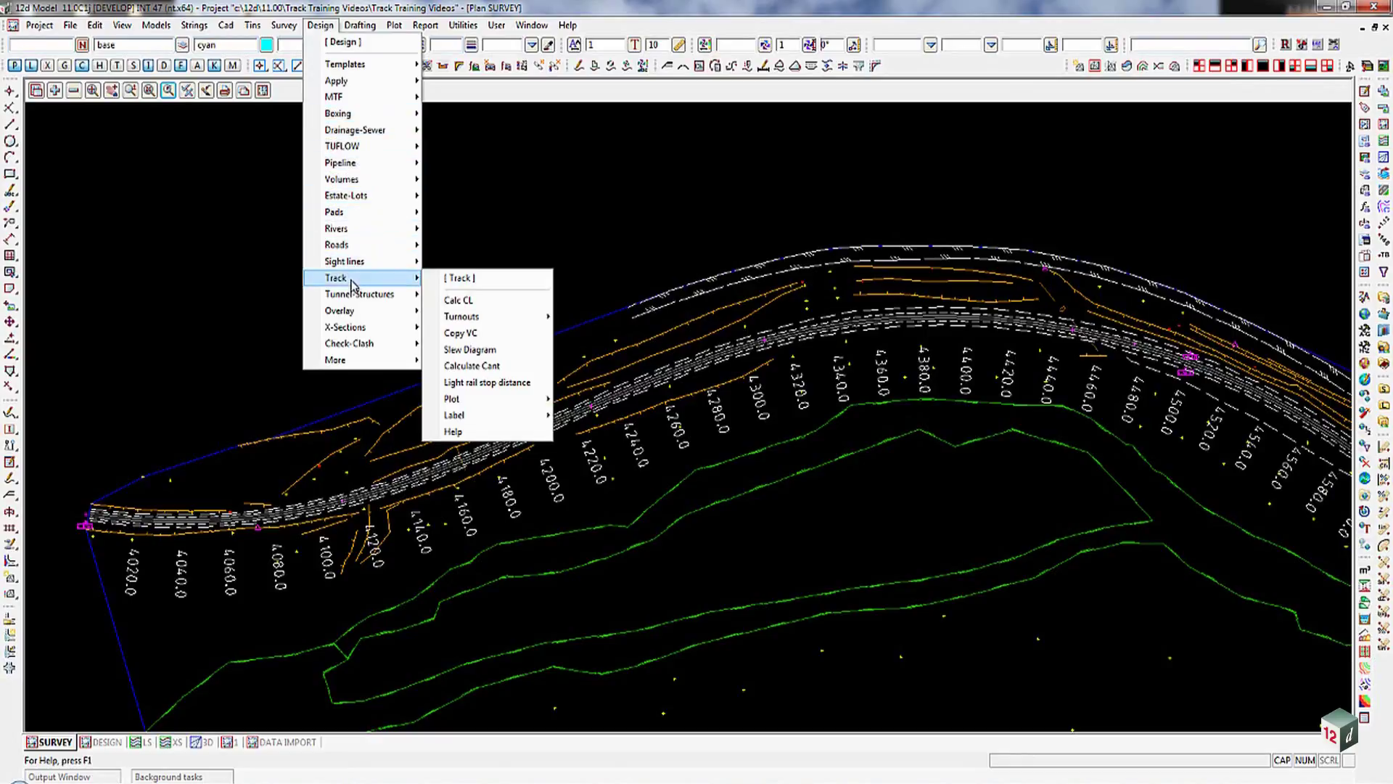
left_click(480, 279)
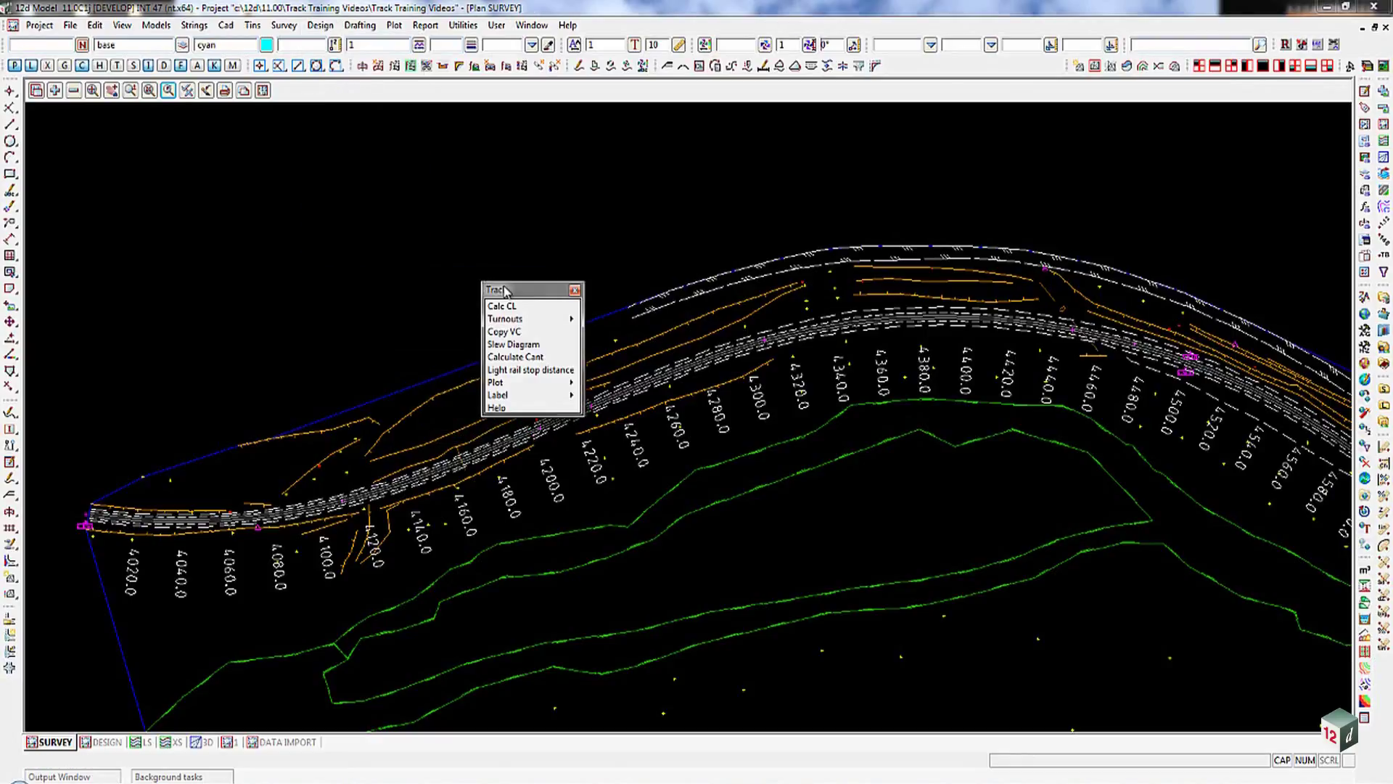
left_click_drag(540, 289, 1091, 109)
left_click(1131, 203)
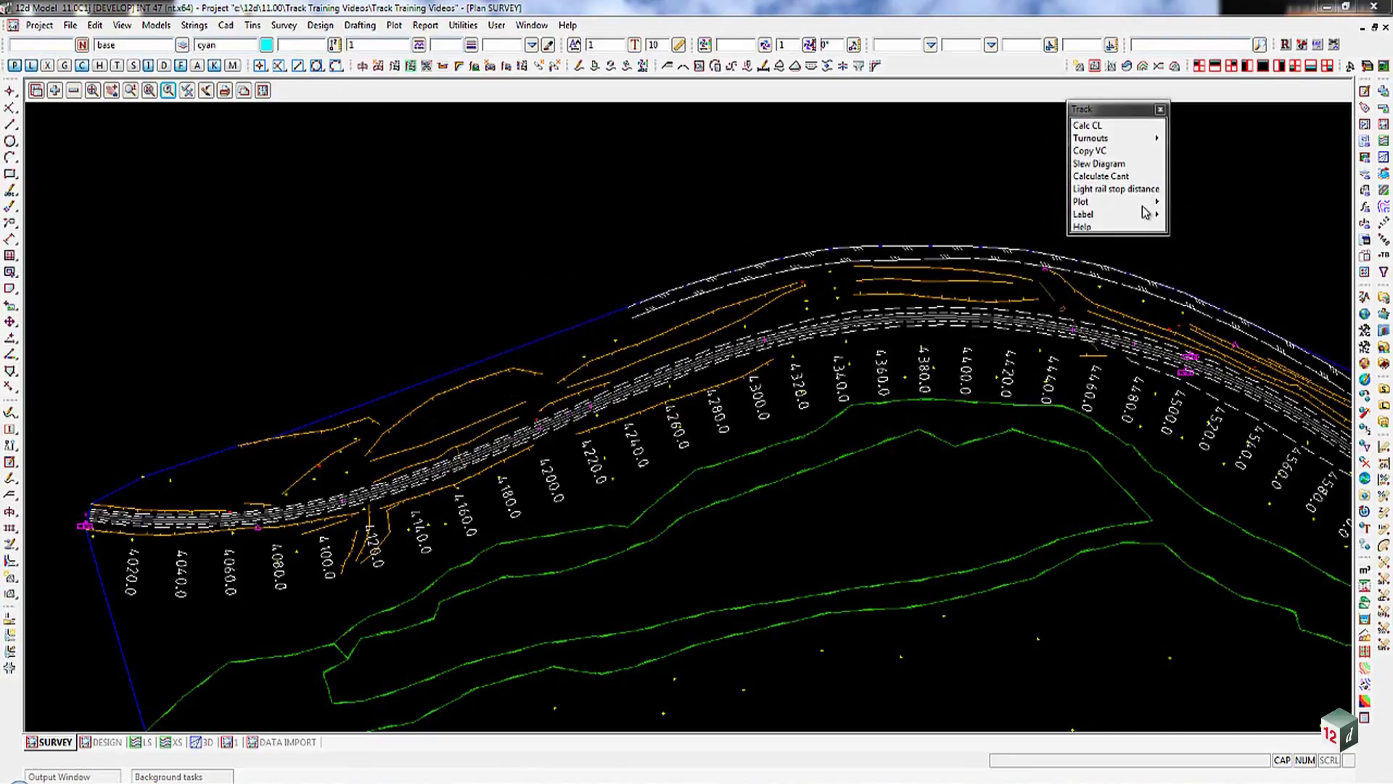
left_click(1155, 215)
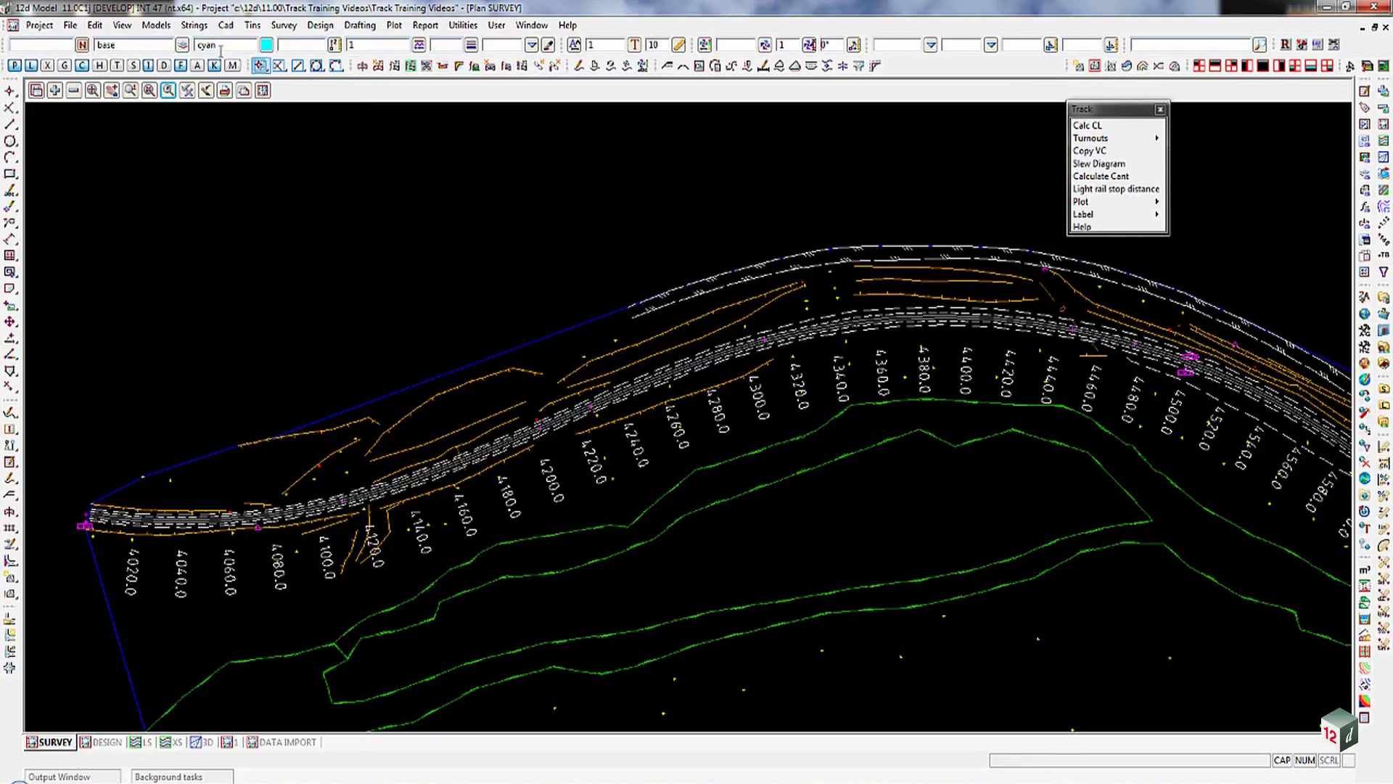
Step: Enable the Track toolbar and dock it with the other toolbars
left_click(121, 26)
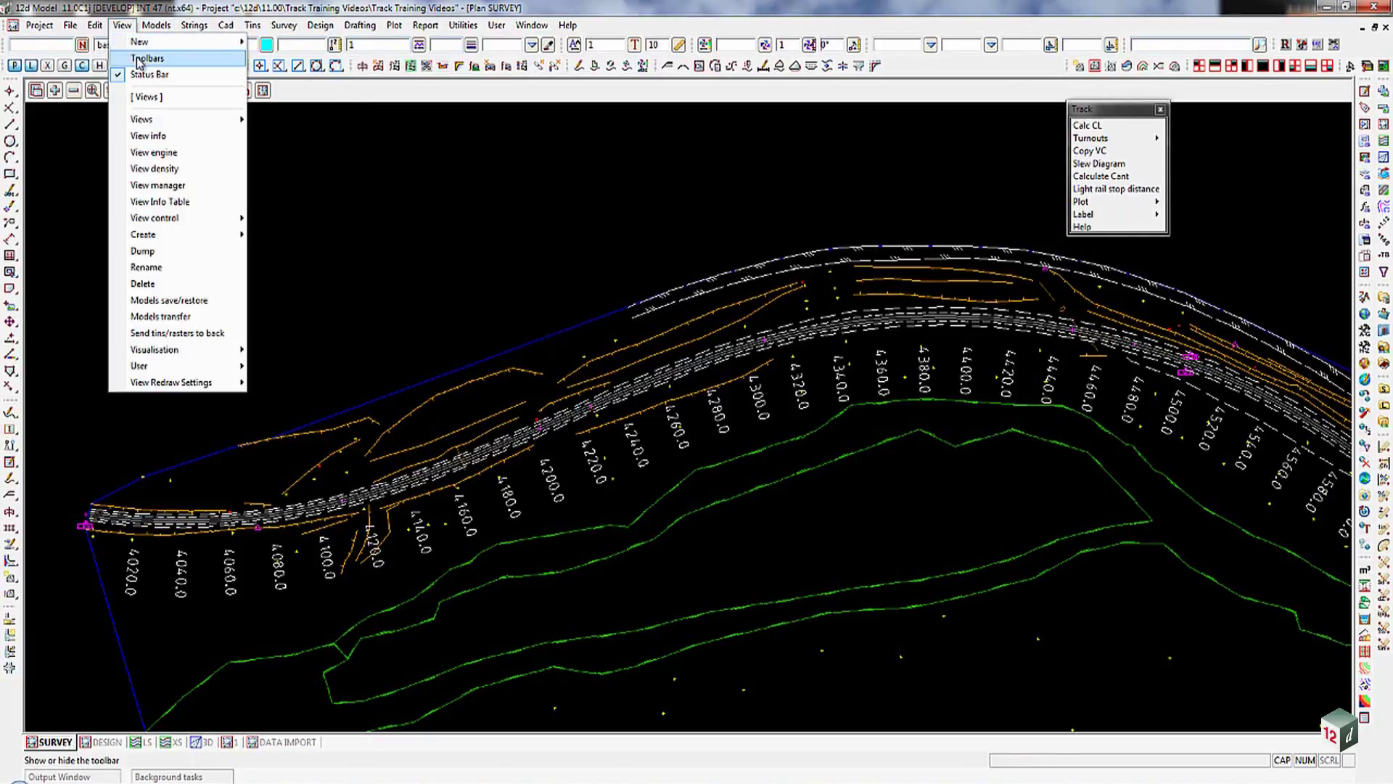
left_click(148, 58)
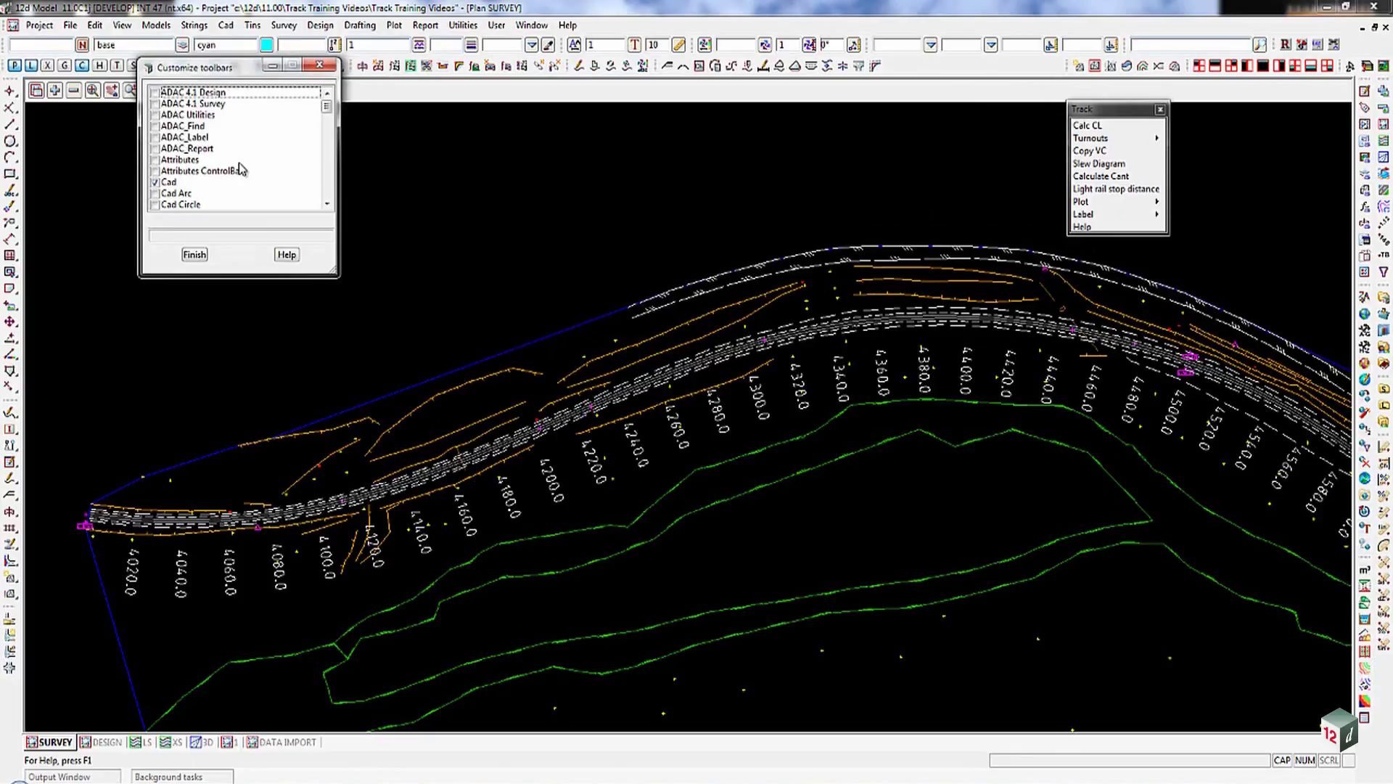
type("tr")
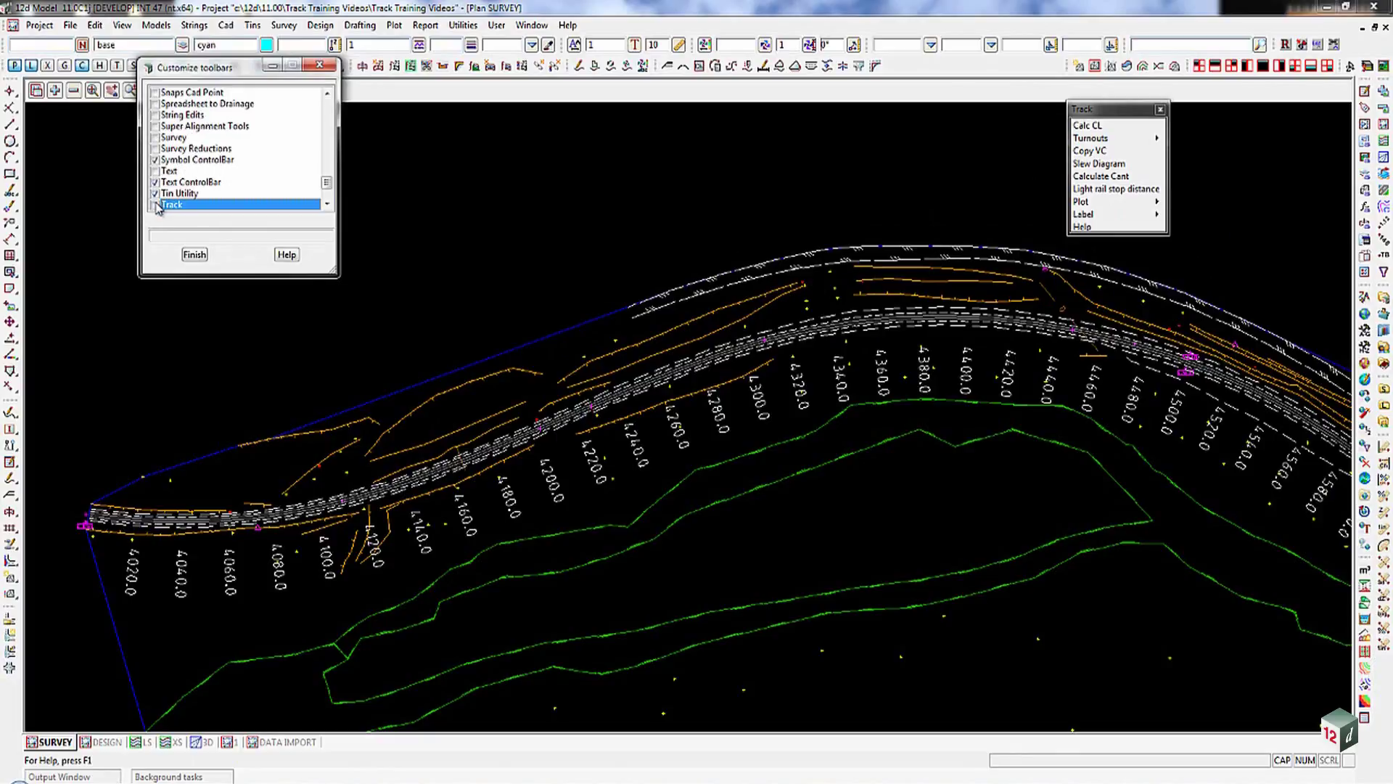
left_click(154, 205)
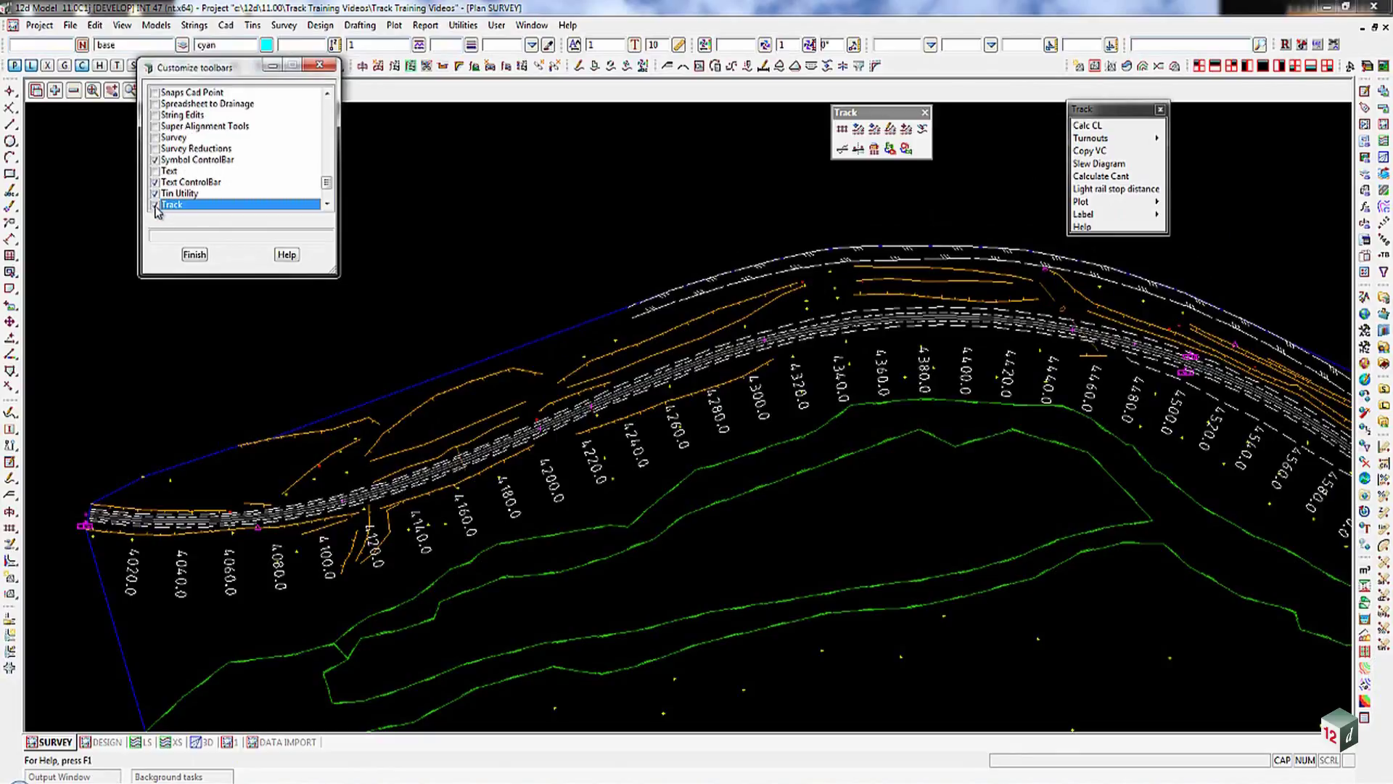
left_click(194, 255)
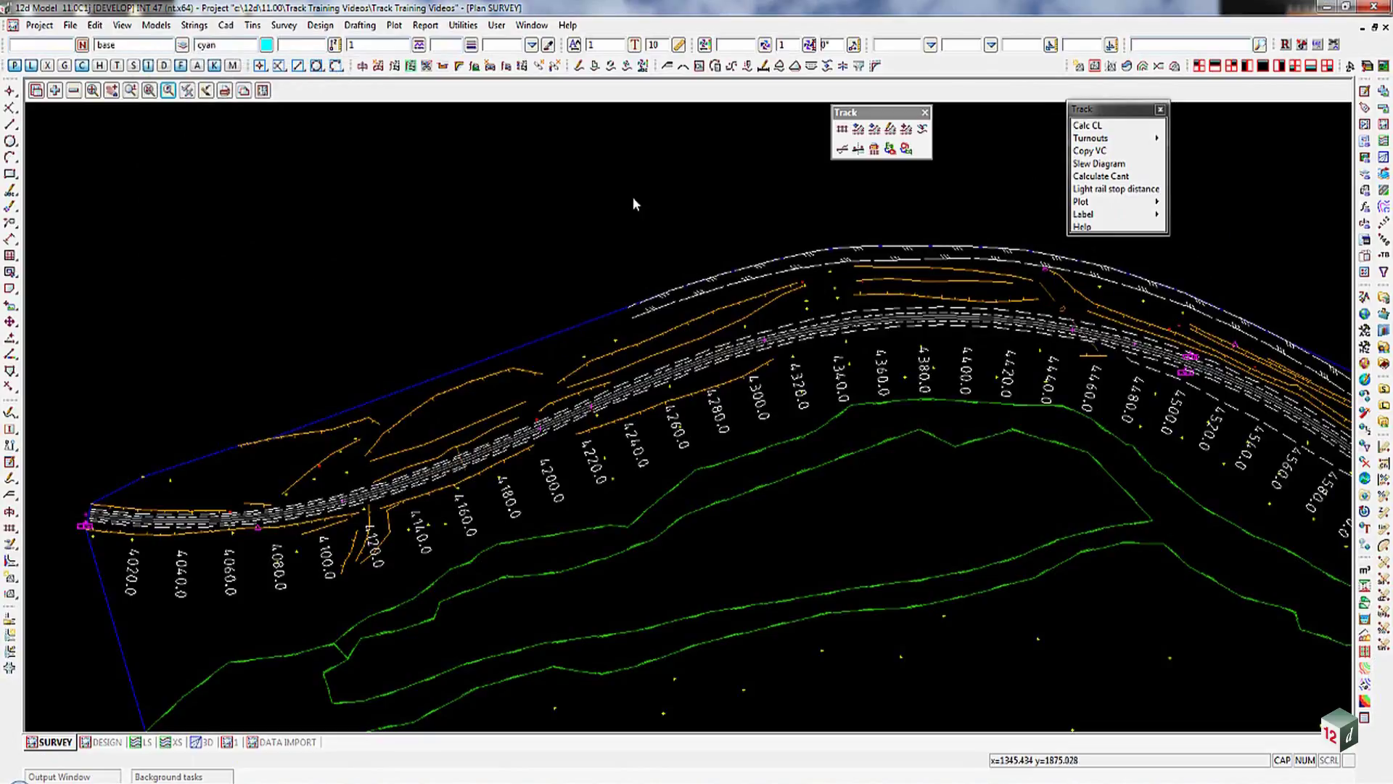
left_click_drag(875, 119, 928, 67)
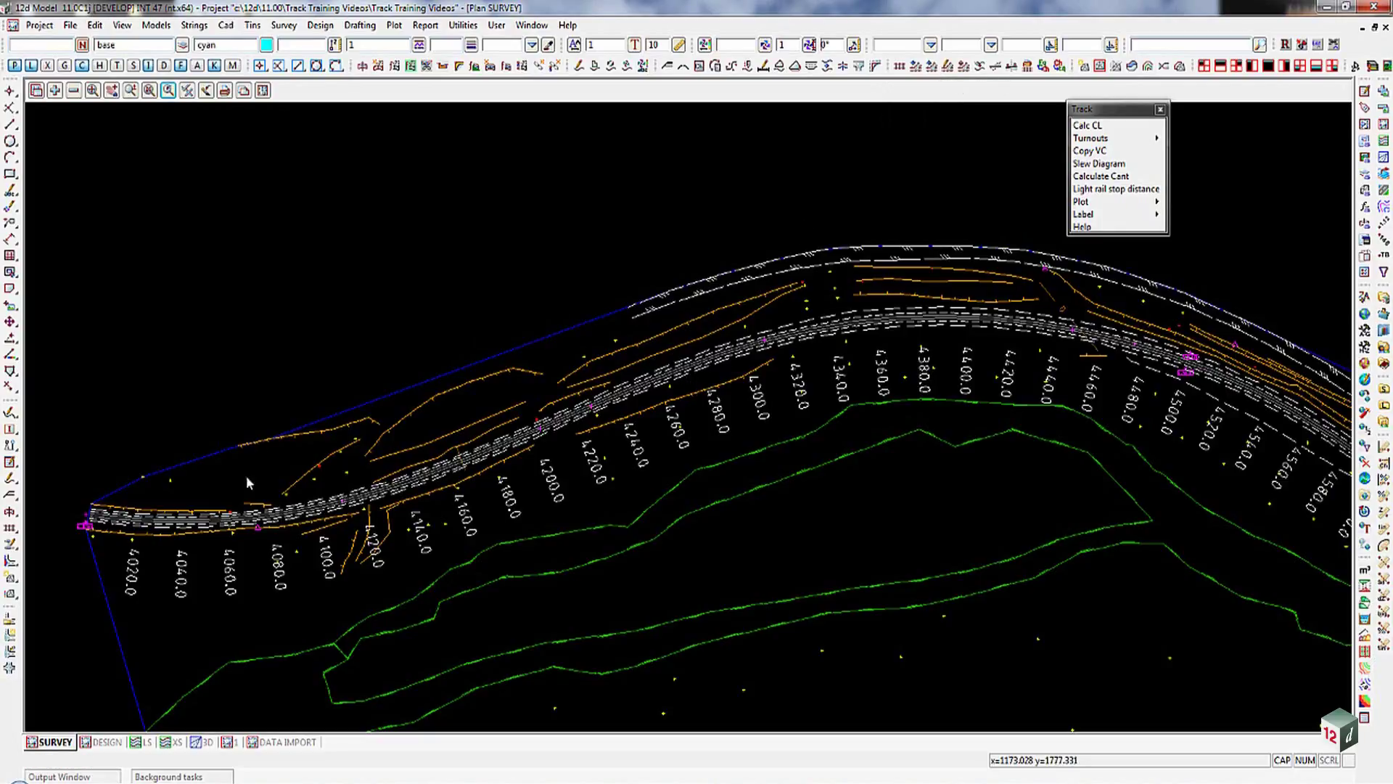
Step: Turn on vertex display for the rail strings in the DESIGN plan view
scroll(220, 516, "up", 2)
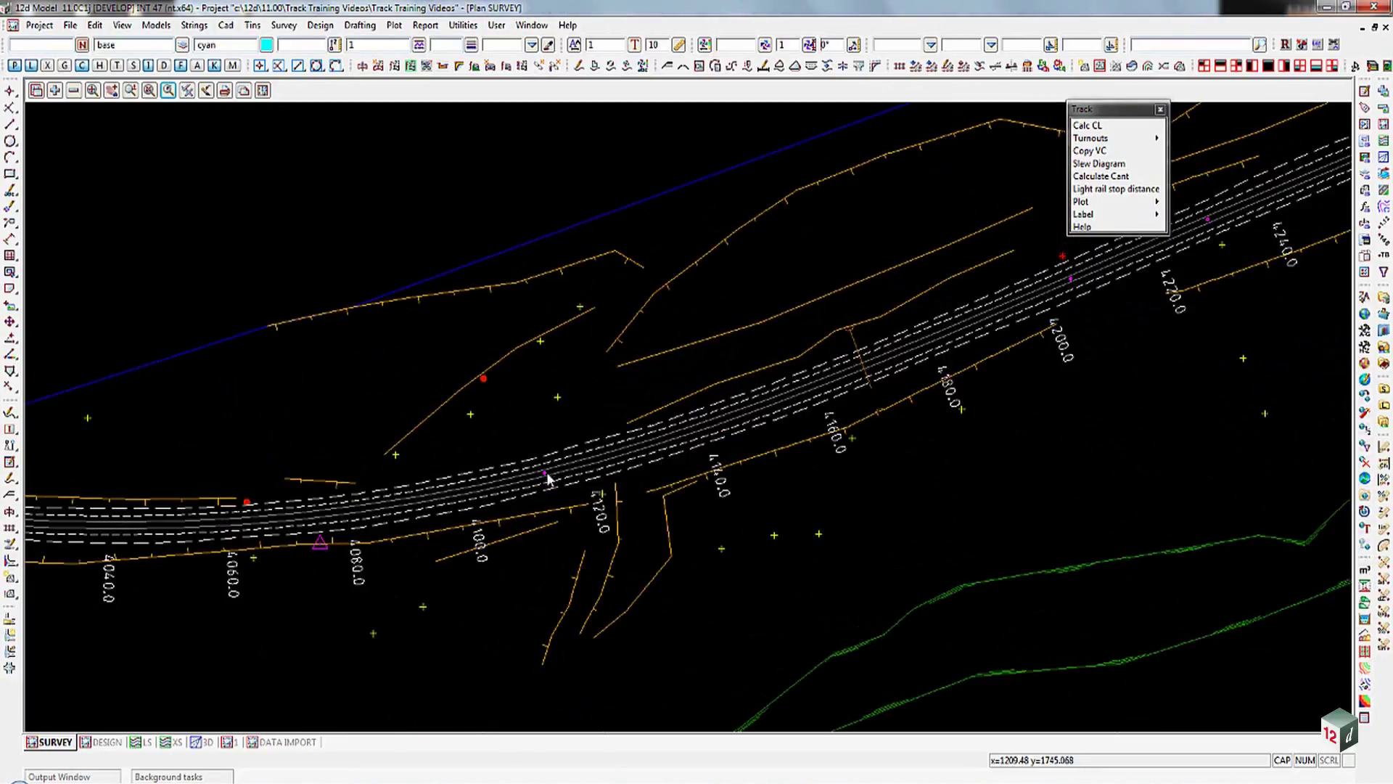
scroll(507, 477, "up", 1)
scroll(507, 477, "up", 2)
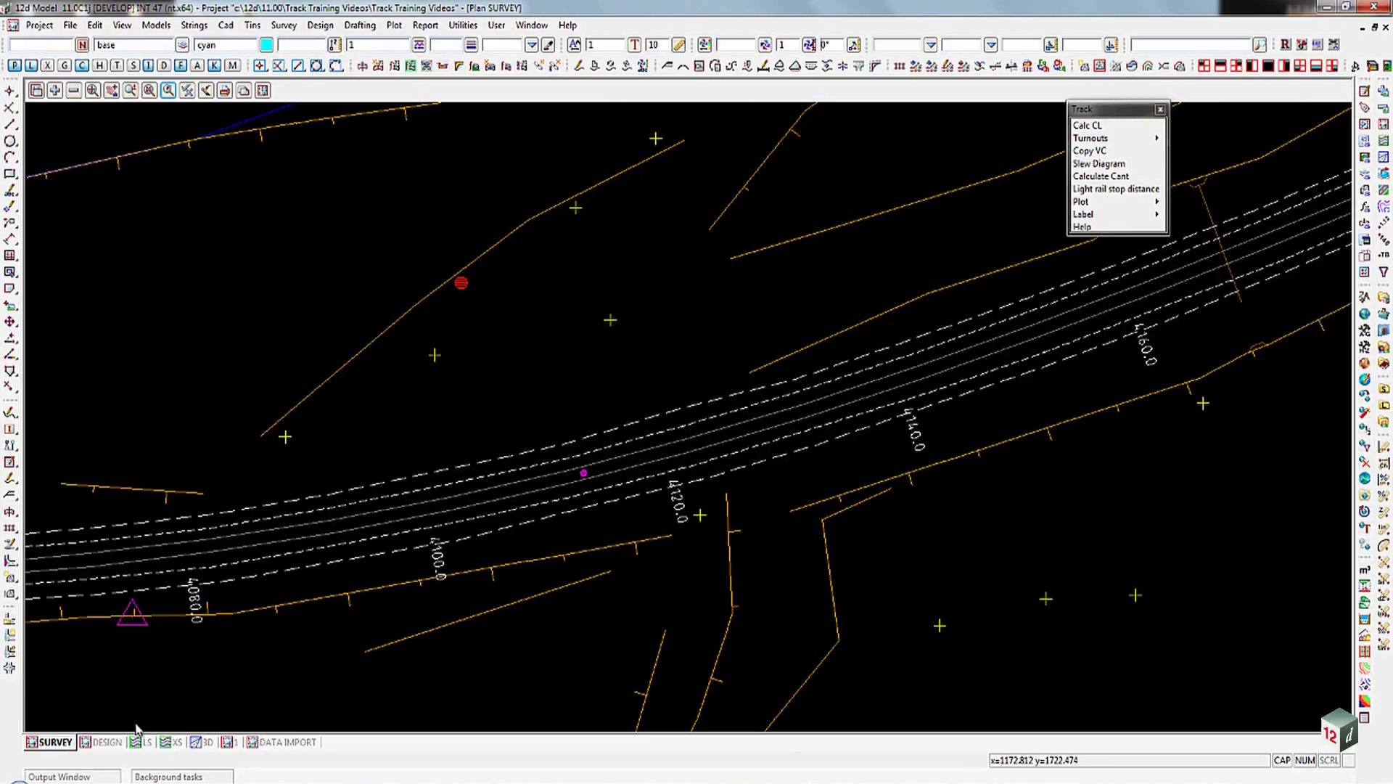
left_click(118, 743)
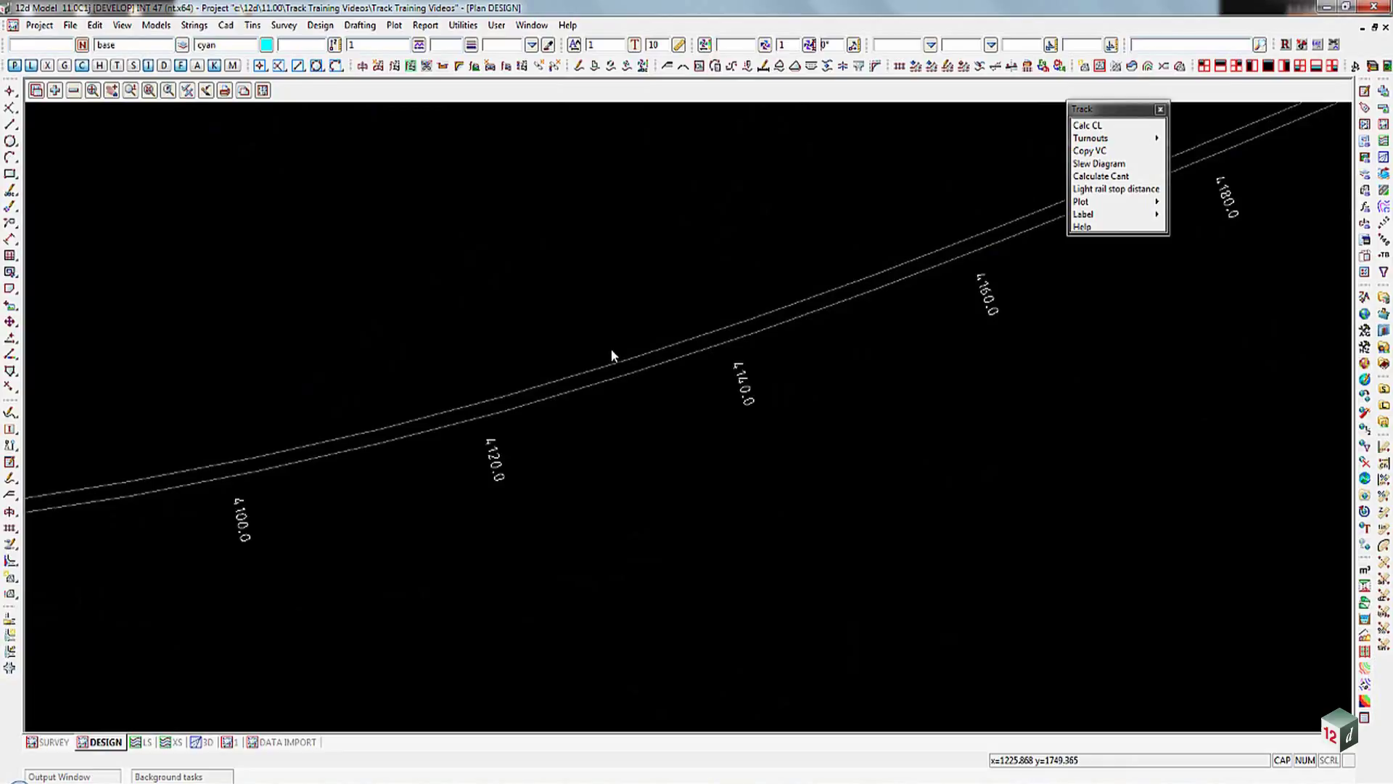
left_click(187, 90)
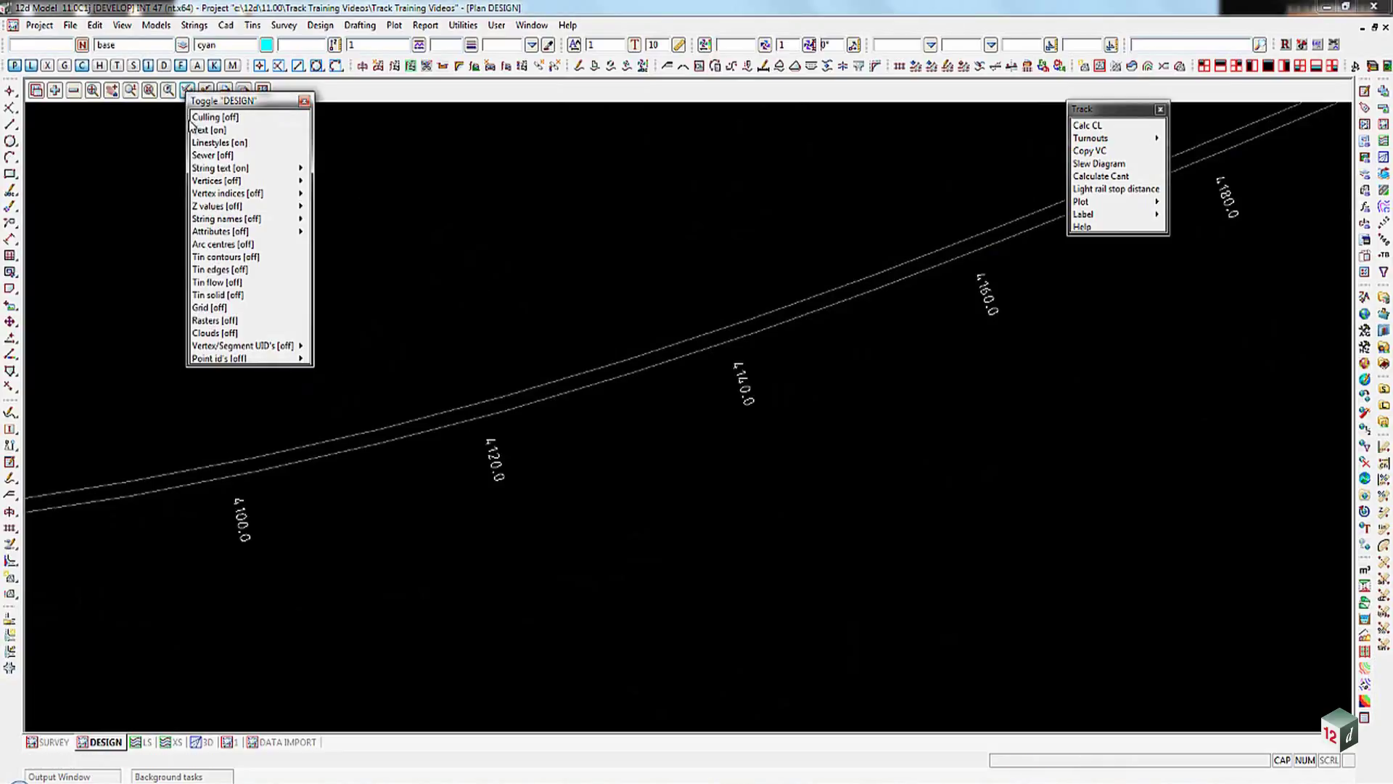
left_click(212, 181)
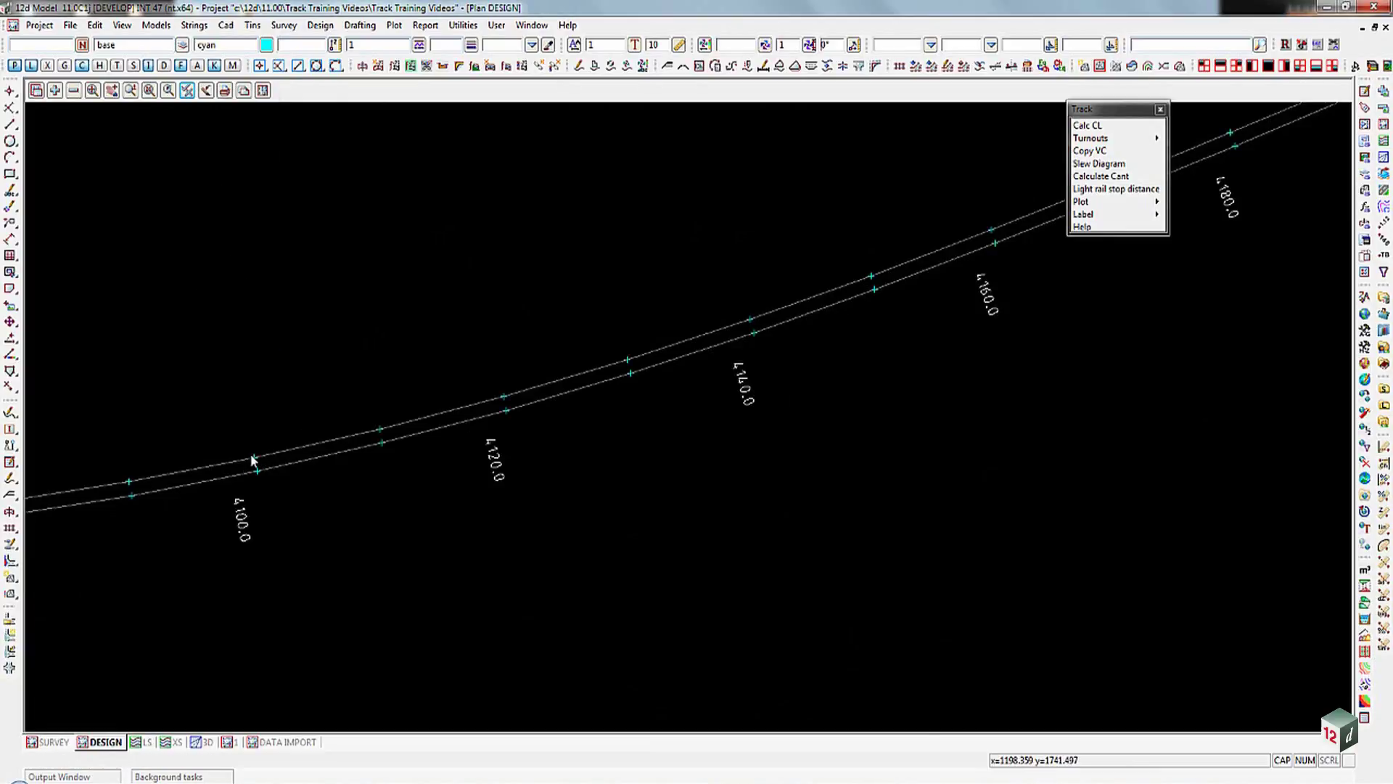
Step: Open the Calc CL tool and assign the upper SURVEY RAILS string as left rail and the lower one as right rail
scroll(252, 457, "up", 2)
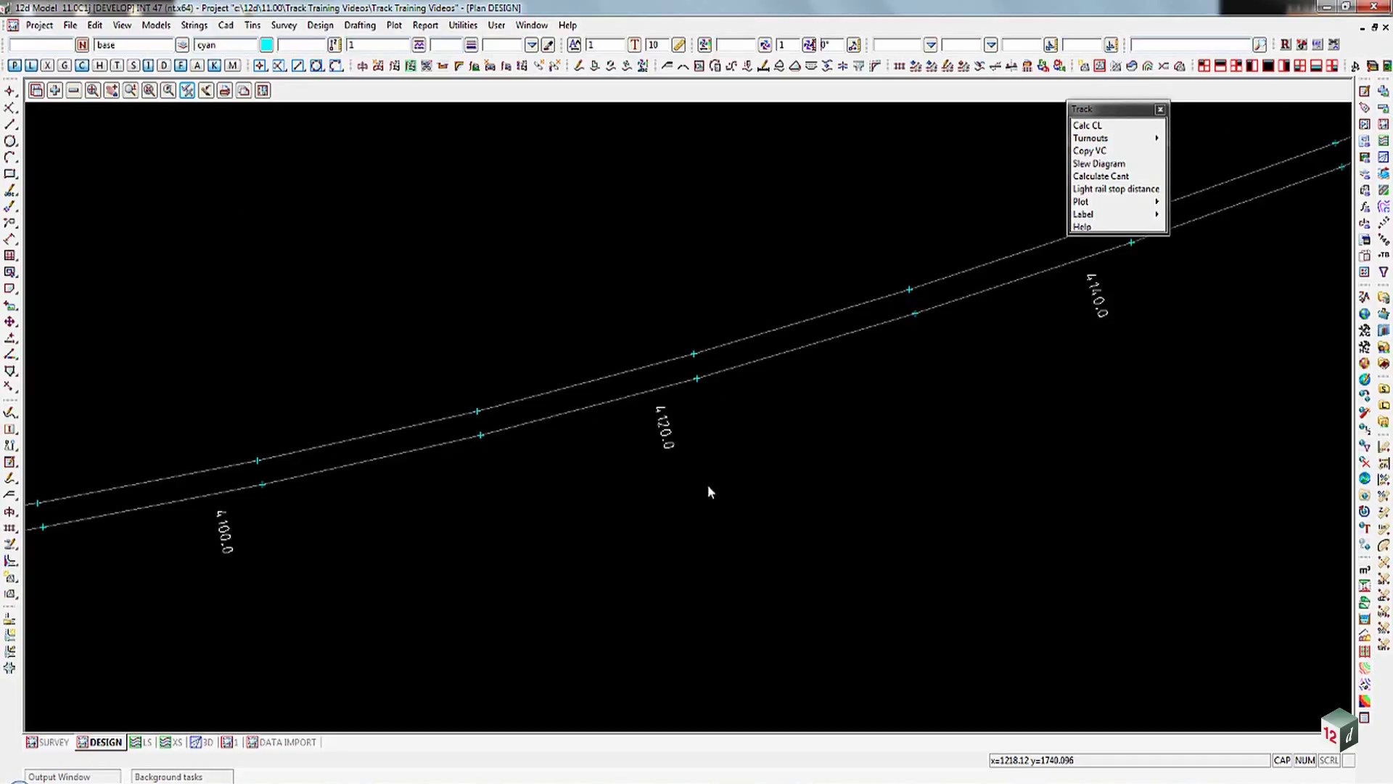
scroll(671, 521, "down", 1)
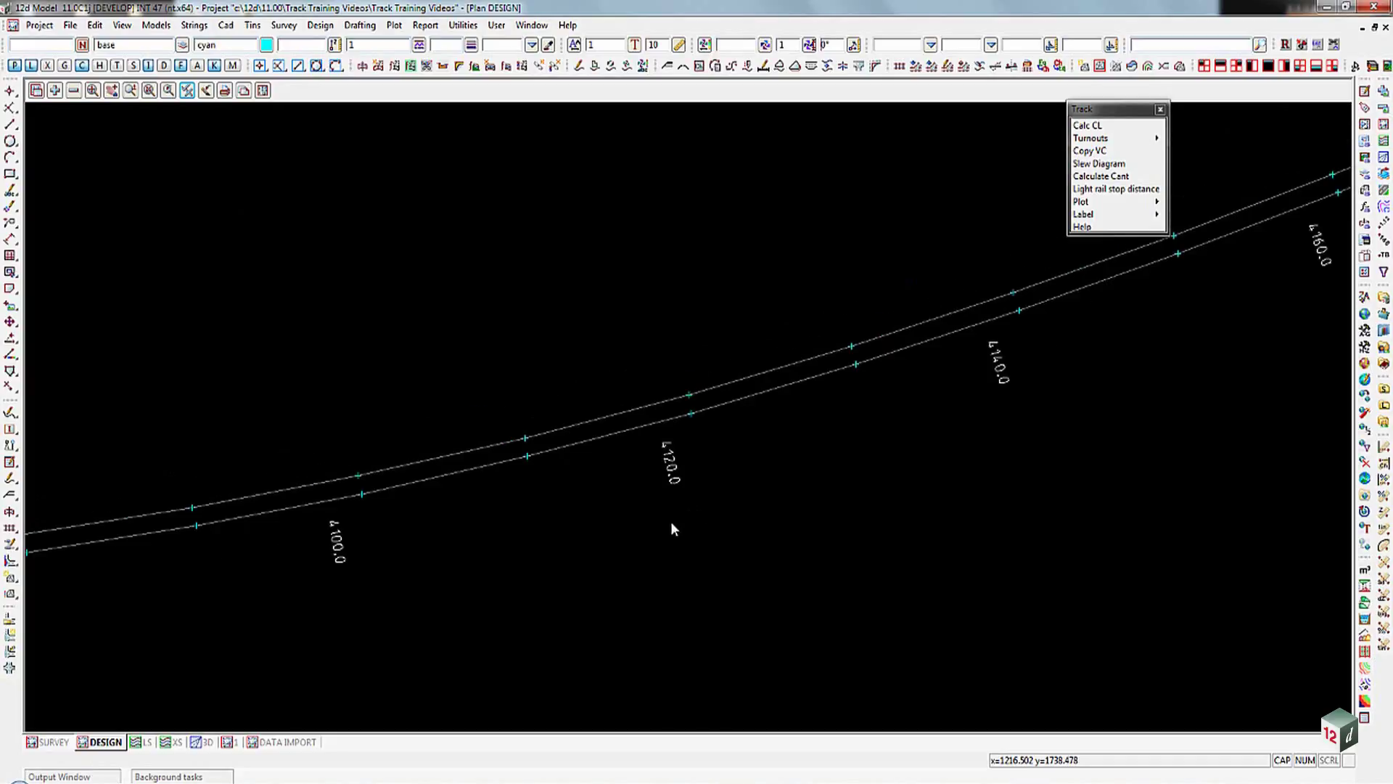
scroll(628, 472, "up", 1)
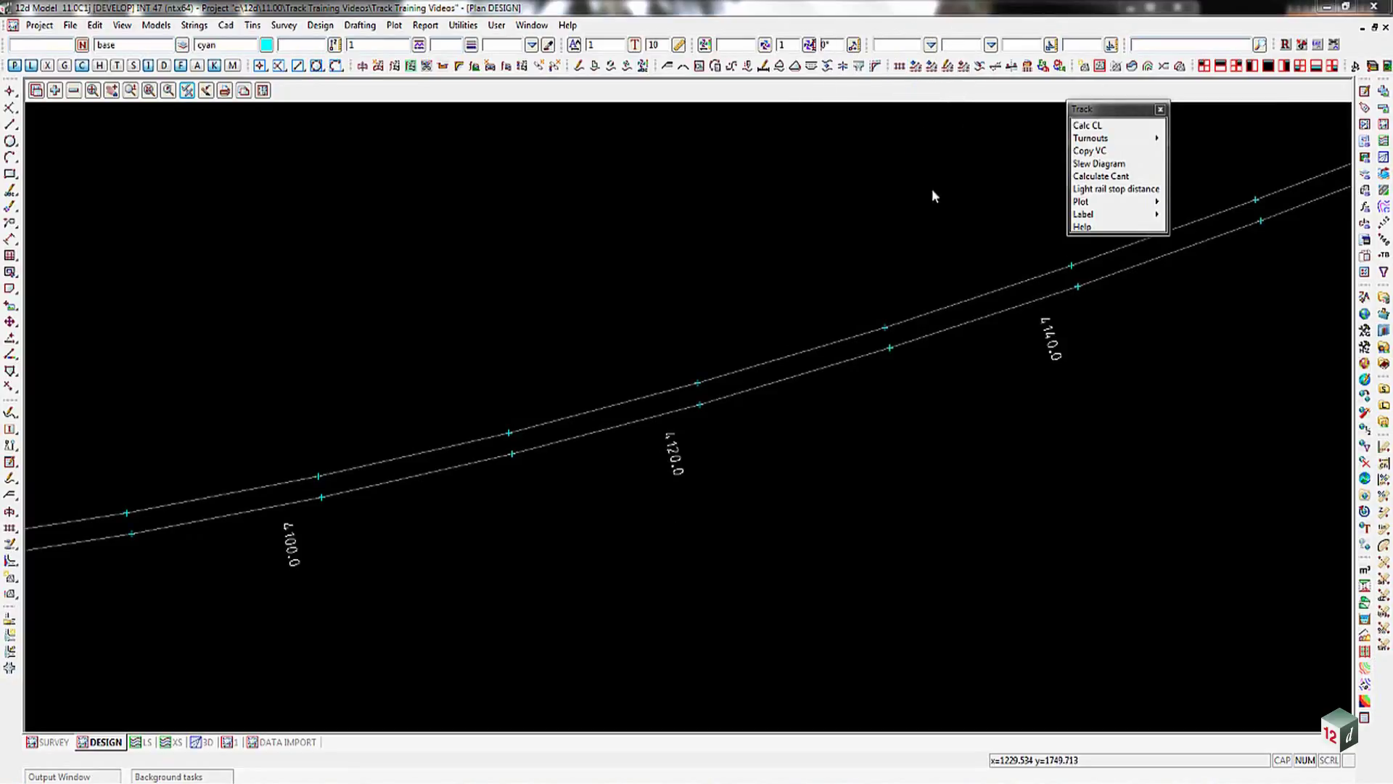
left_click(900, 68)
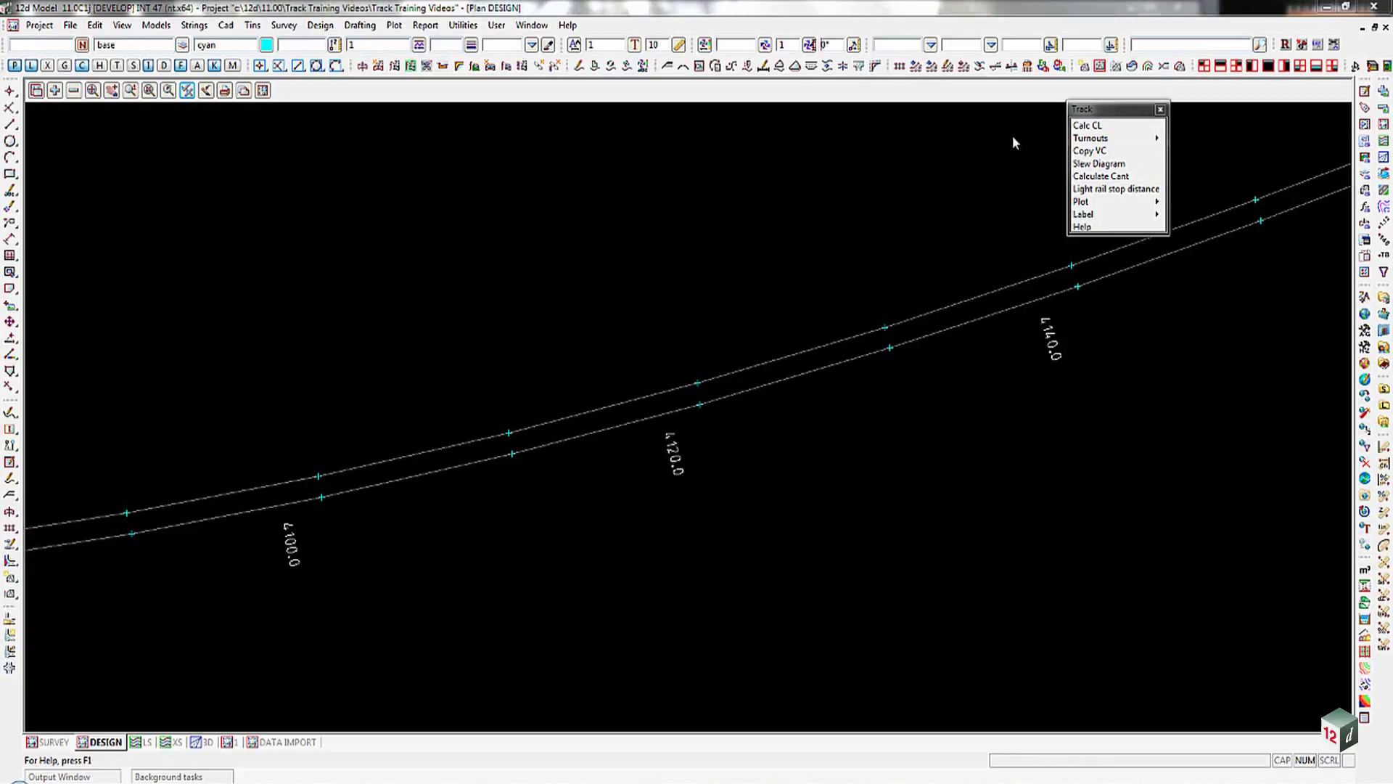
left_click_drag(795, 122, 157, 133)
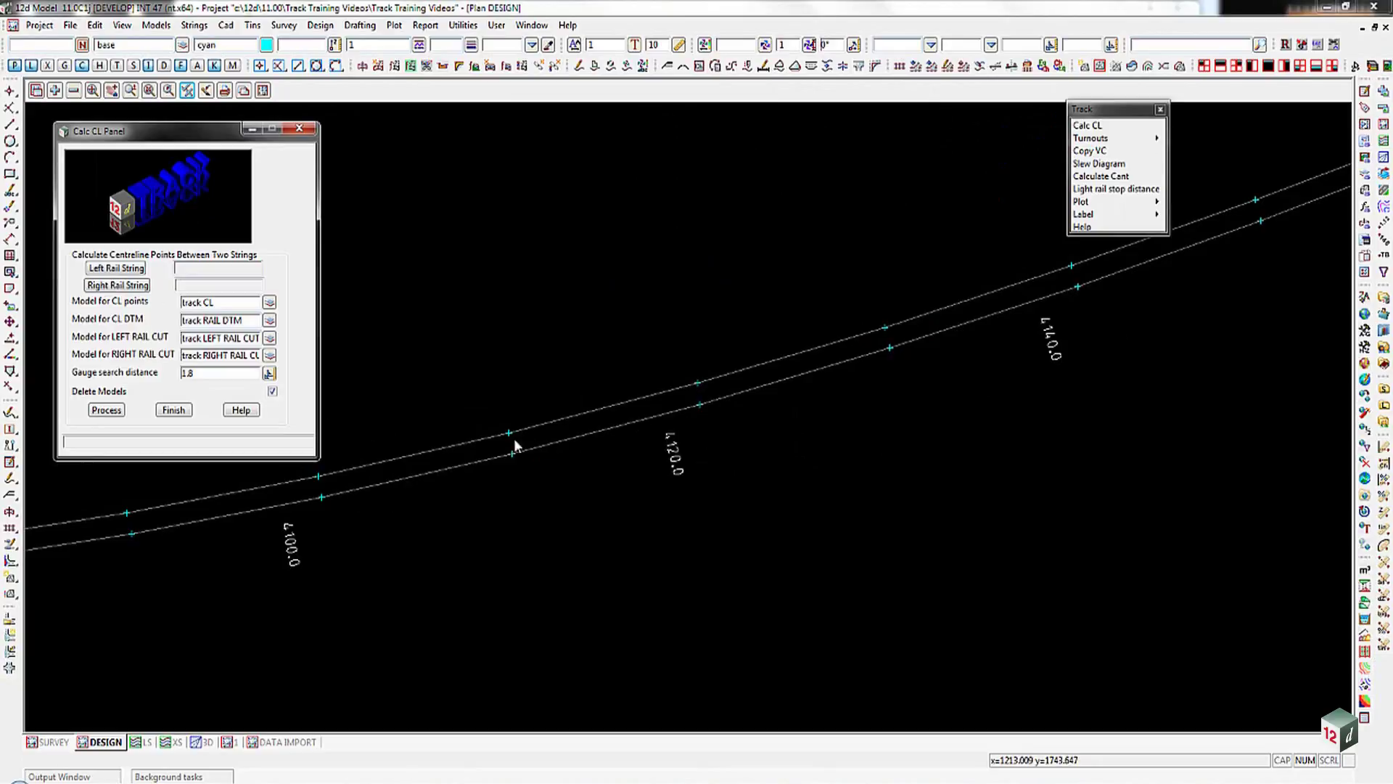
left_click(125, 269)
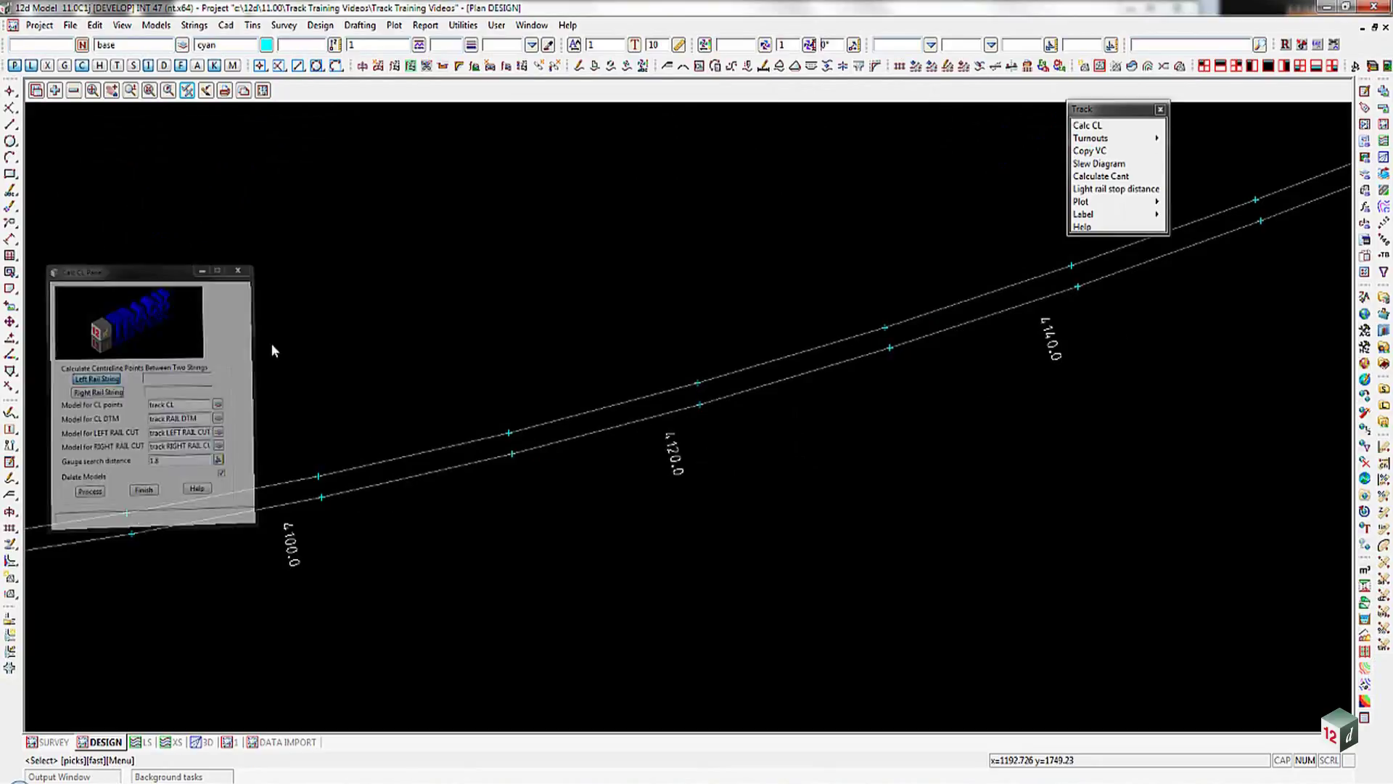
left_click(510, 432)
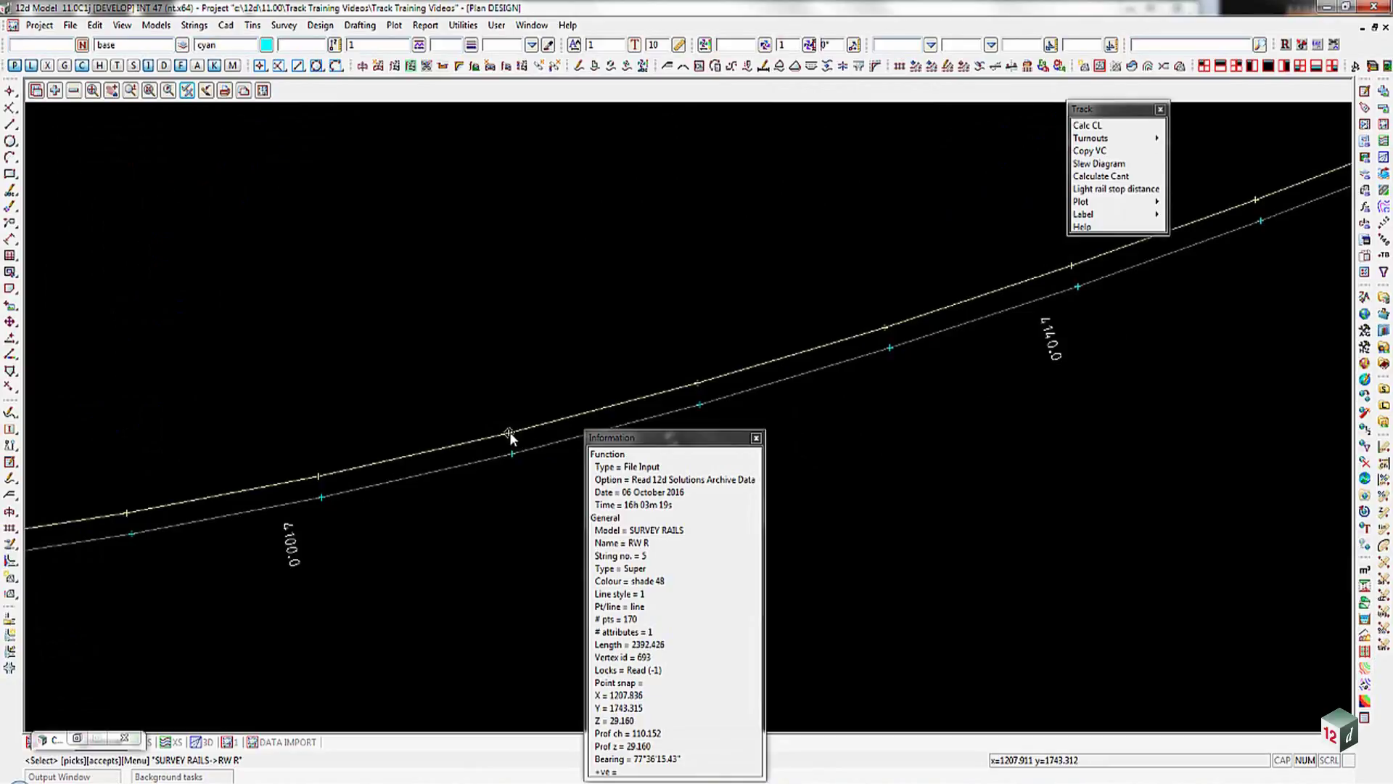
middle_click(509, 432)
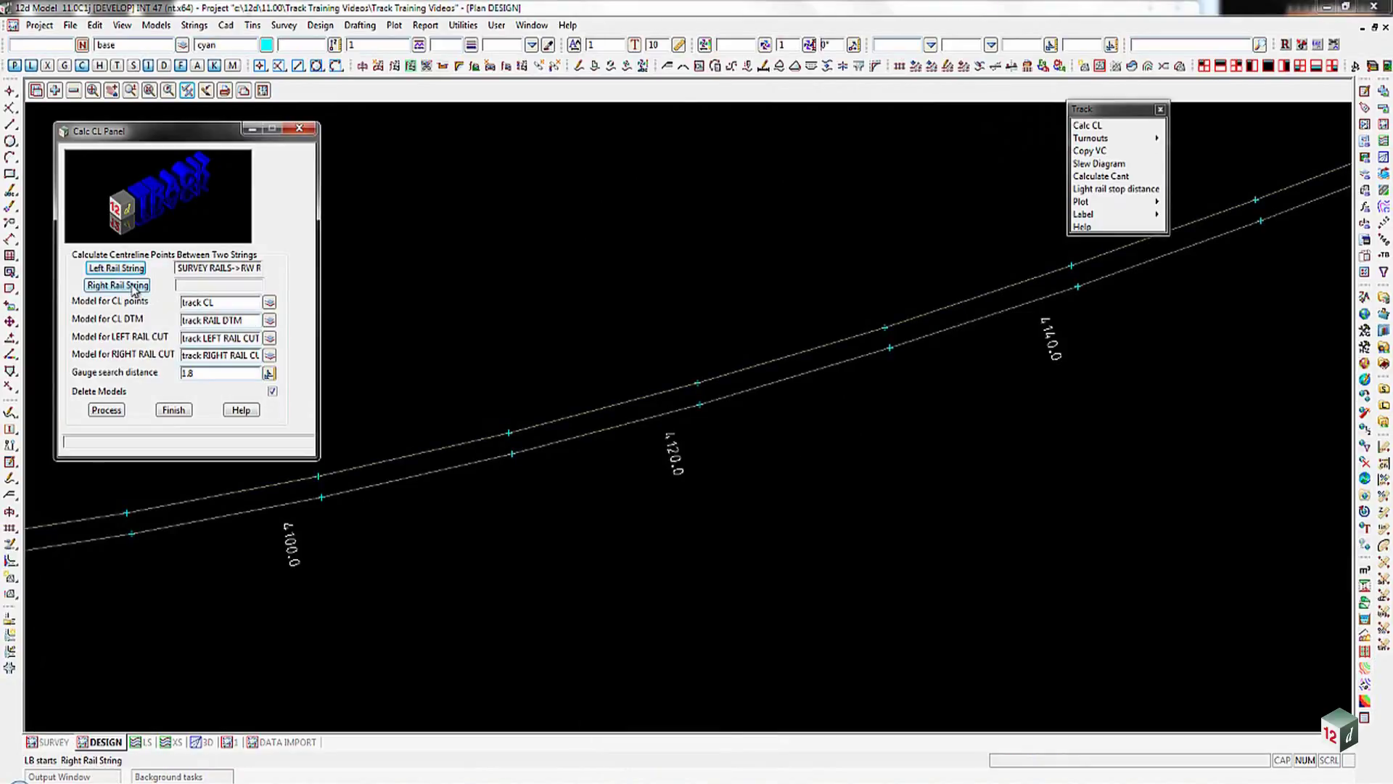
left_click(134, 286)
left_click(542, 444)
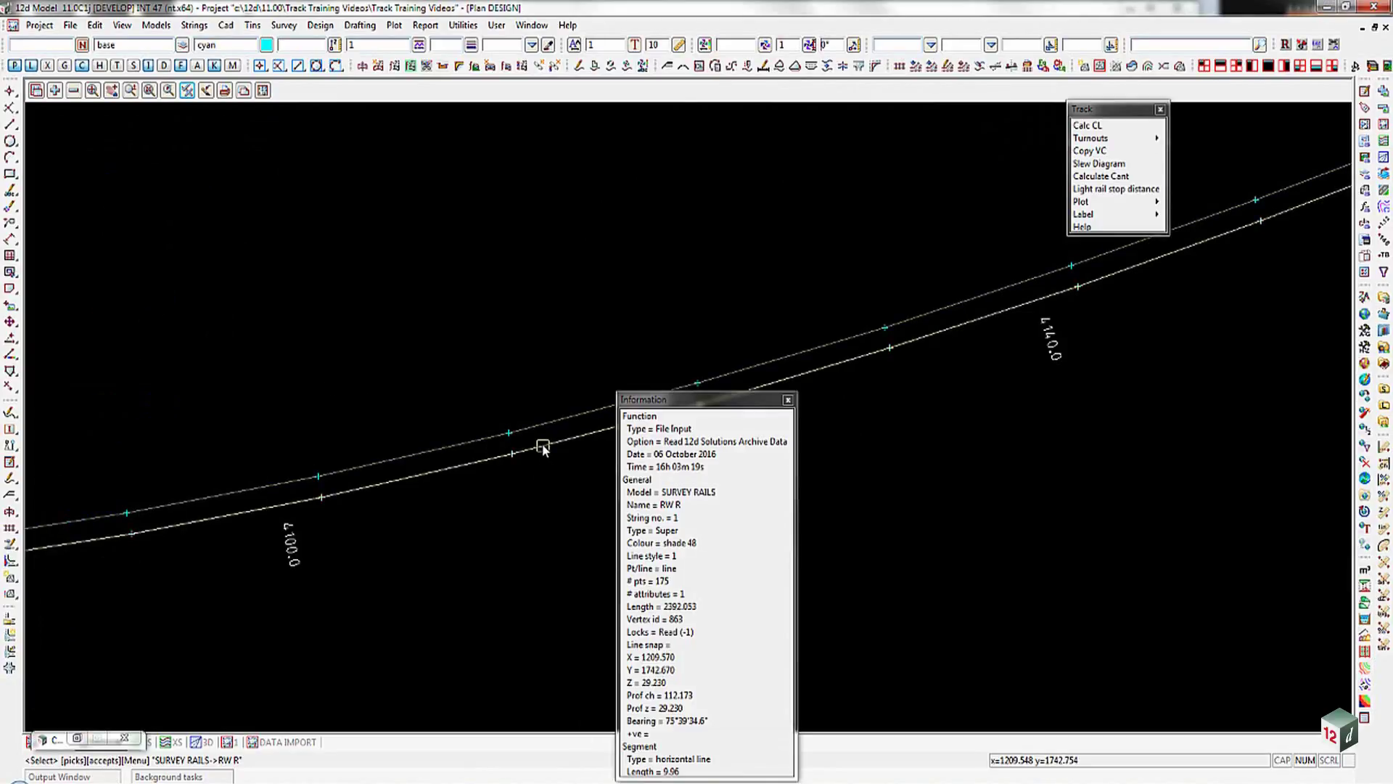
middle_click(543, 445)
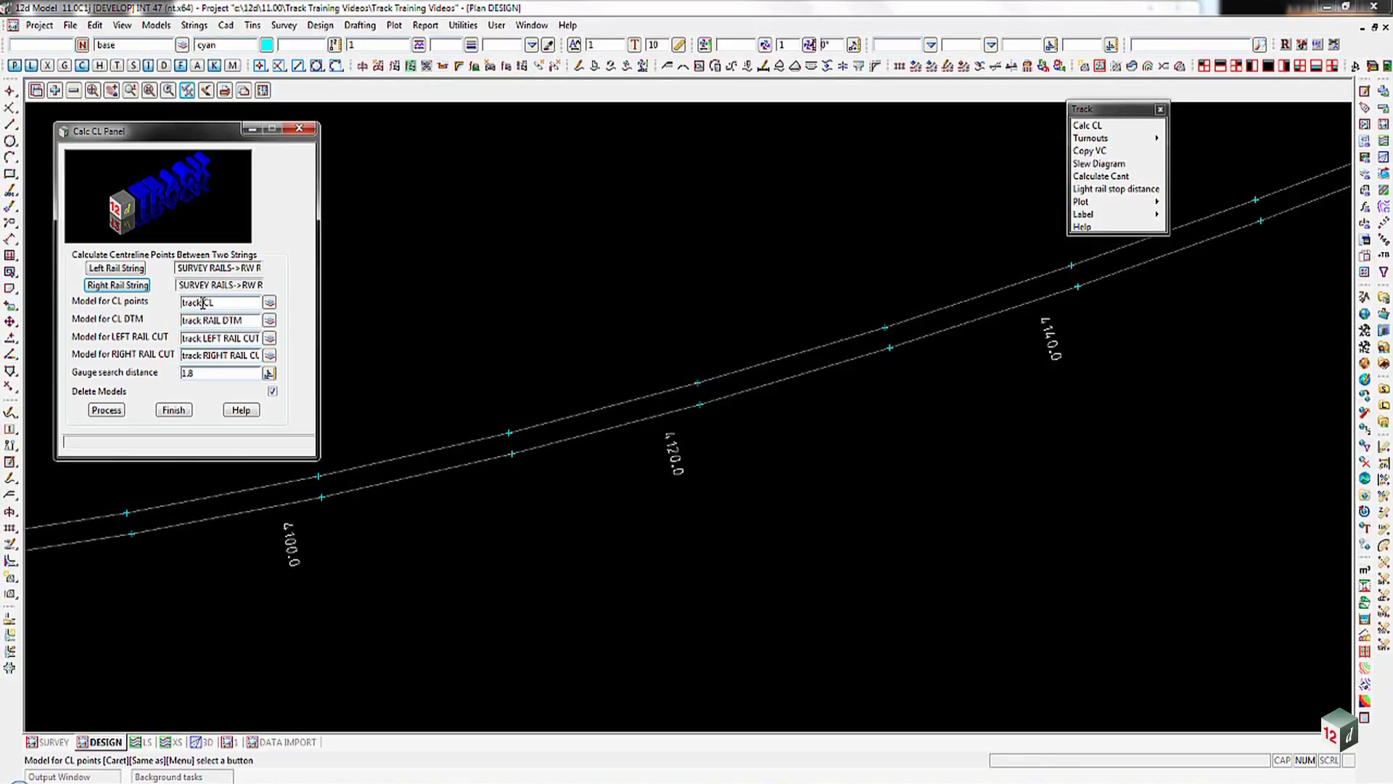
Step: Replace the "track" prefix with "Main Line" in the model names for the CL points and CL DTM
left_click_drag(203, 302, 174, 310)
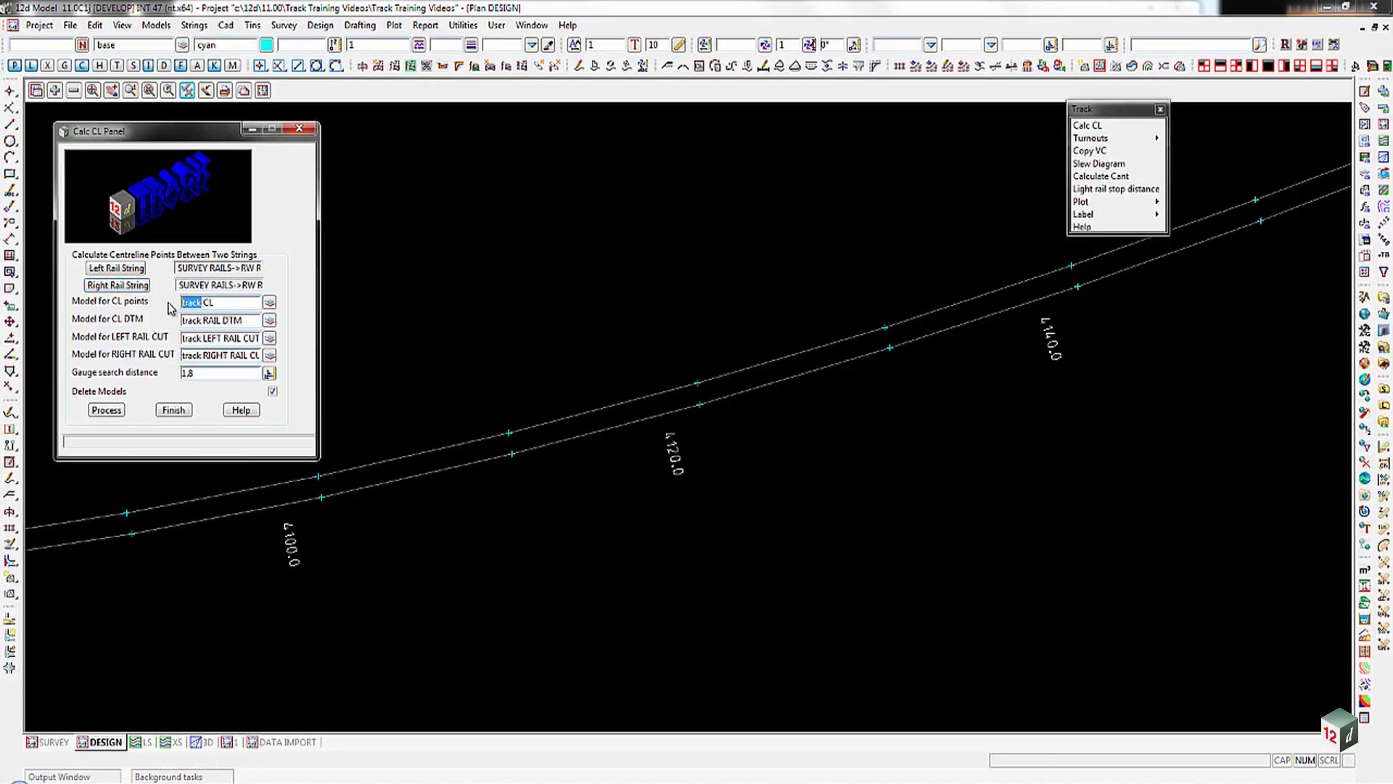
type("Main Line")
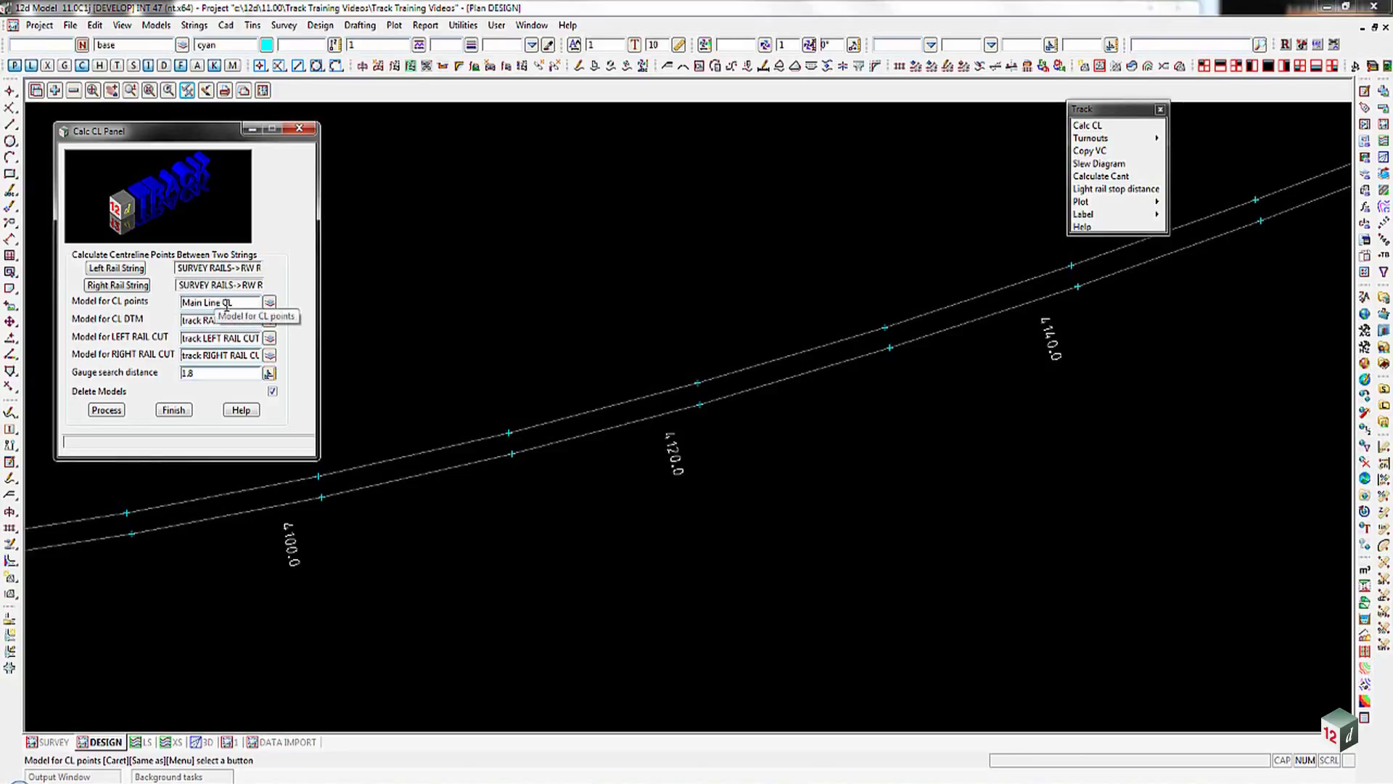
left_click_drag(224, 303, 175, 308)
key("ctrl+c")
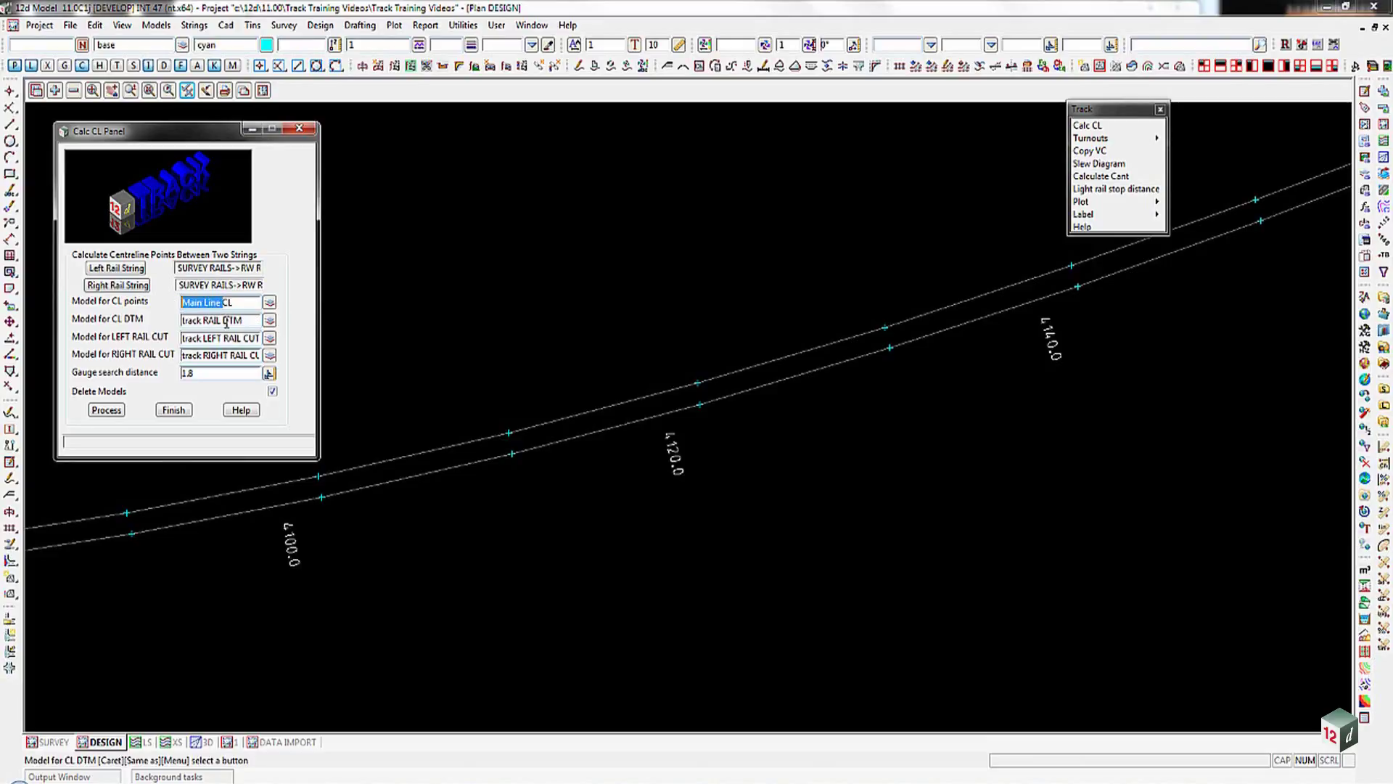
left_click(198, 322)
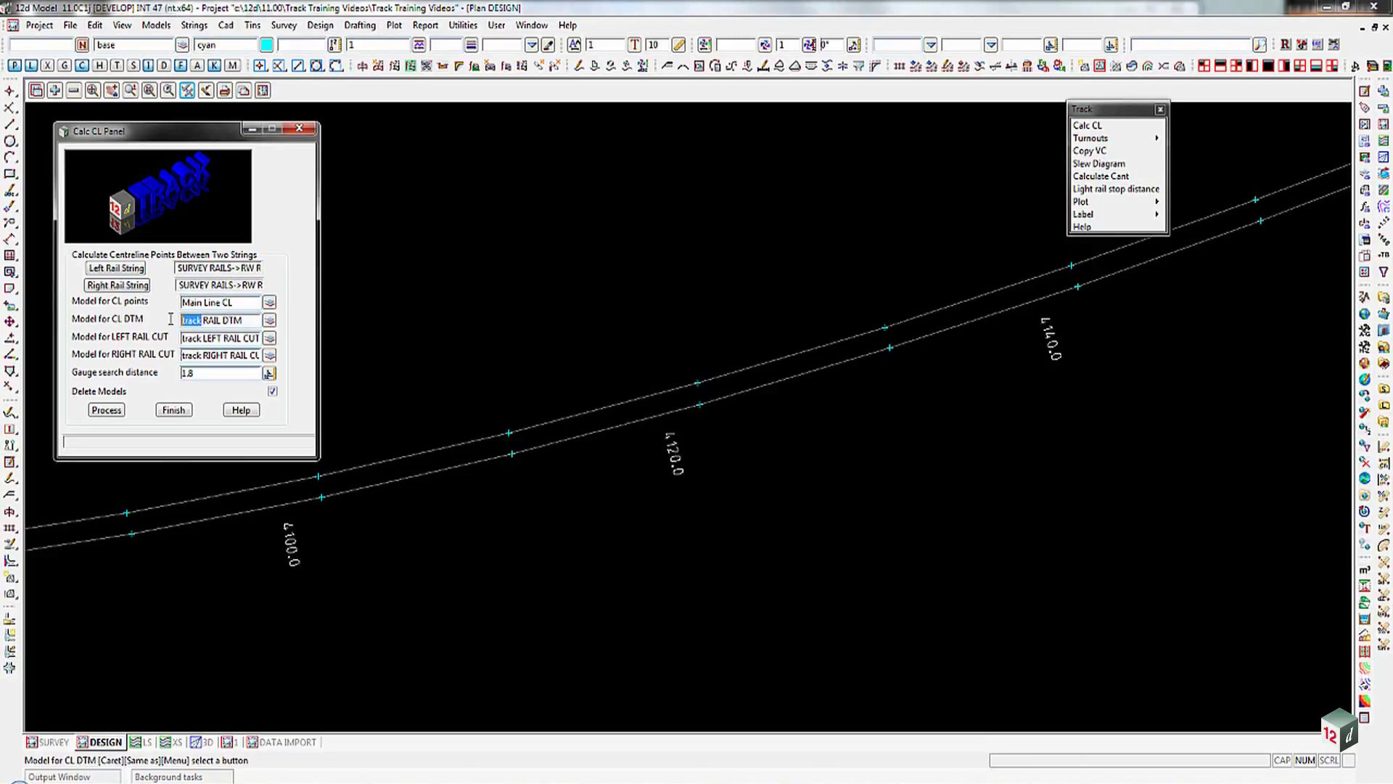
left_click_drag(198, 321, 169, 324)
key("ctrl+v")
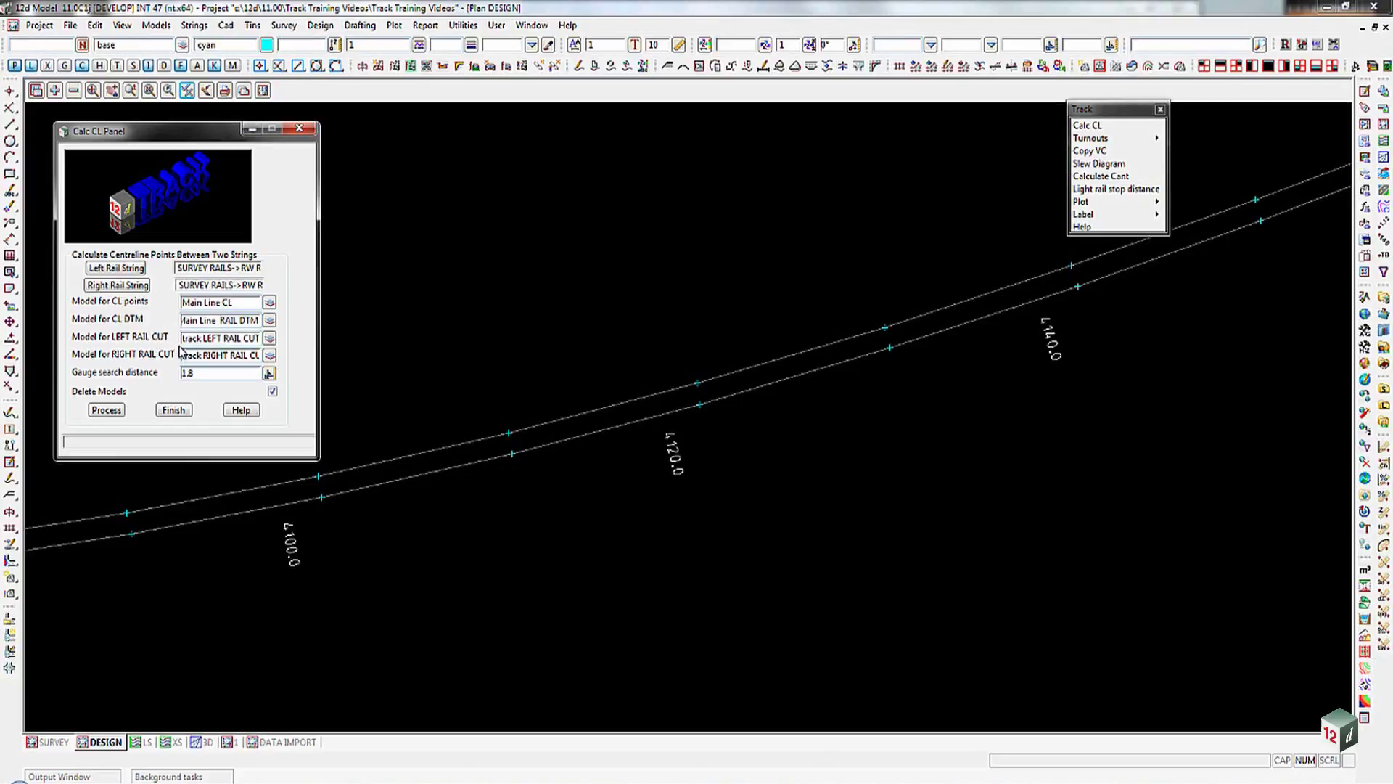
Step: Give the LEFT RAIL CUT and RIGHT RAIL CUT models the "Main Line" prefix and process the centreline calculation
left_click_drag(201, 339, 174, 347)
type("Main Line")
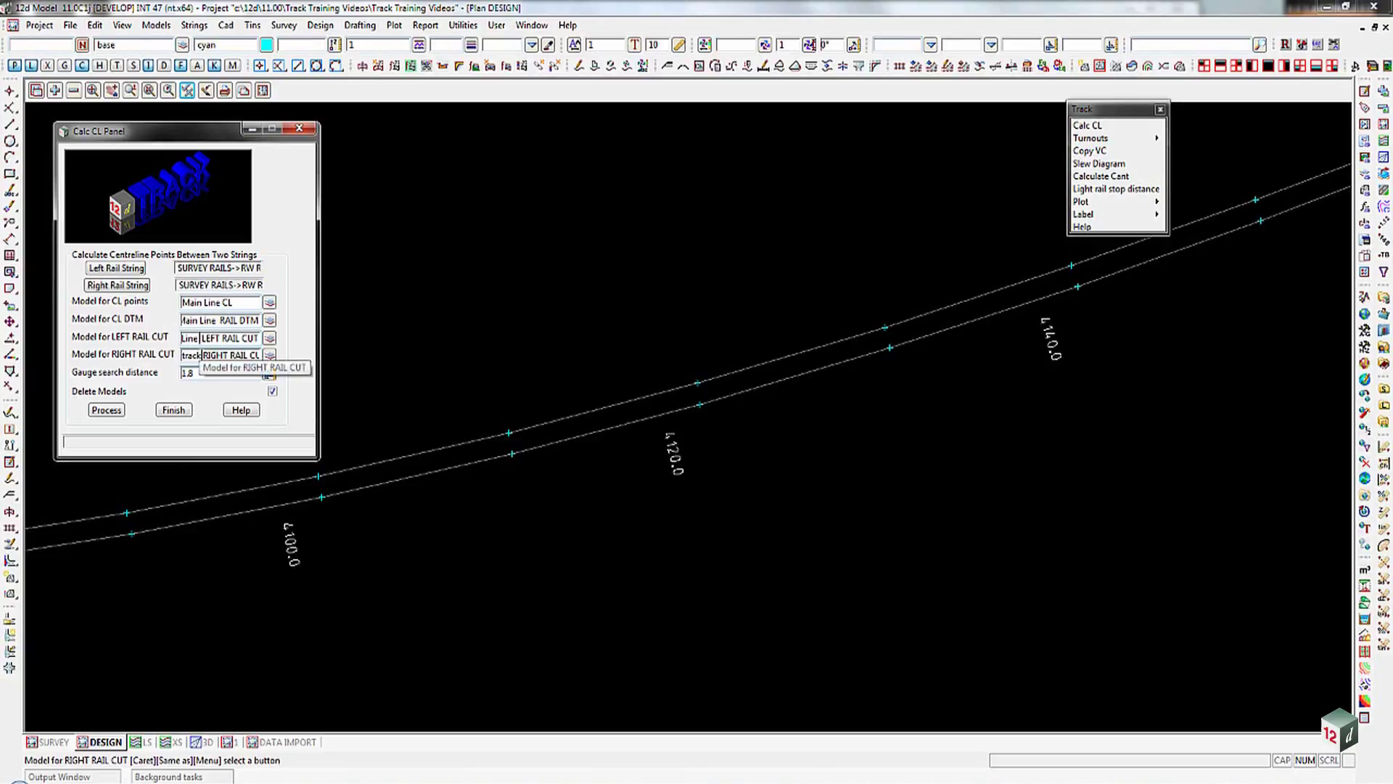
double_click(191, 355)
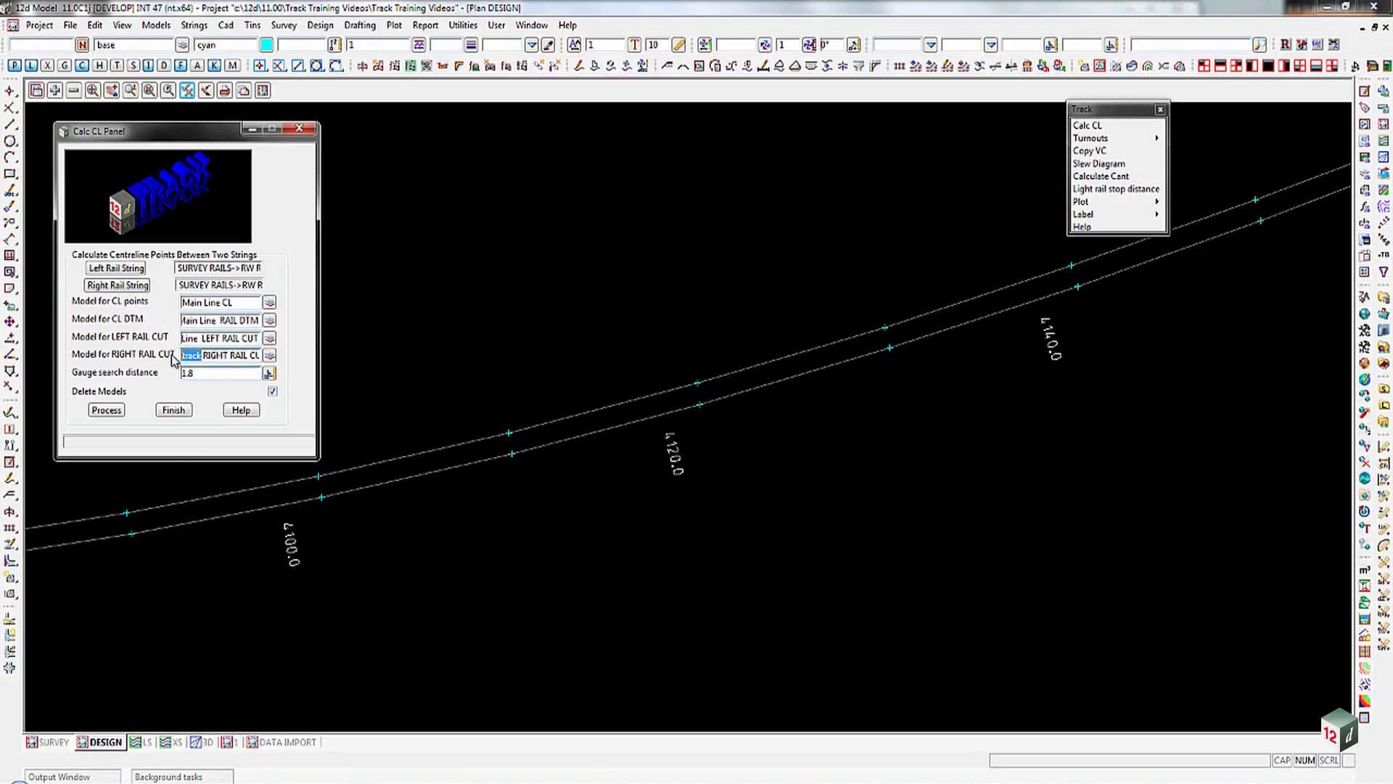
key("ctrl+v")
left_click(106, 411)
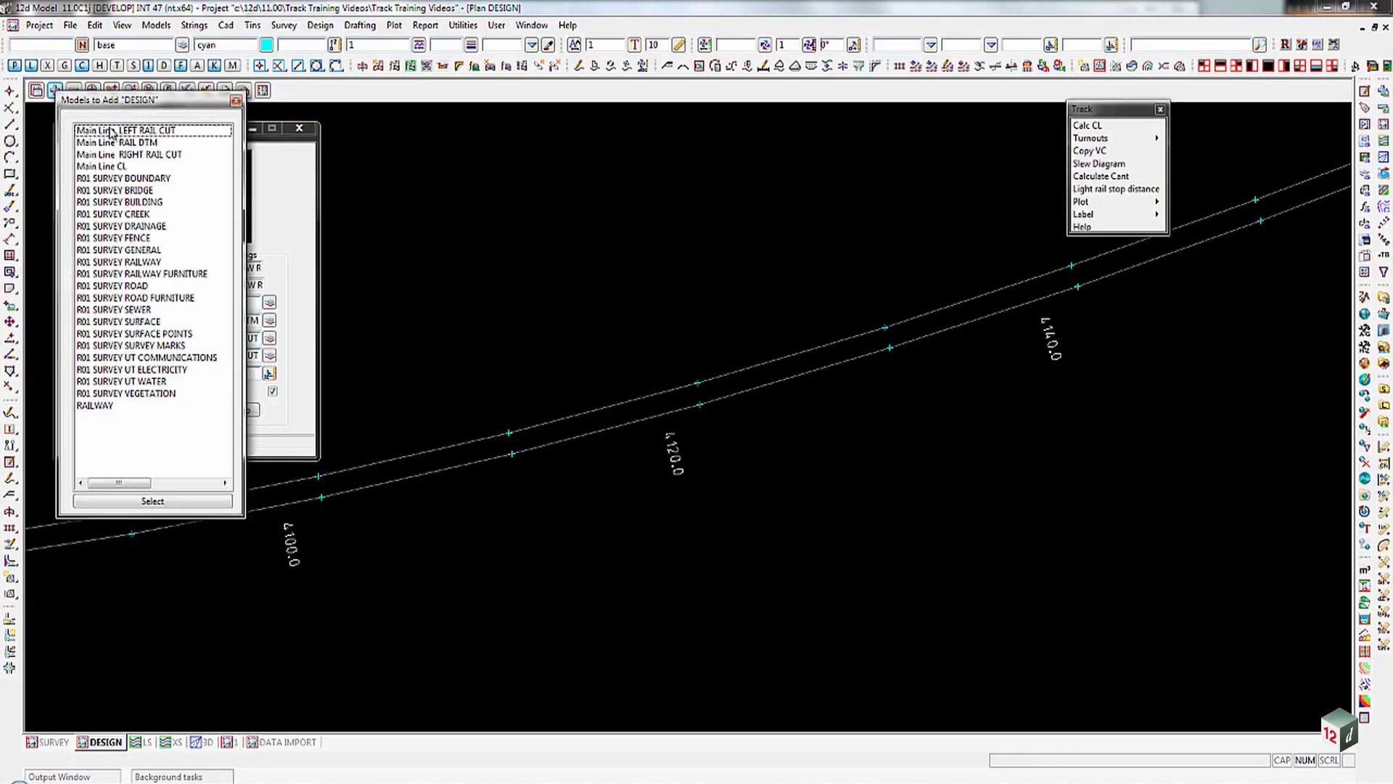
Step: Add the Main Line CL, LEFT RAIL CUT, RIGHT RAIL CUT and RAIL DTM models to the DESIGN view and finish Calc CL
double_click(116, 167)
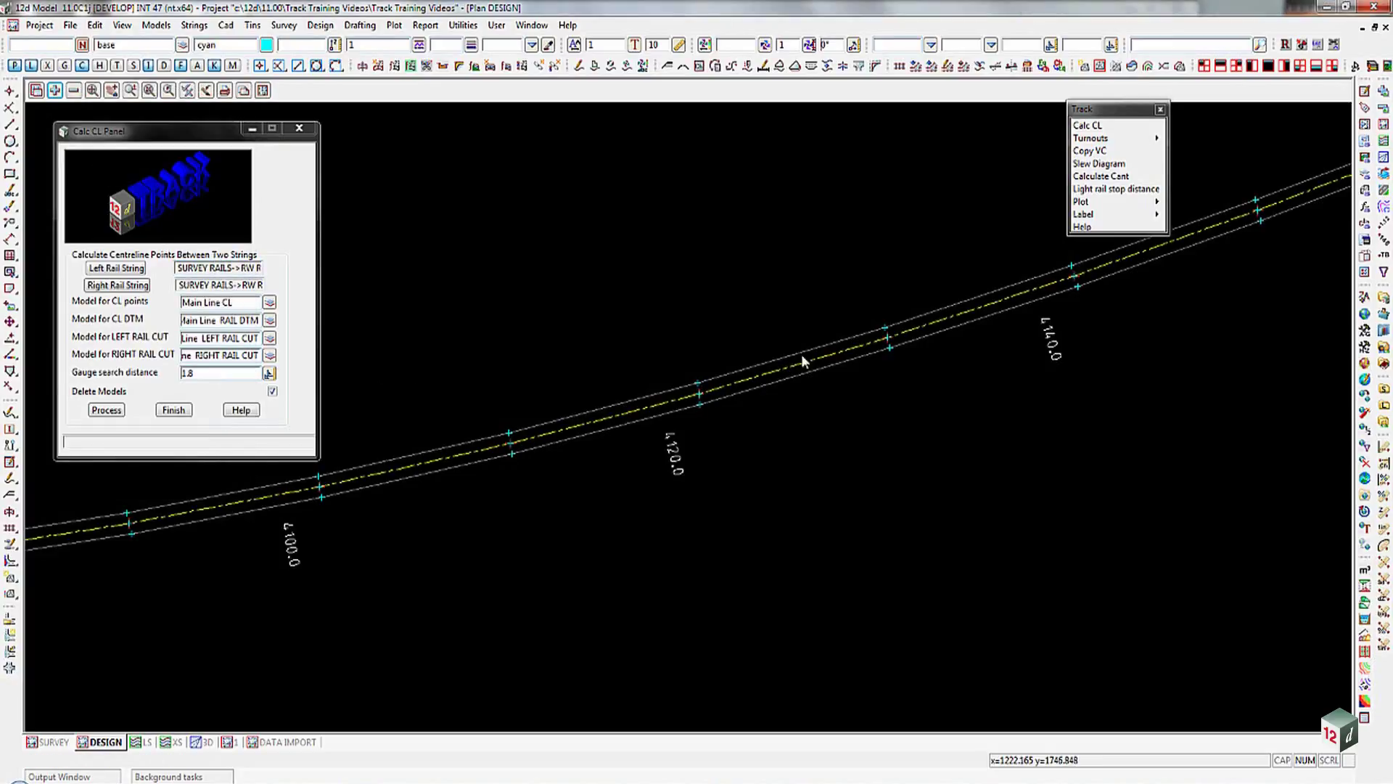
left_click(61, 89)
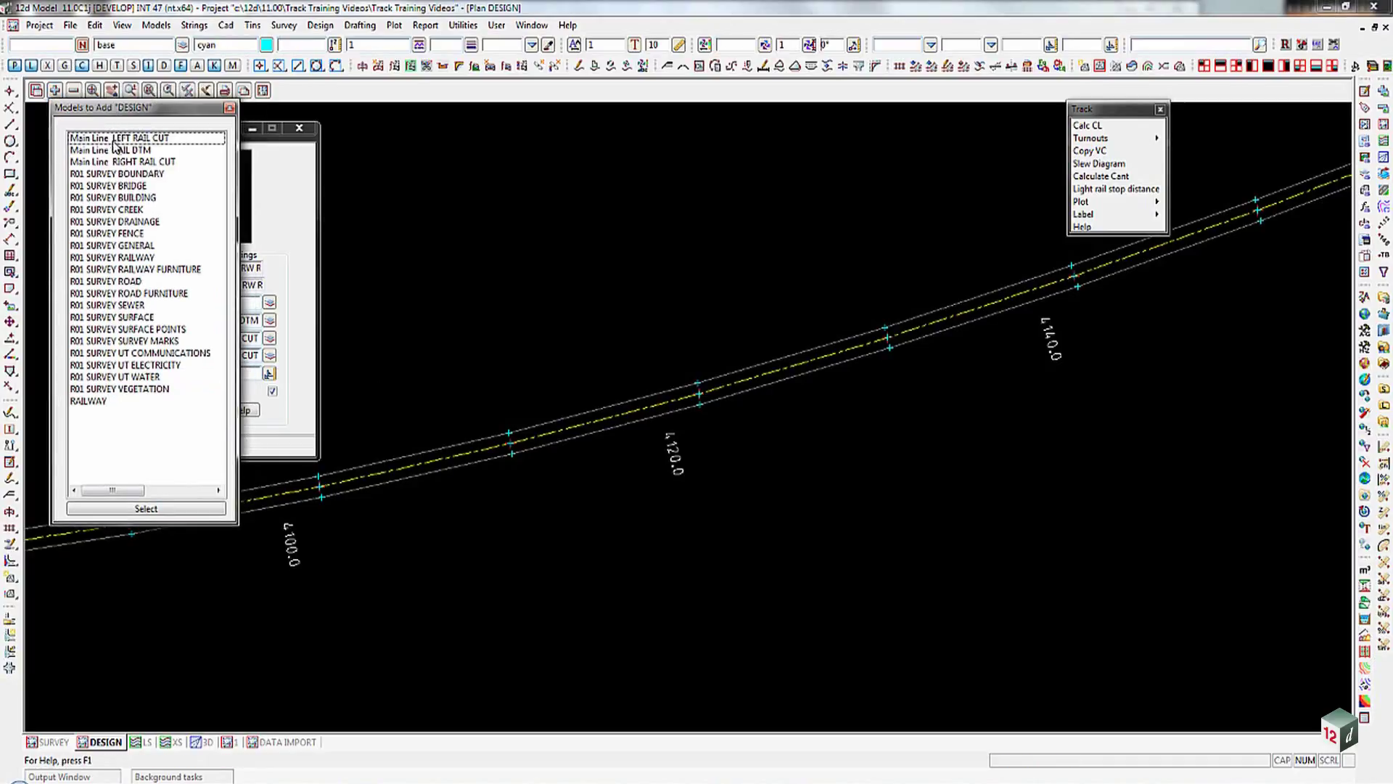
left_click(116, 139)
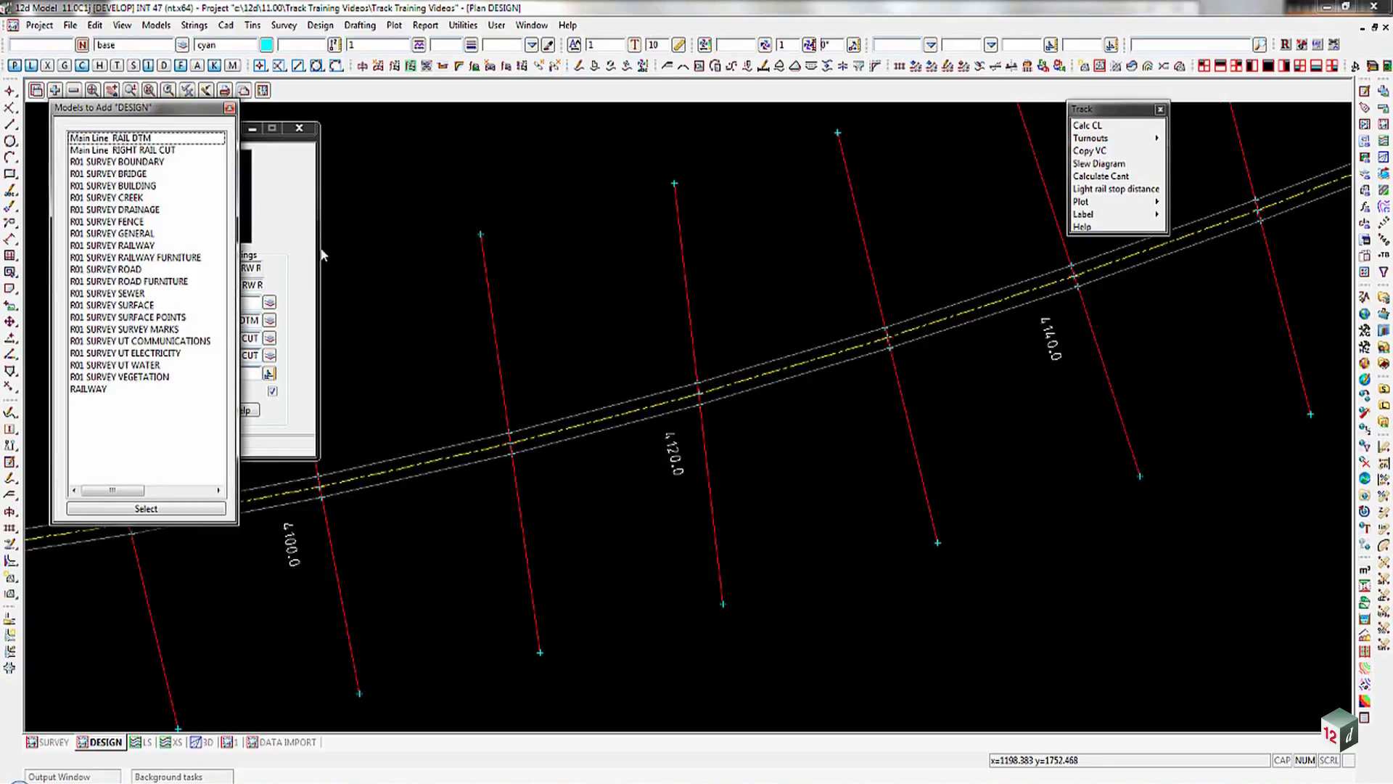
double_click(150, 150)
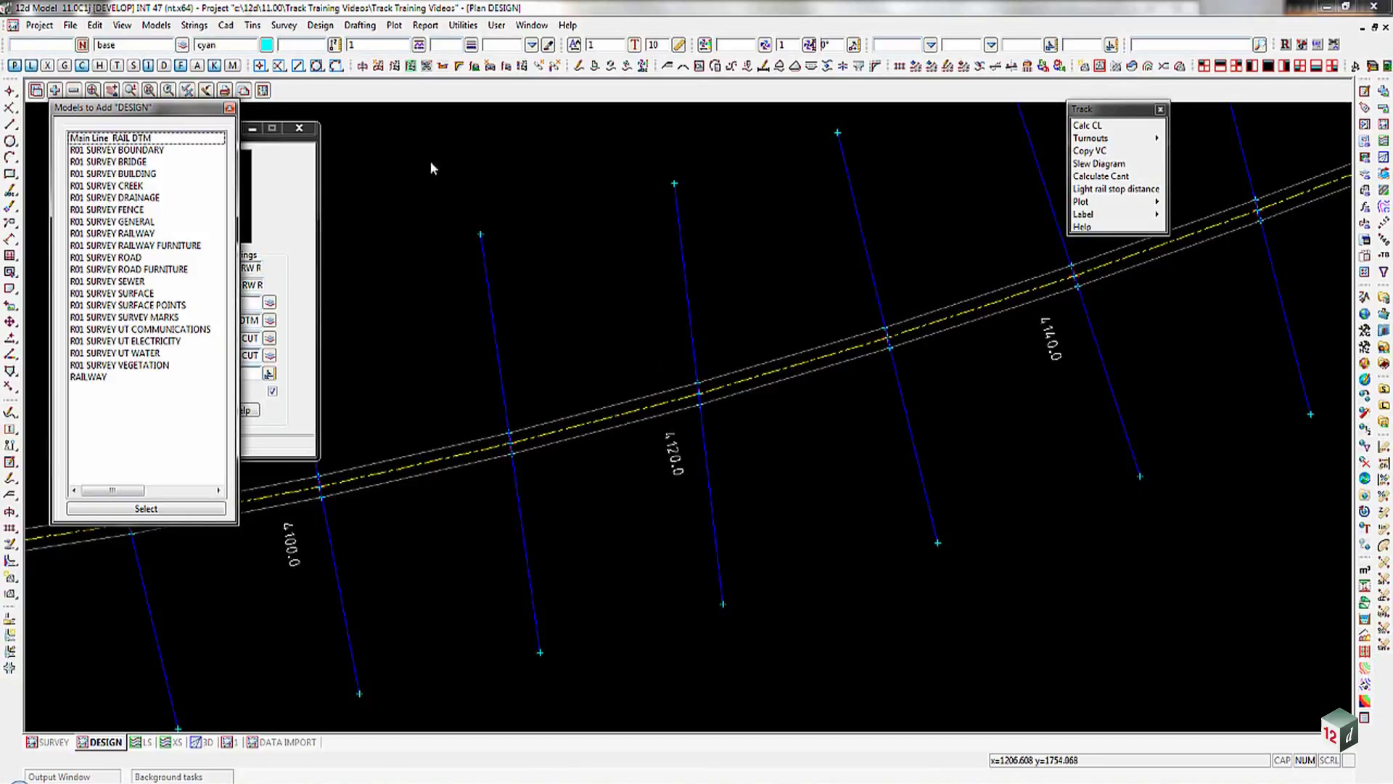
double_click(151, 139)
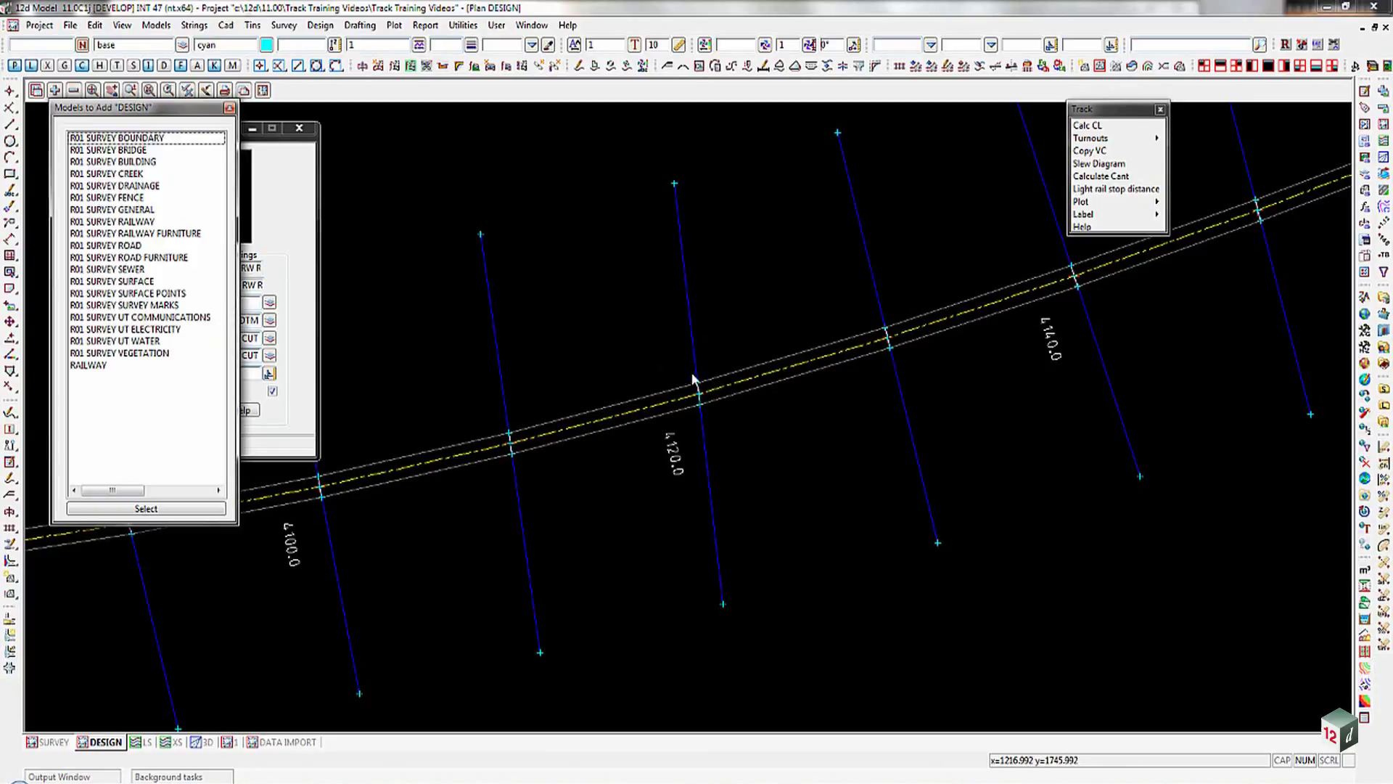
left_click(229, 109)
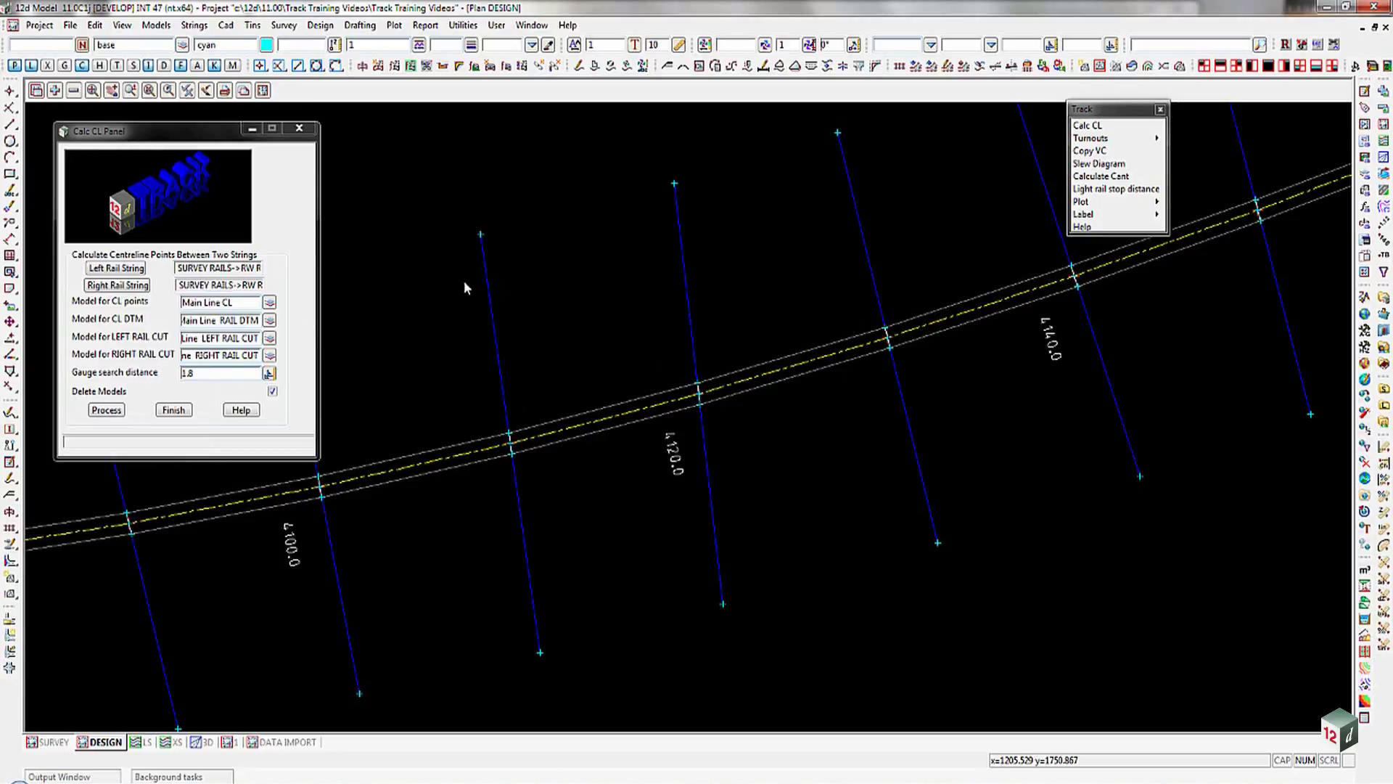
left_click(173, 410)
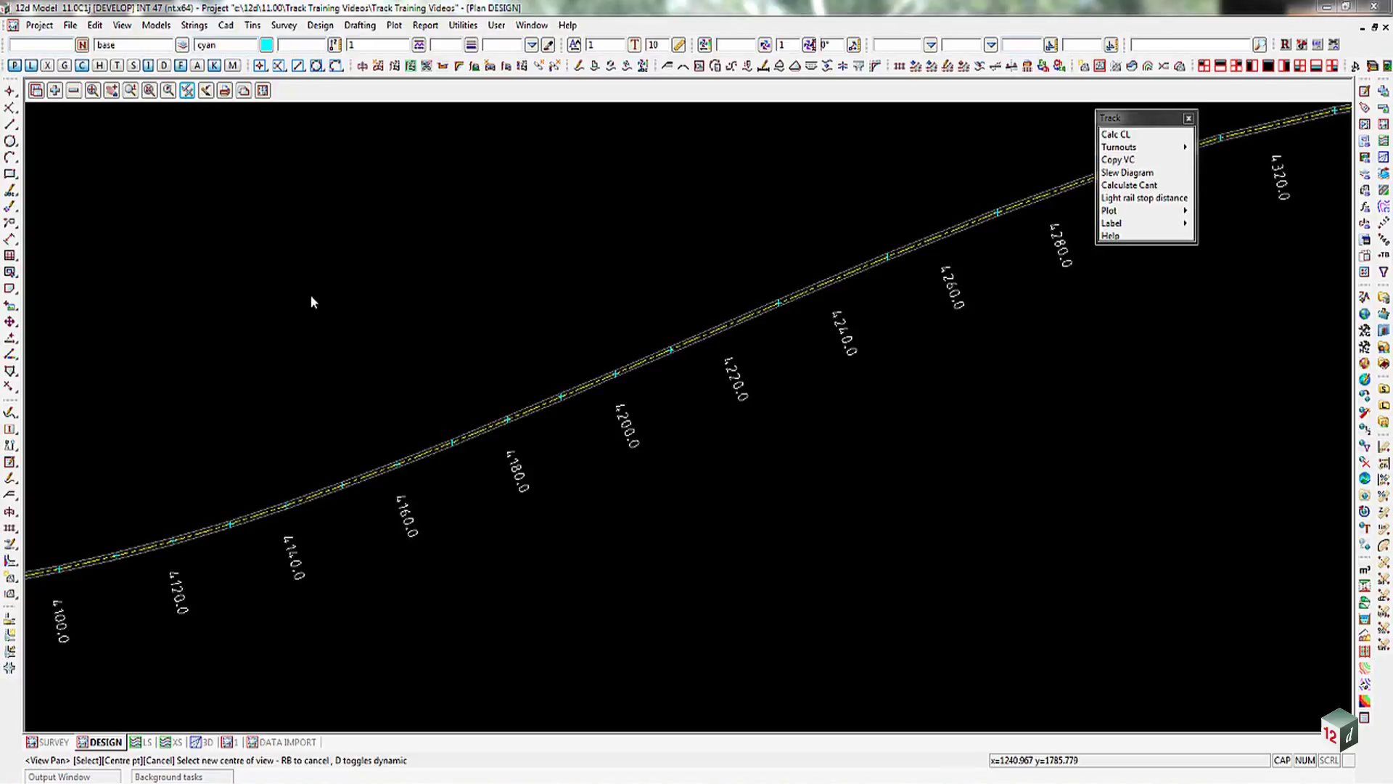
Step: Open the Linear Regression string utility, keep the regression type linear and enable Partial
left_click(188, 28)
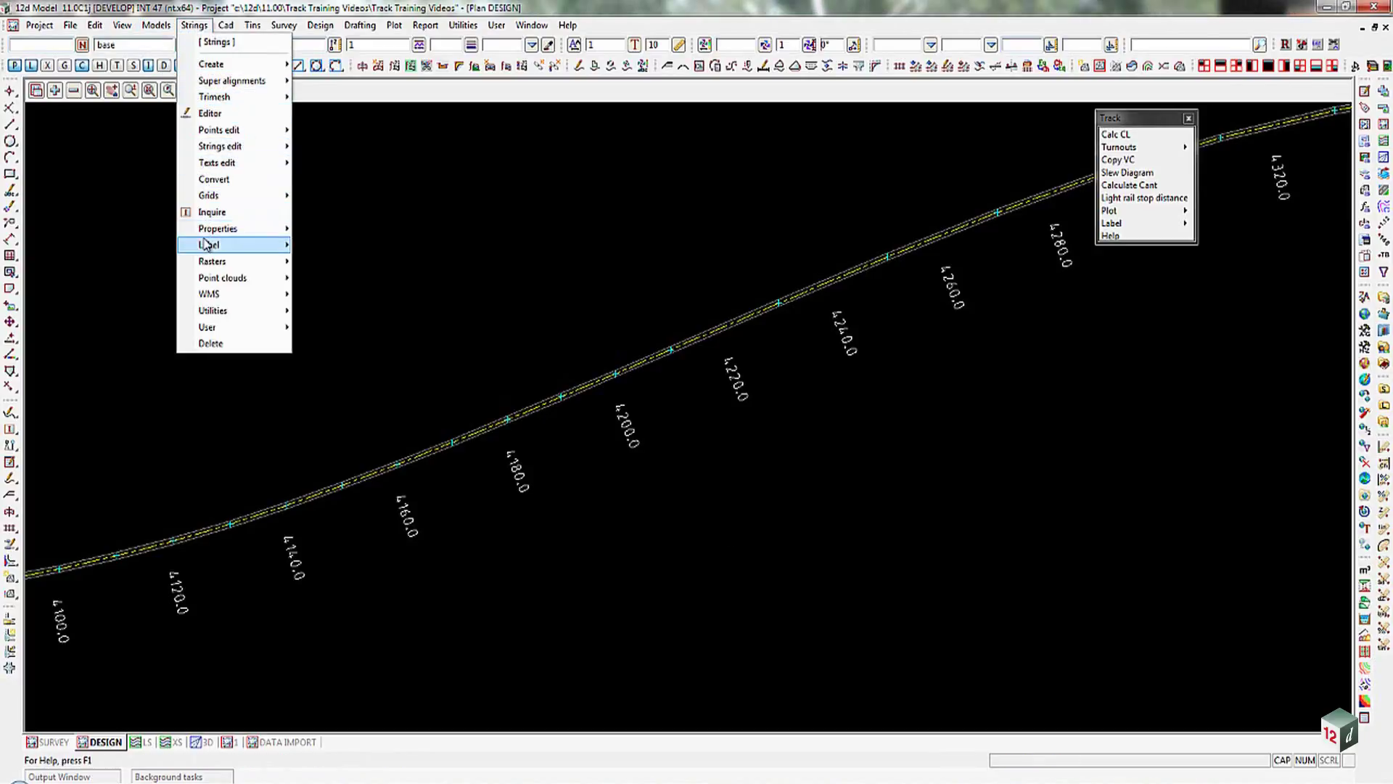
mouse_move(206, 250)
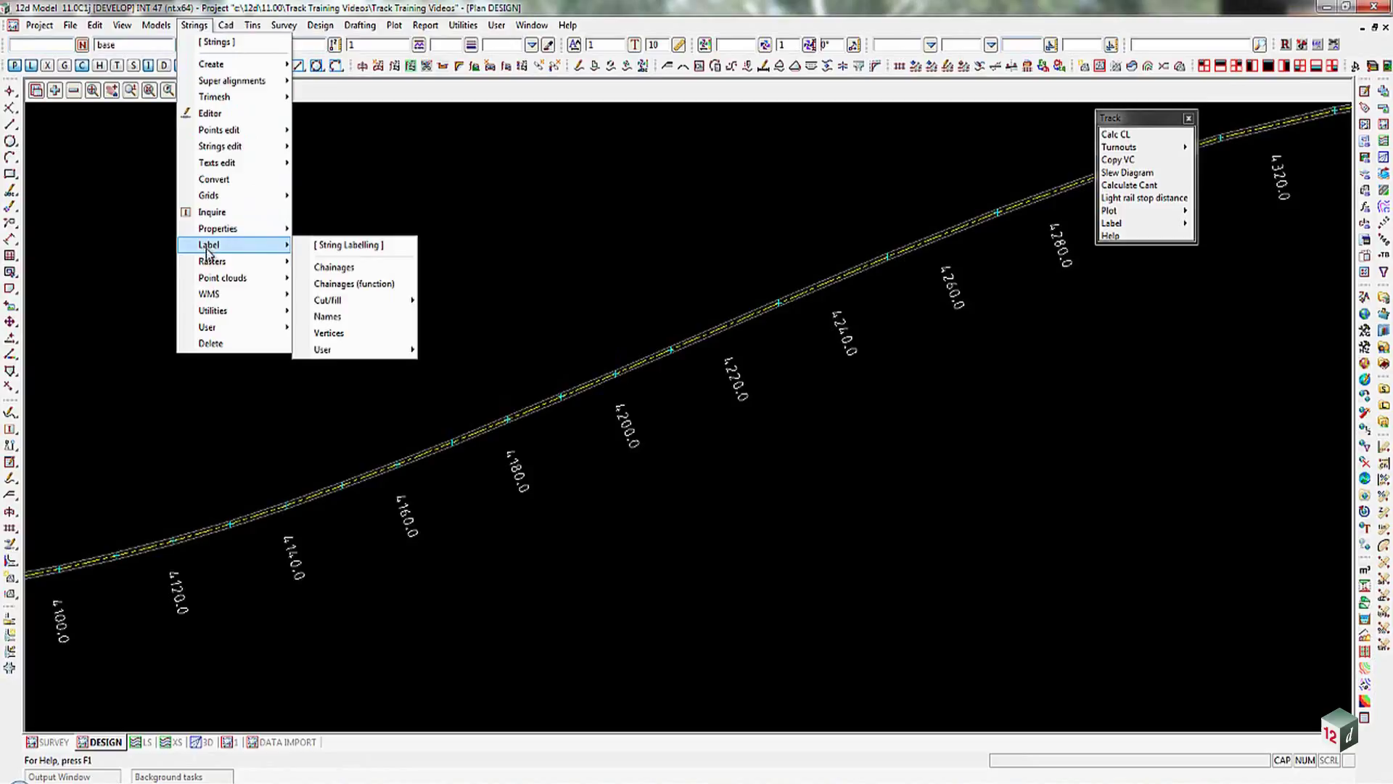
mouse_move(276, 314)
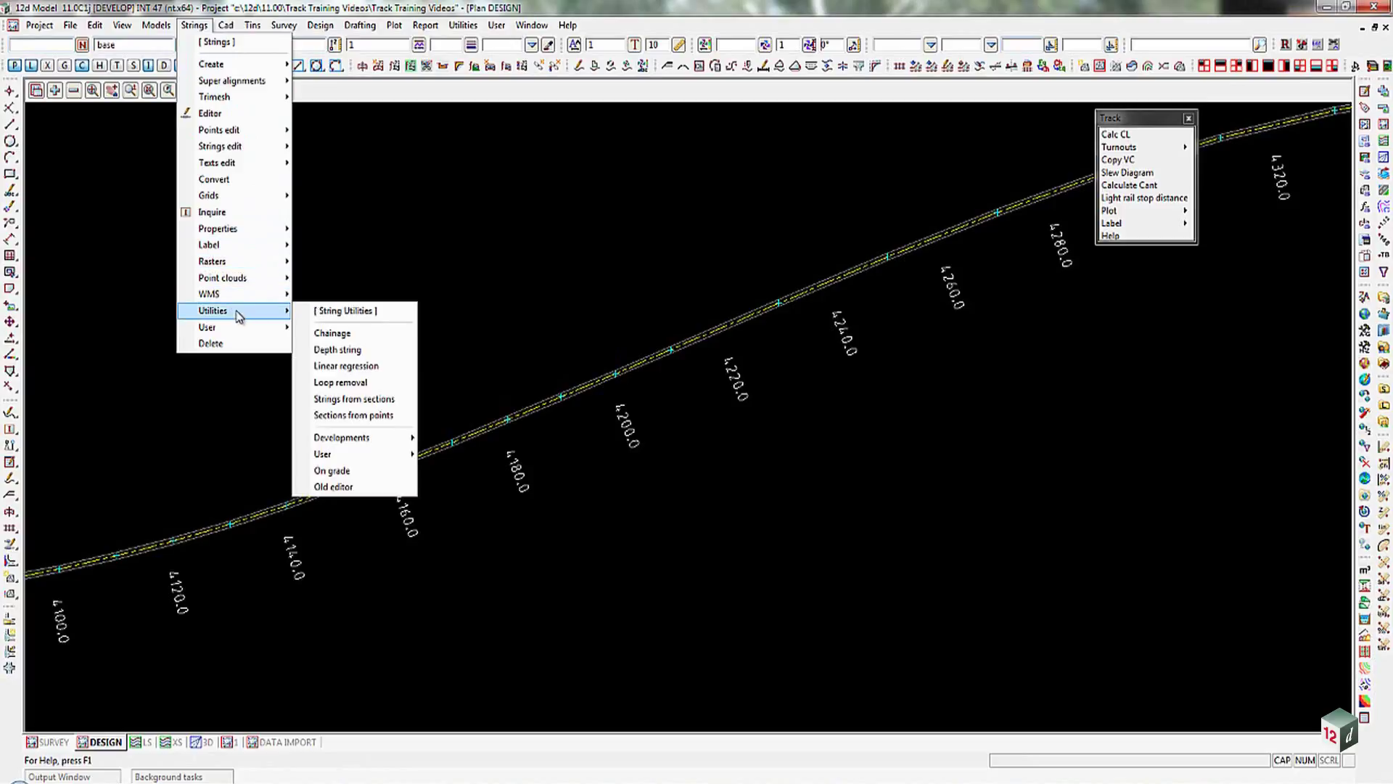
left_click(347, 367)
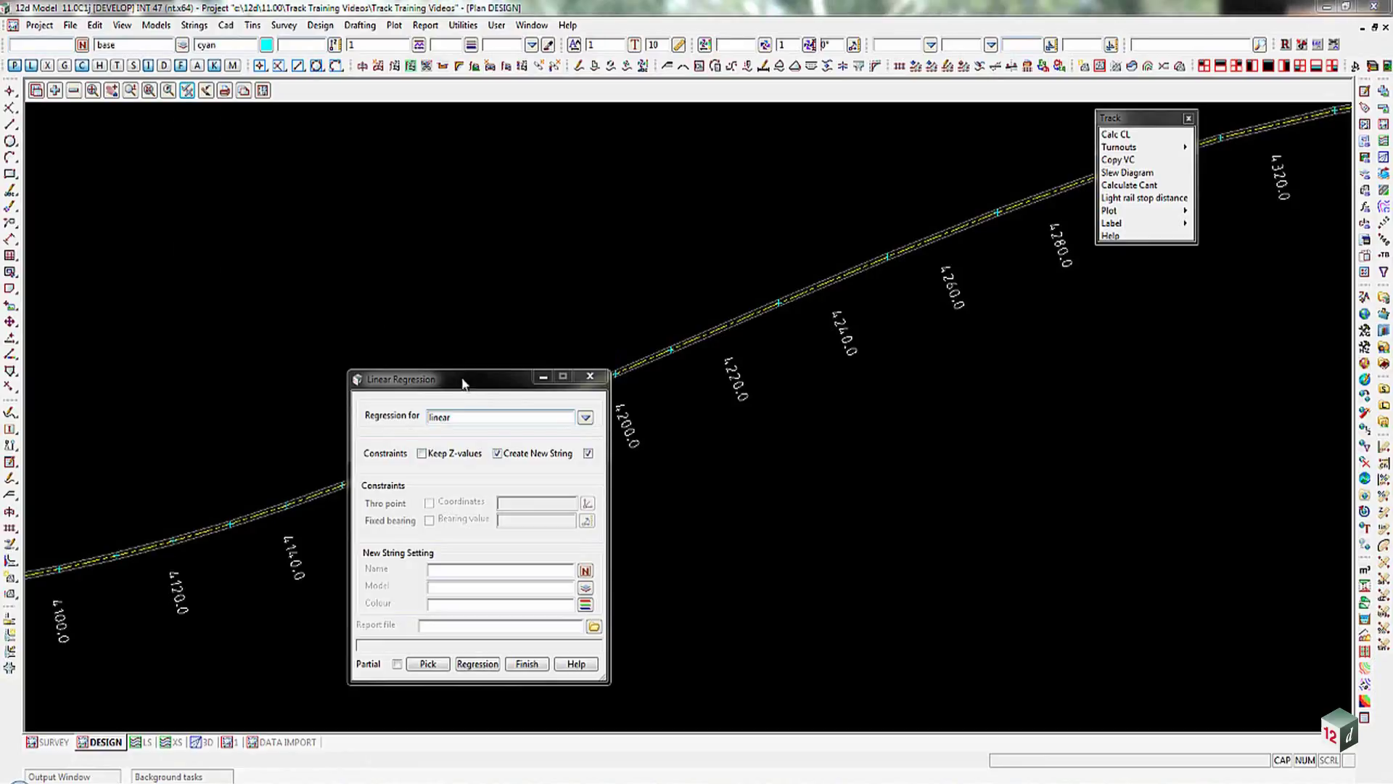
left_click_drag(469, 392, 161, 127)
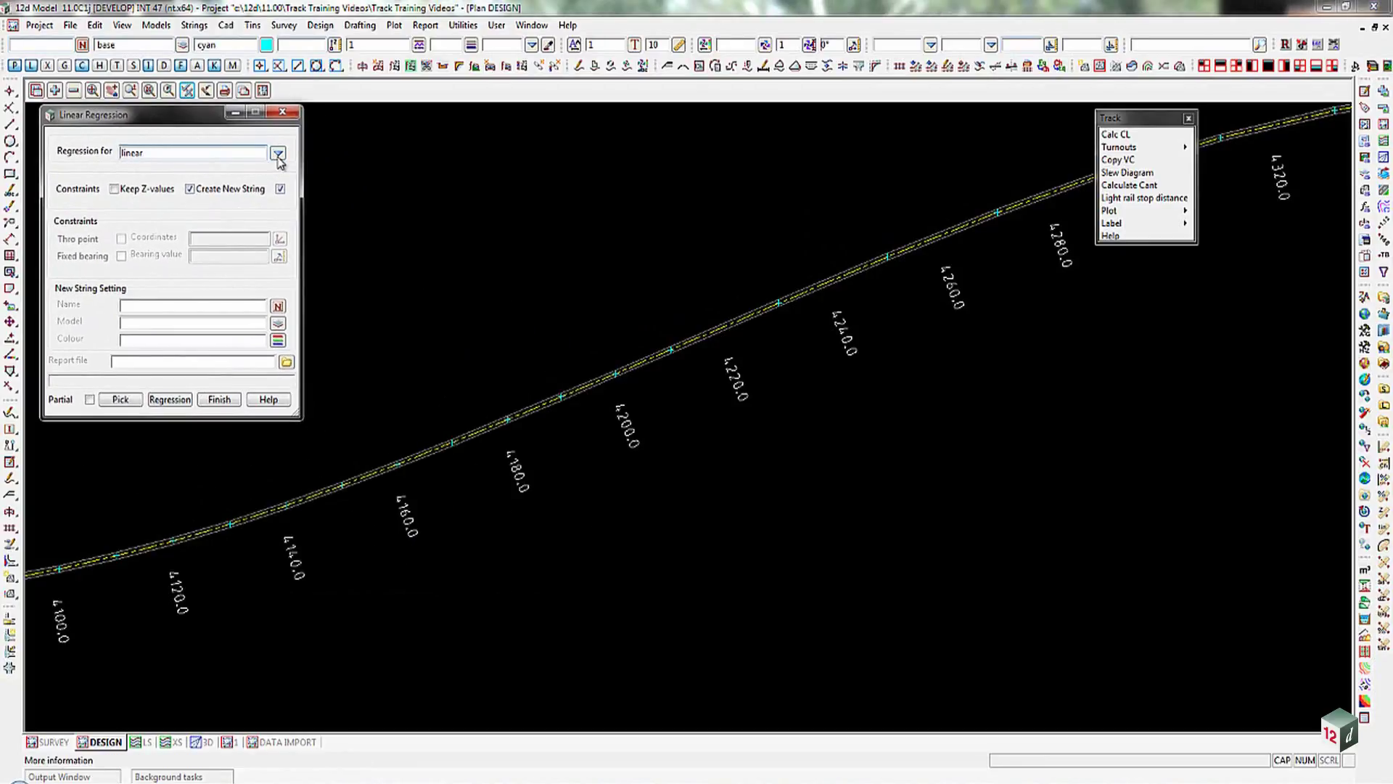
left_click(279, 155)
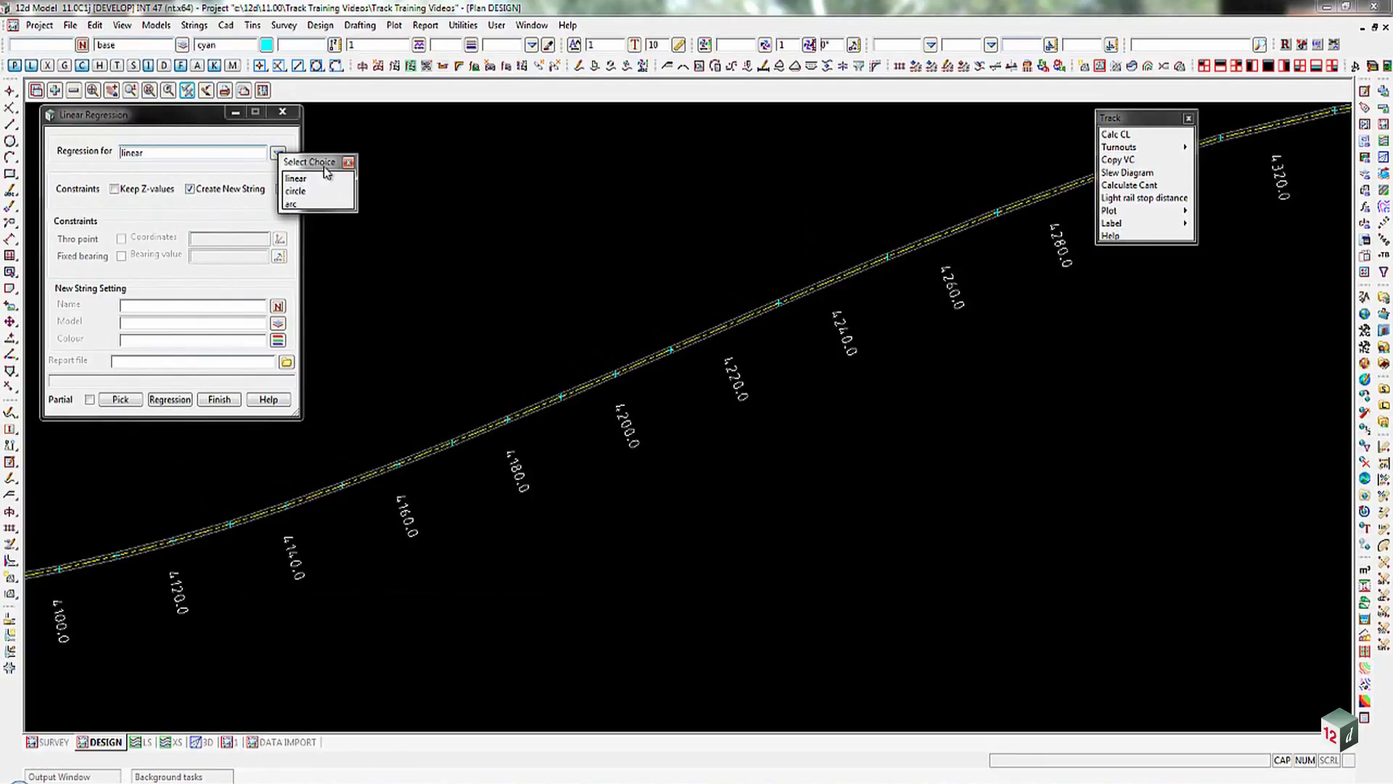
left_click(348, 161)
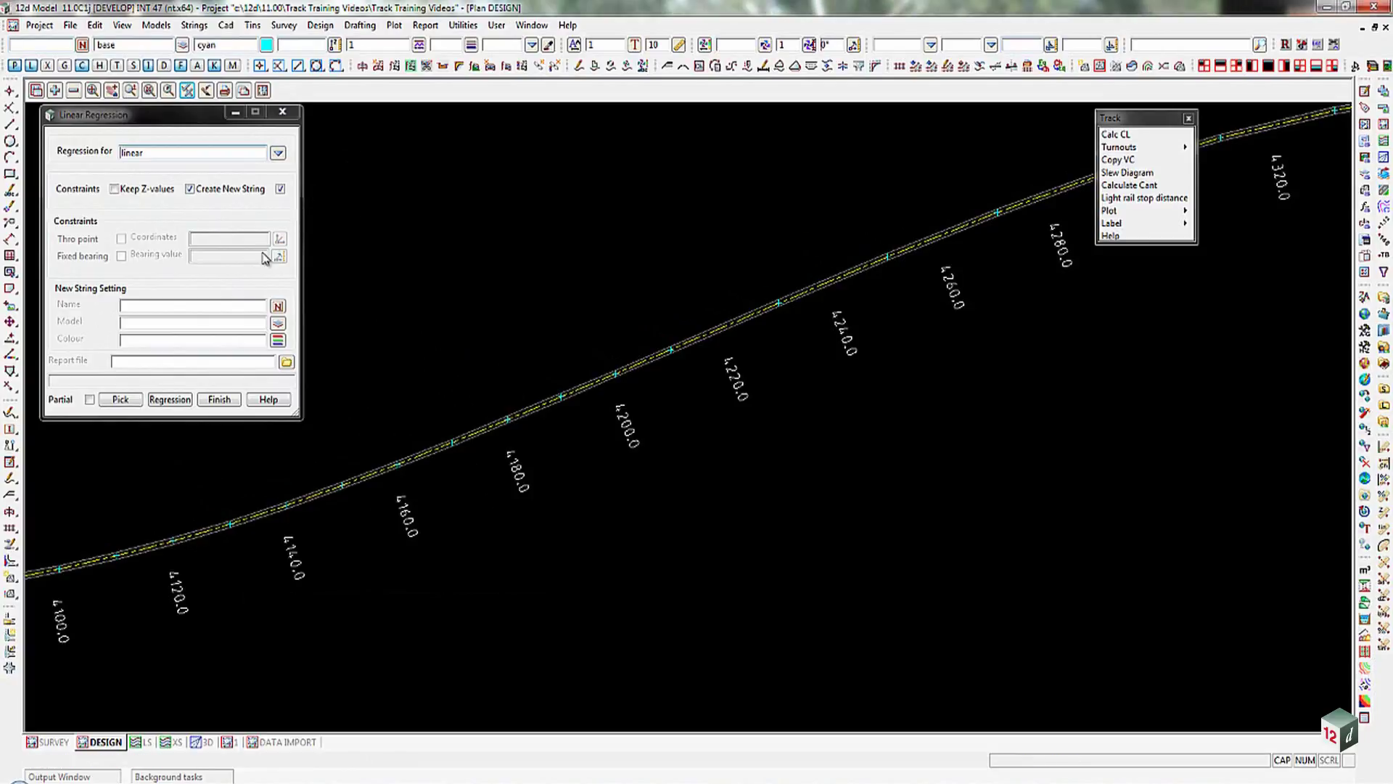
left_click(90, 399)
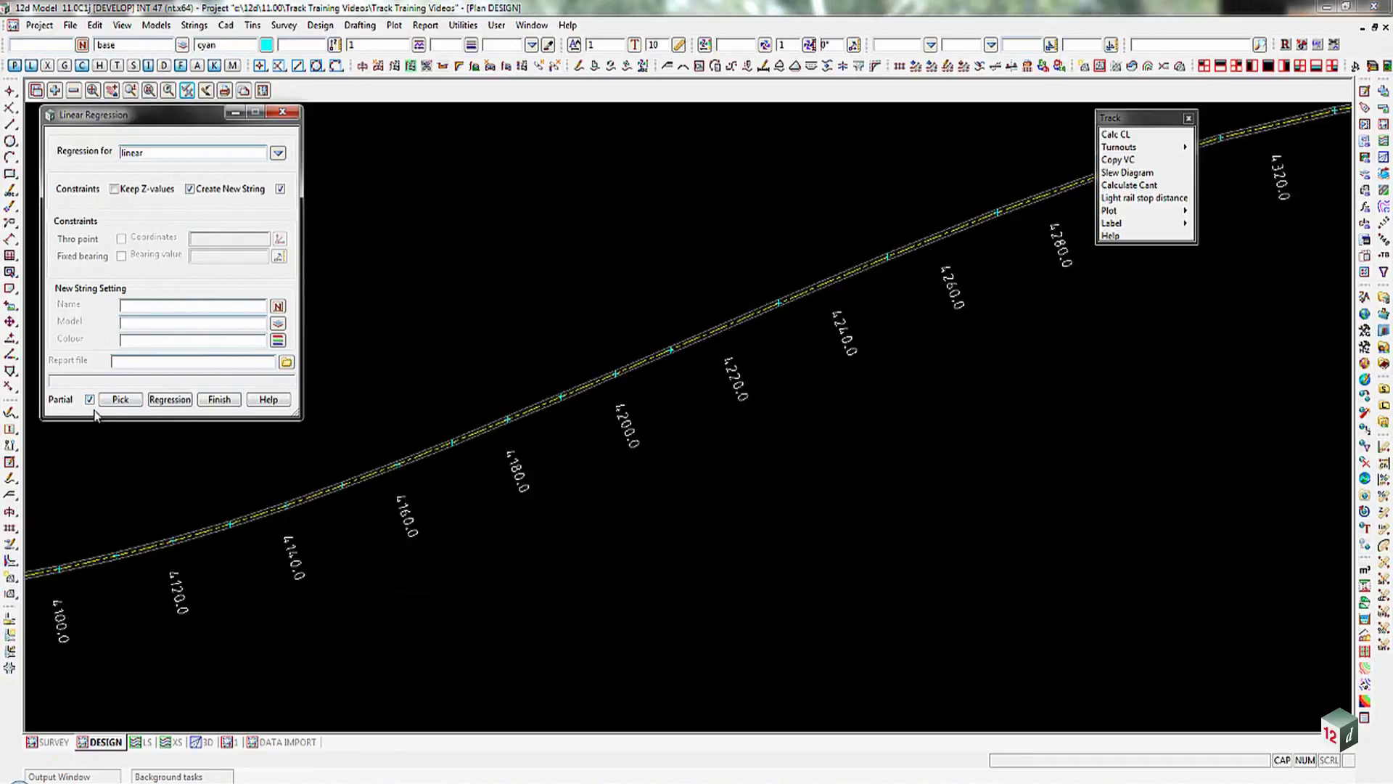
Step: Name the new regression string "STRAIGHT N) 1" and assign it to the model REGRESSION STRINGS
left_click(164, 307)
type("STRA")
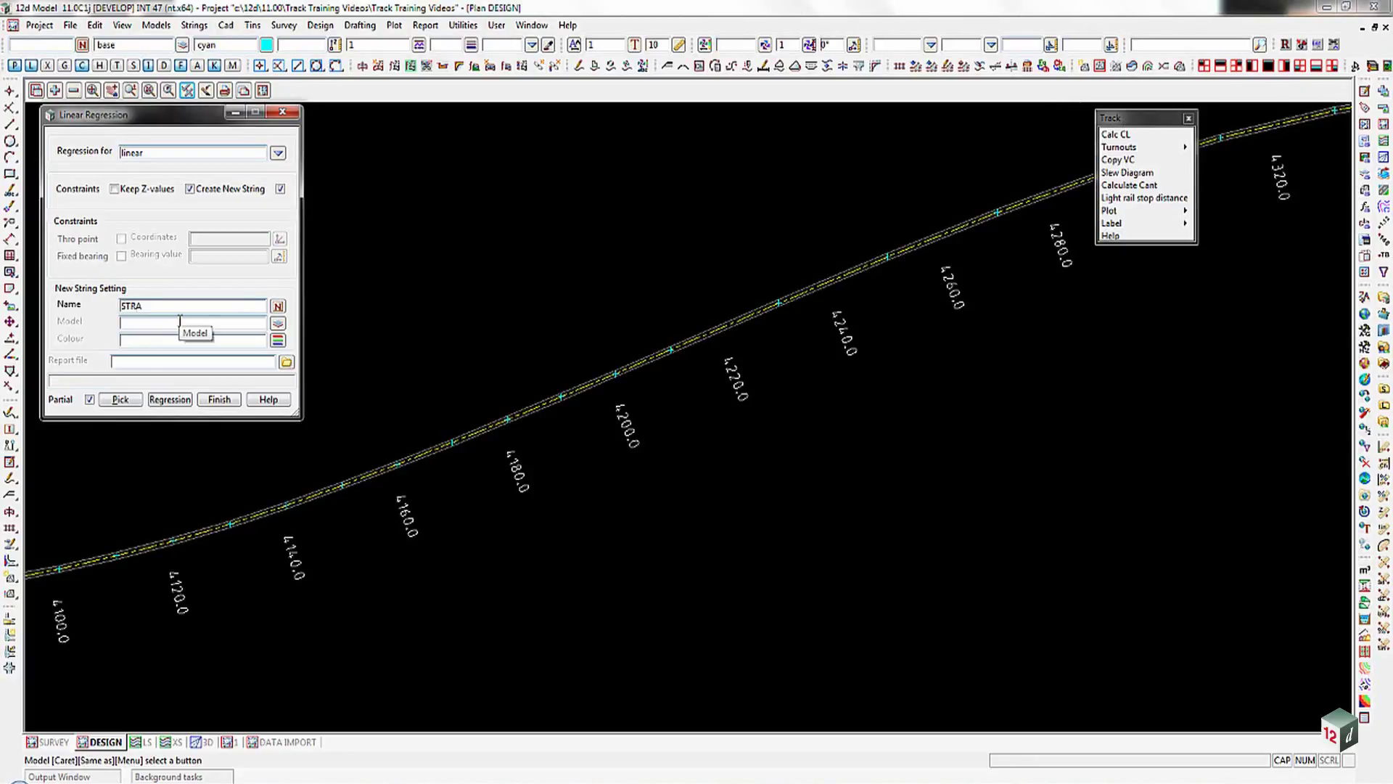
type("IGHT N) 1")
key("Return")
type("REG")
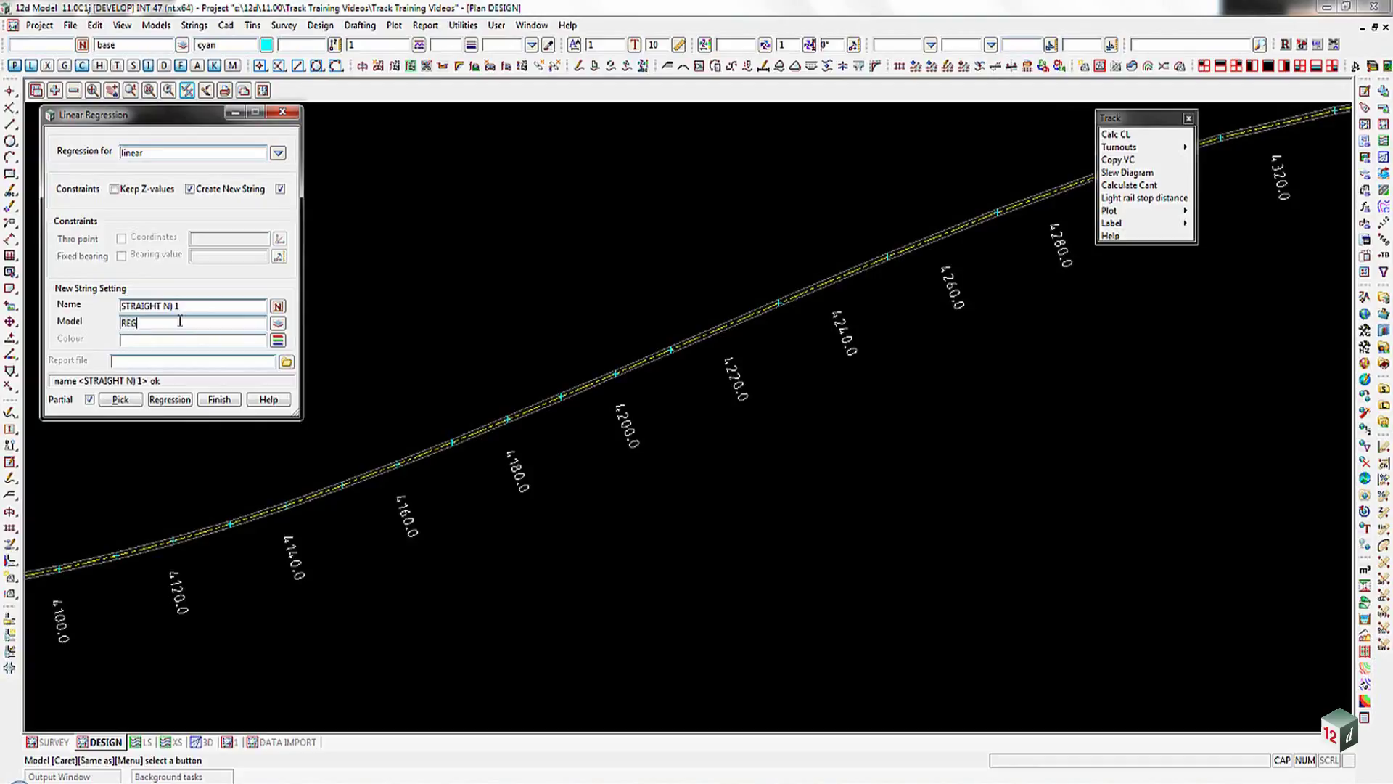
type("RESSION STRINGS")
Step: Set the new regression string's colour to magenta
left_click(277, 340)
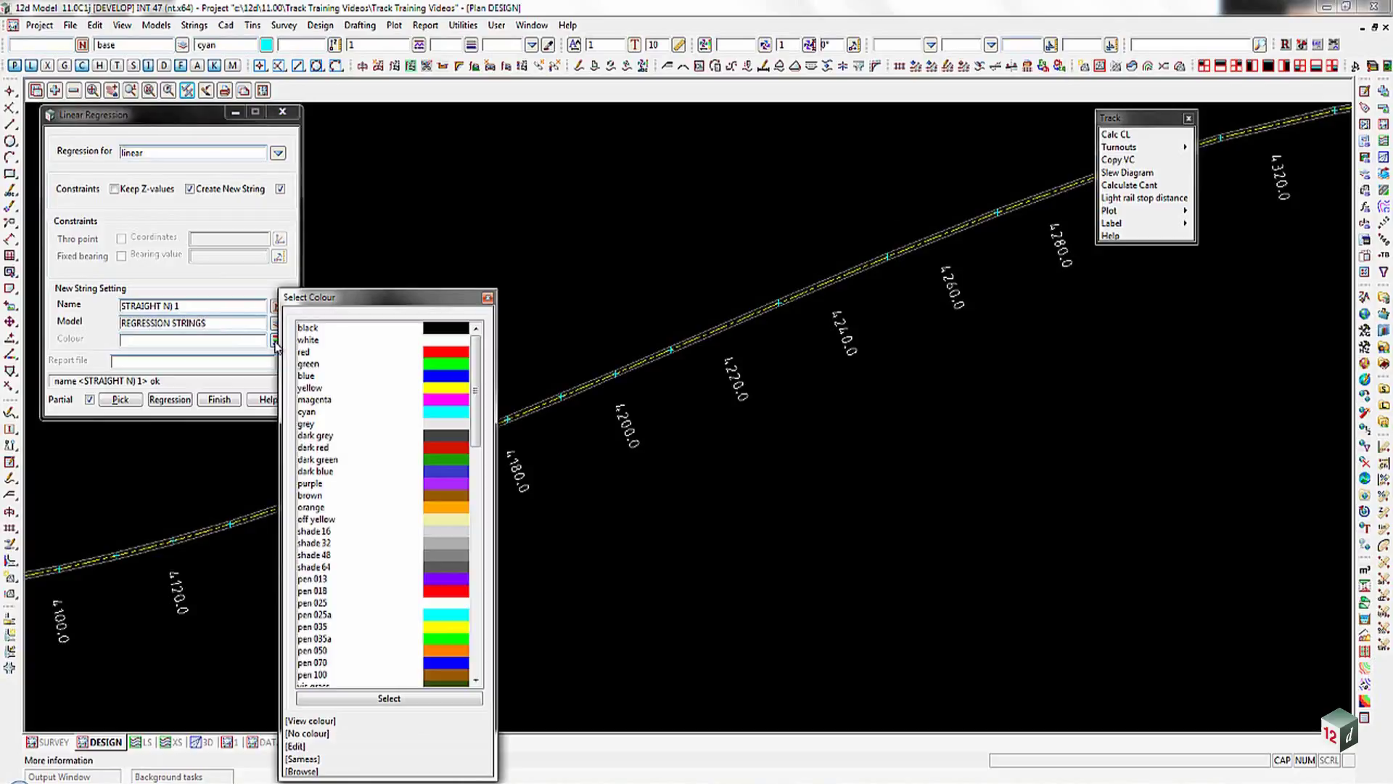
left_click(434, 399)
double_click(435, 400)
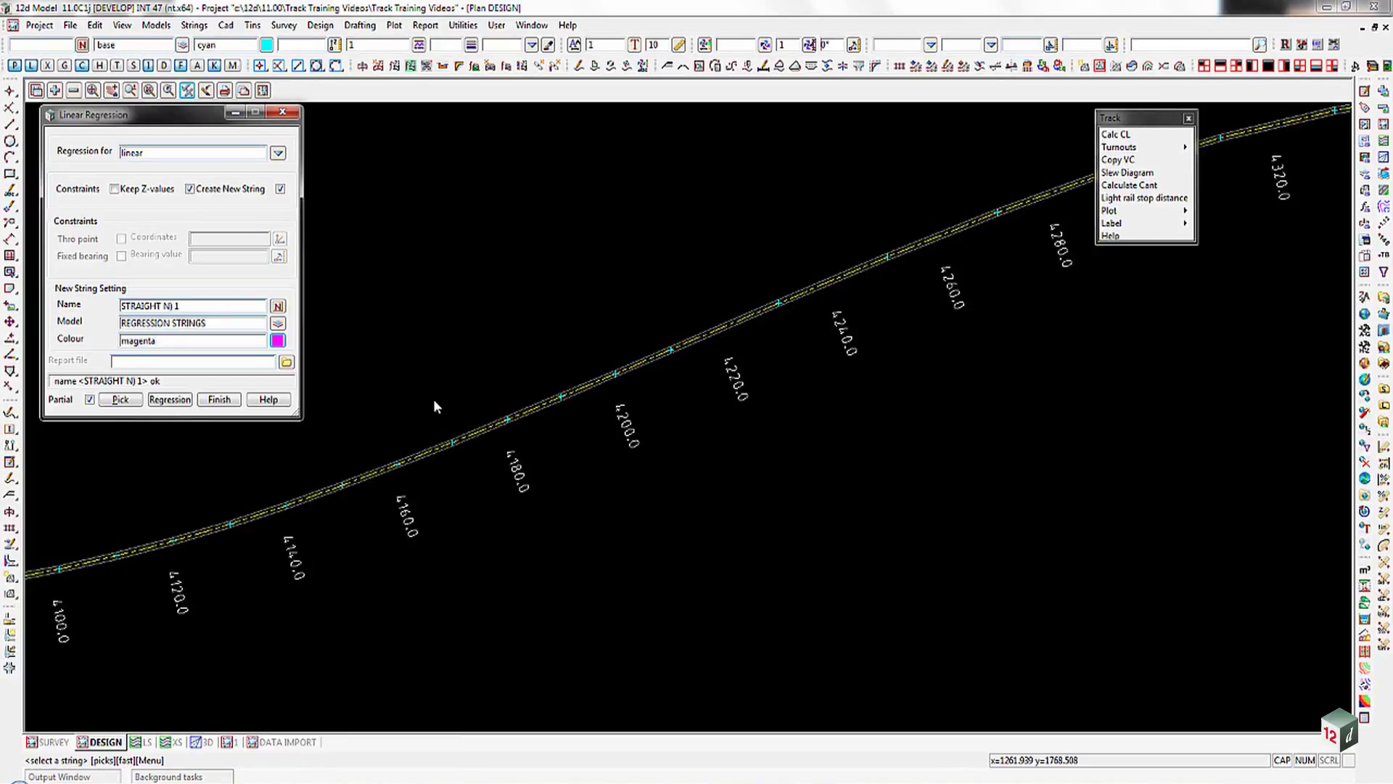
left_click(169, 362)
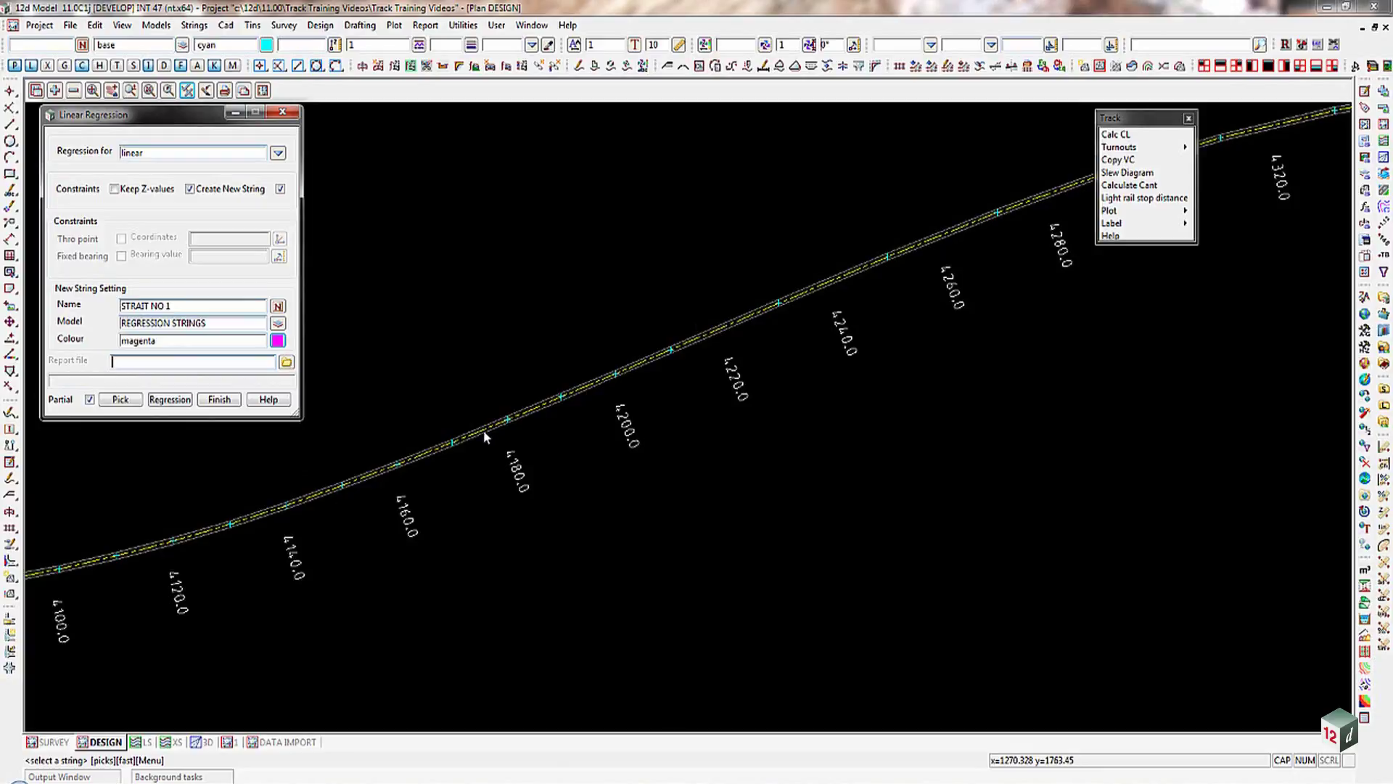
Step: Switch to the track manual in Adobe Reader and examine its poor and good examples of regression point selection
key("alt+Tab")
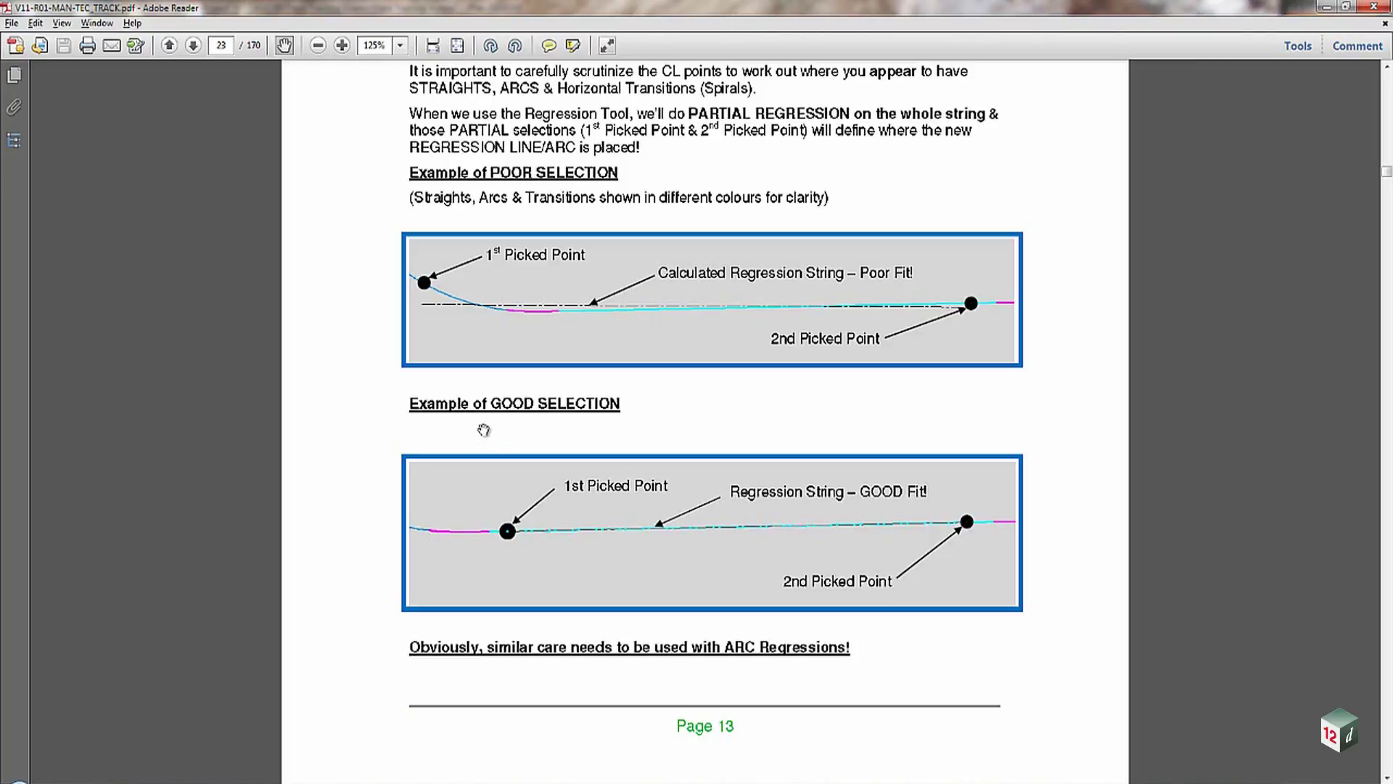
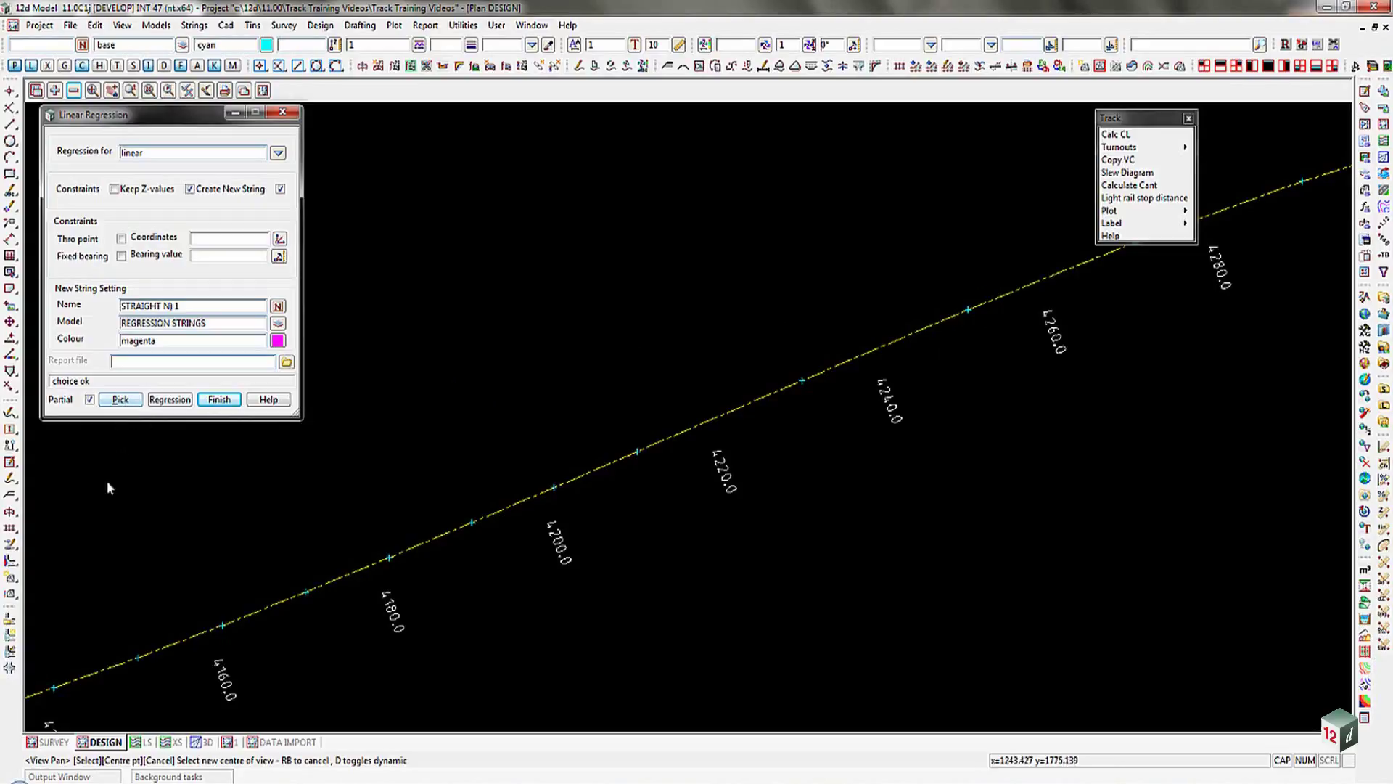
Step: Pick the "track cl points" string of the Main Line CL model as the regression source
left_click(121, 399)
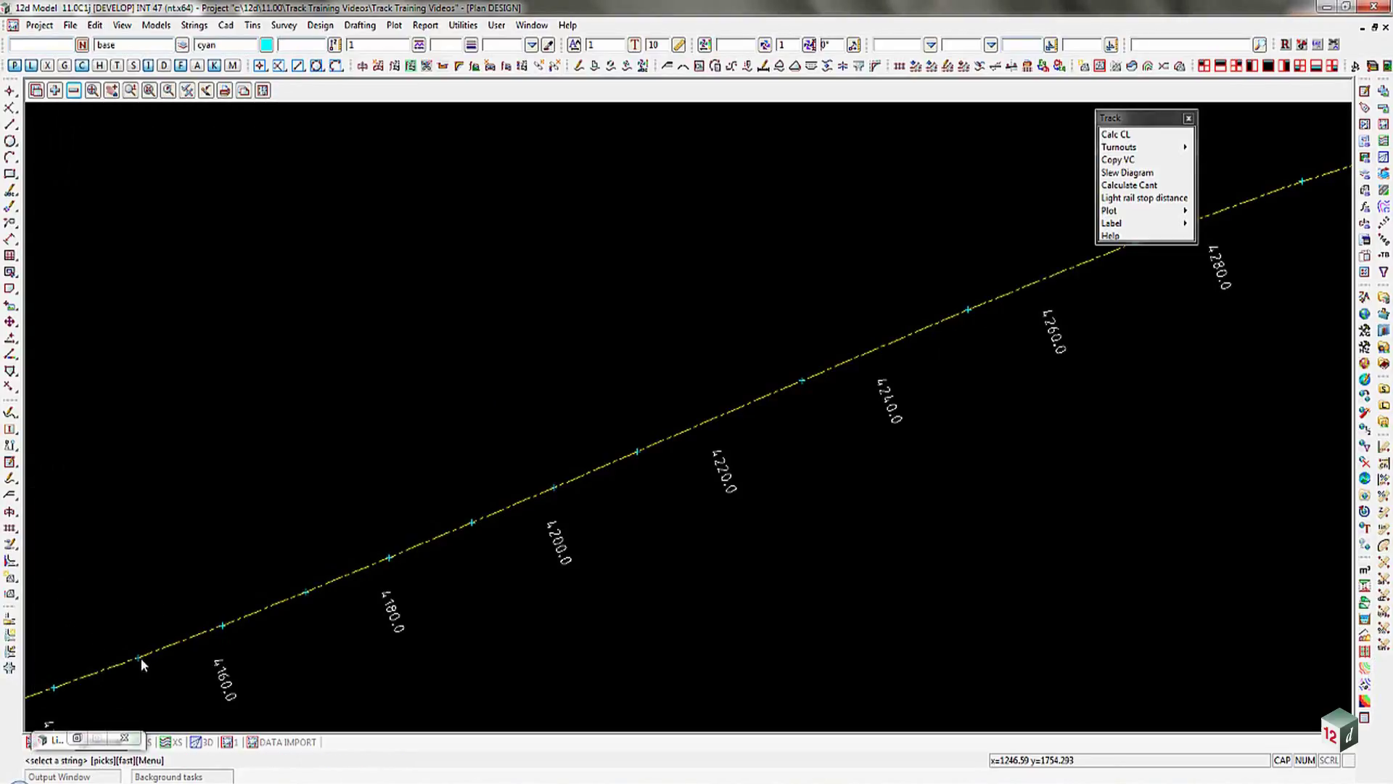
left_click(391, 557)
middle_click(390, 559)
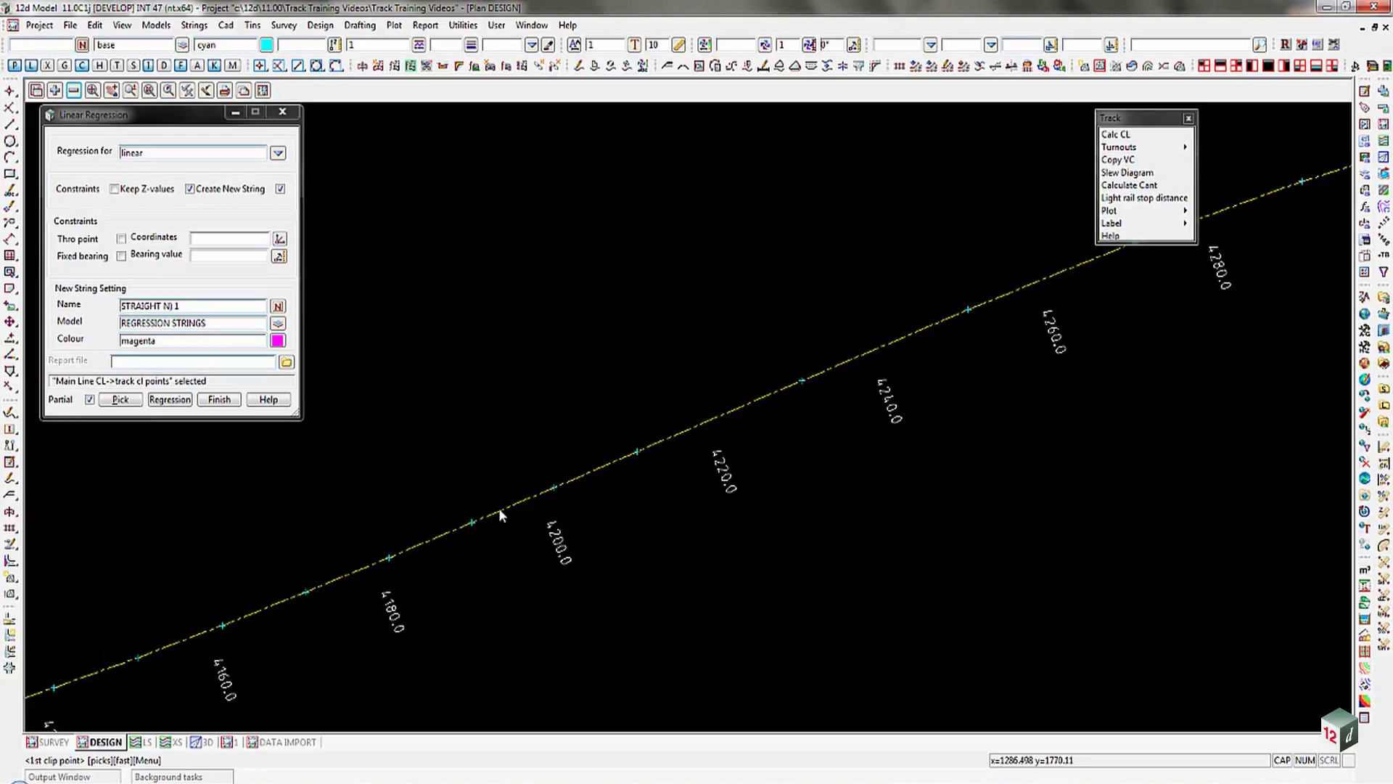
Step: Clip the centreline between the vertices just before the 4220.0 and 4240.0 labels and run the linear regression
left_click(637, 455)
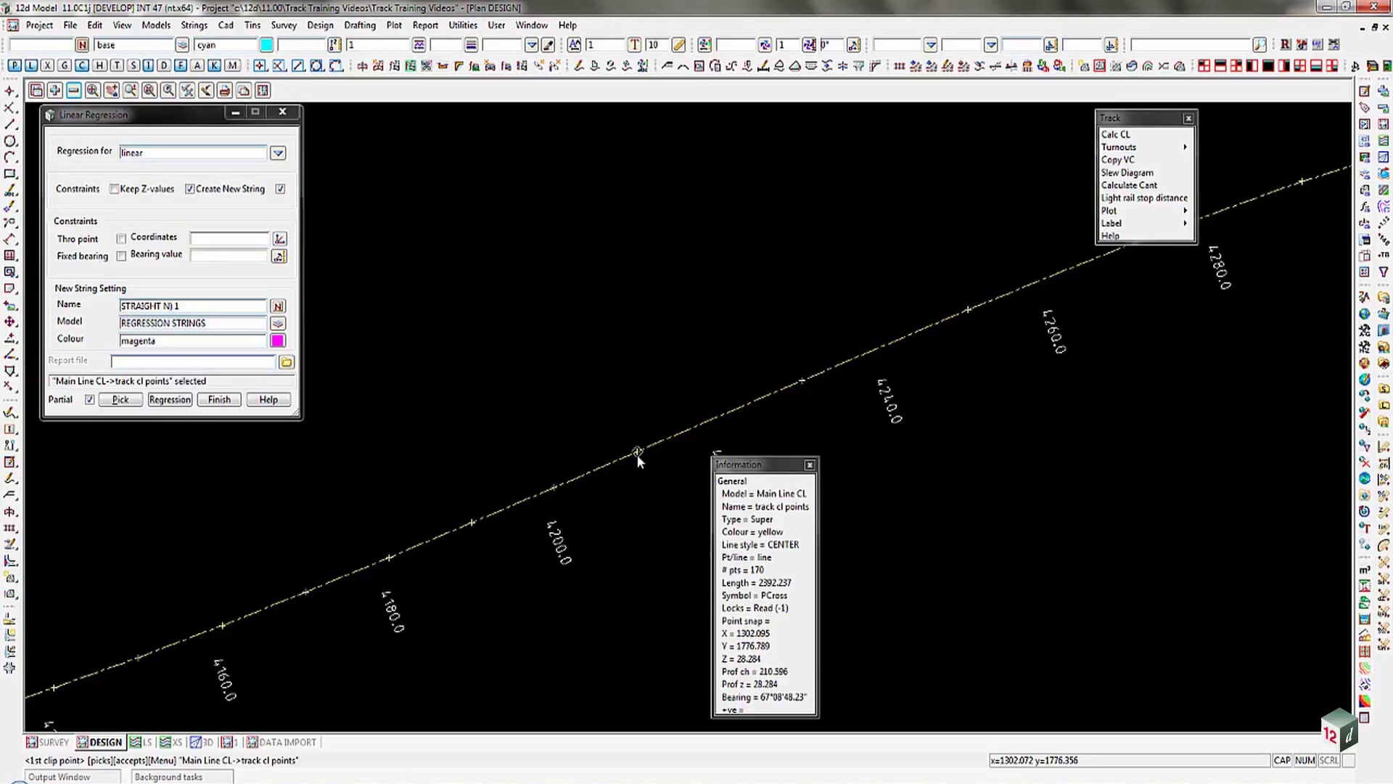
middle_click(637, 454)
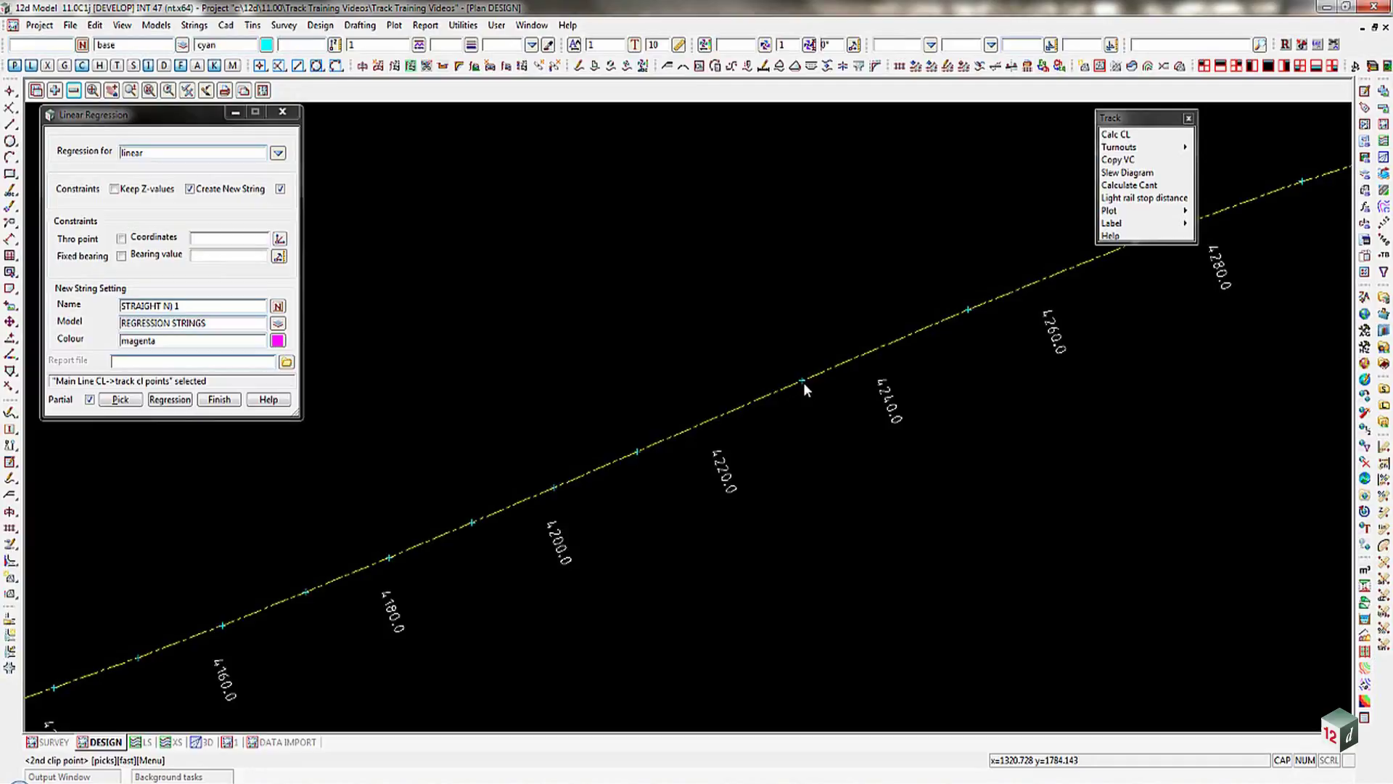
left_click(803, 381)
middle_click(803, 382)
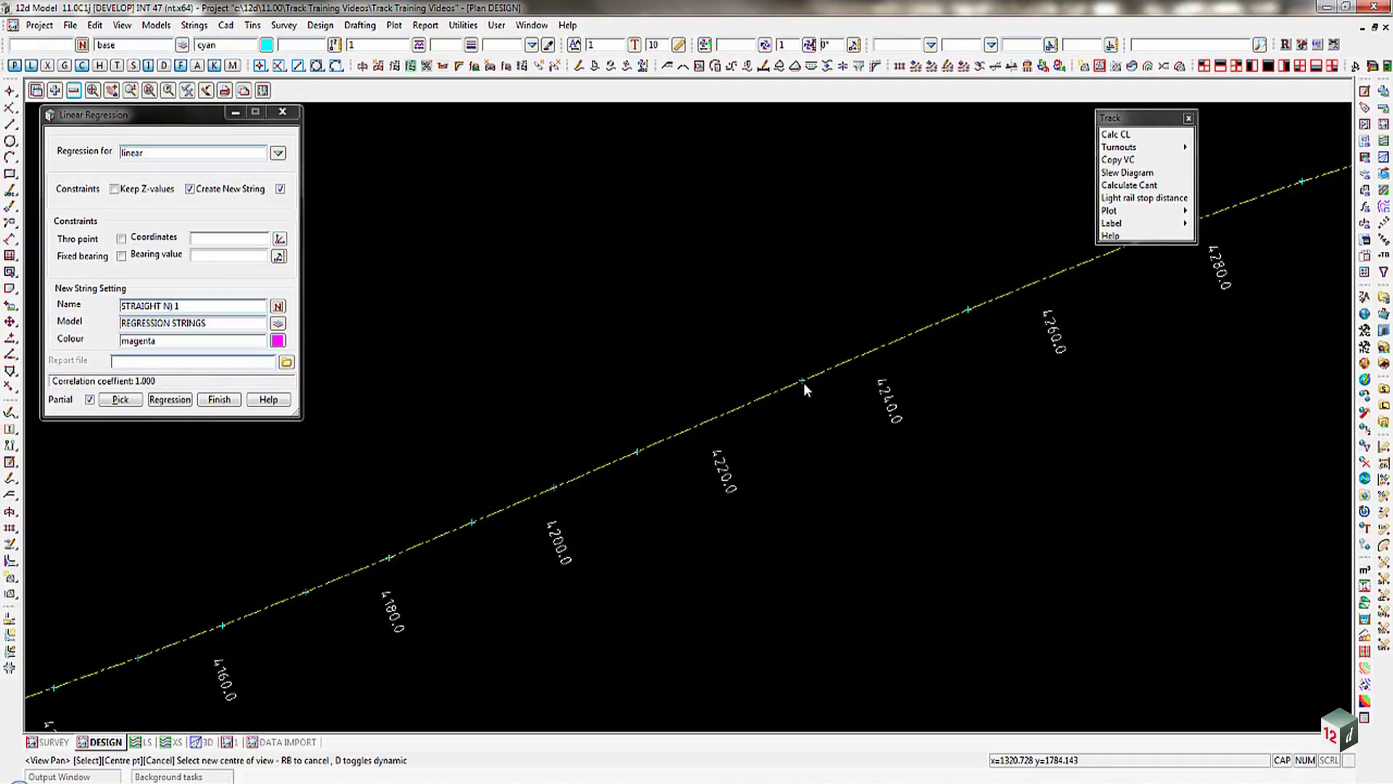
left_click(172, 401)
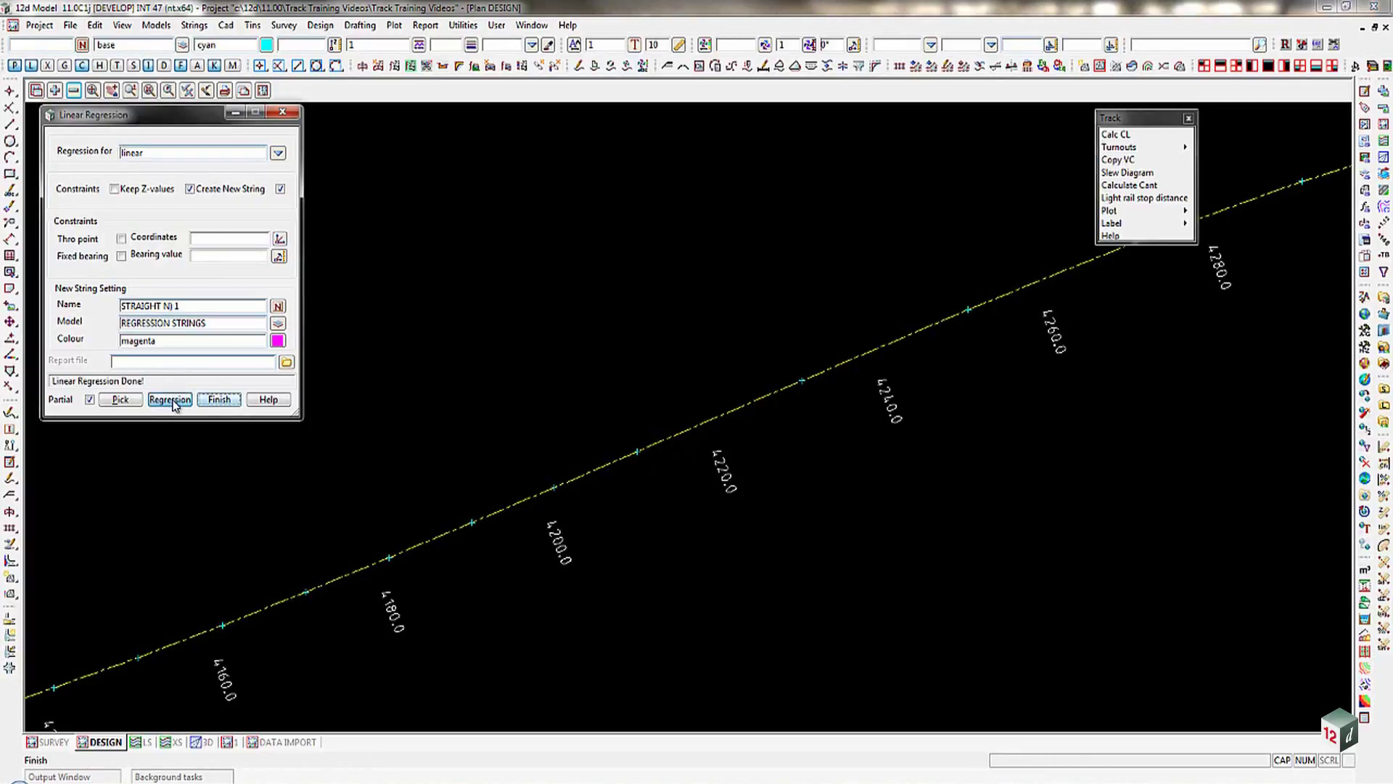
Step: Add the REGRESSION STRINGS model to the DESIGN view and inspect the new straight along the centreline
left_click(35, 92)
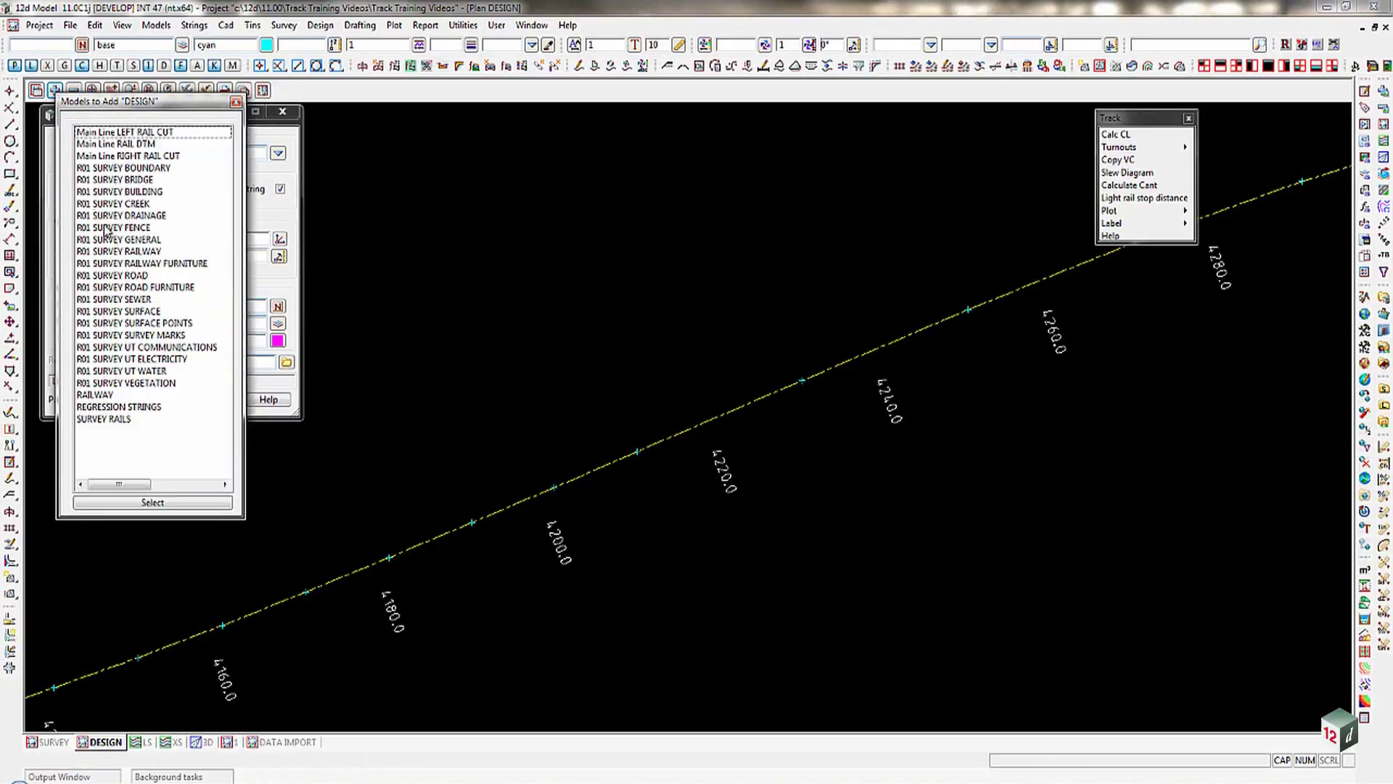
double_click(107, 407)
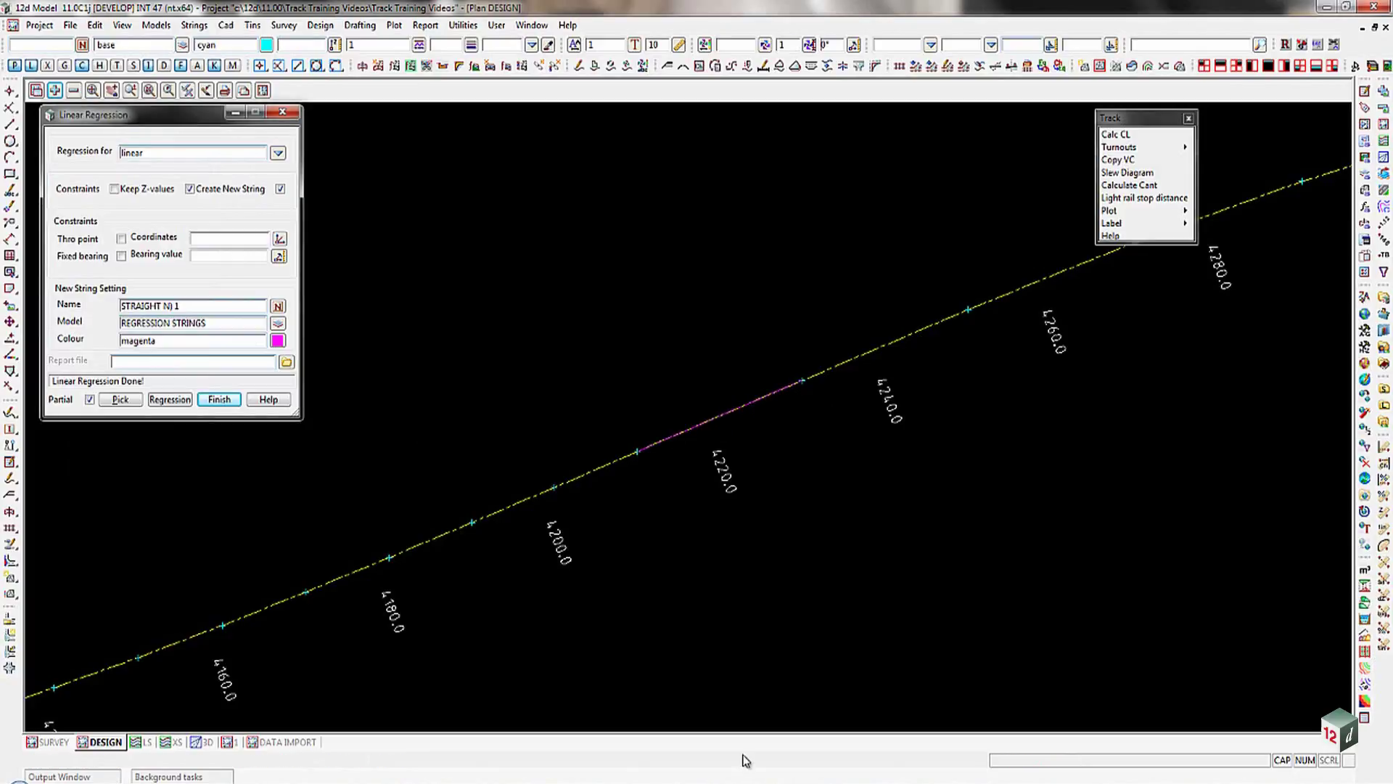
scroll(919, 425, "down", 2)
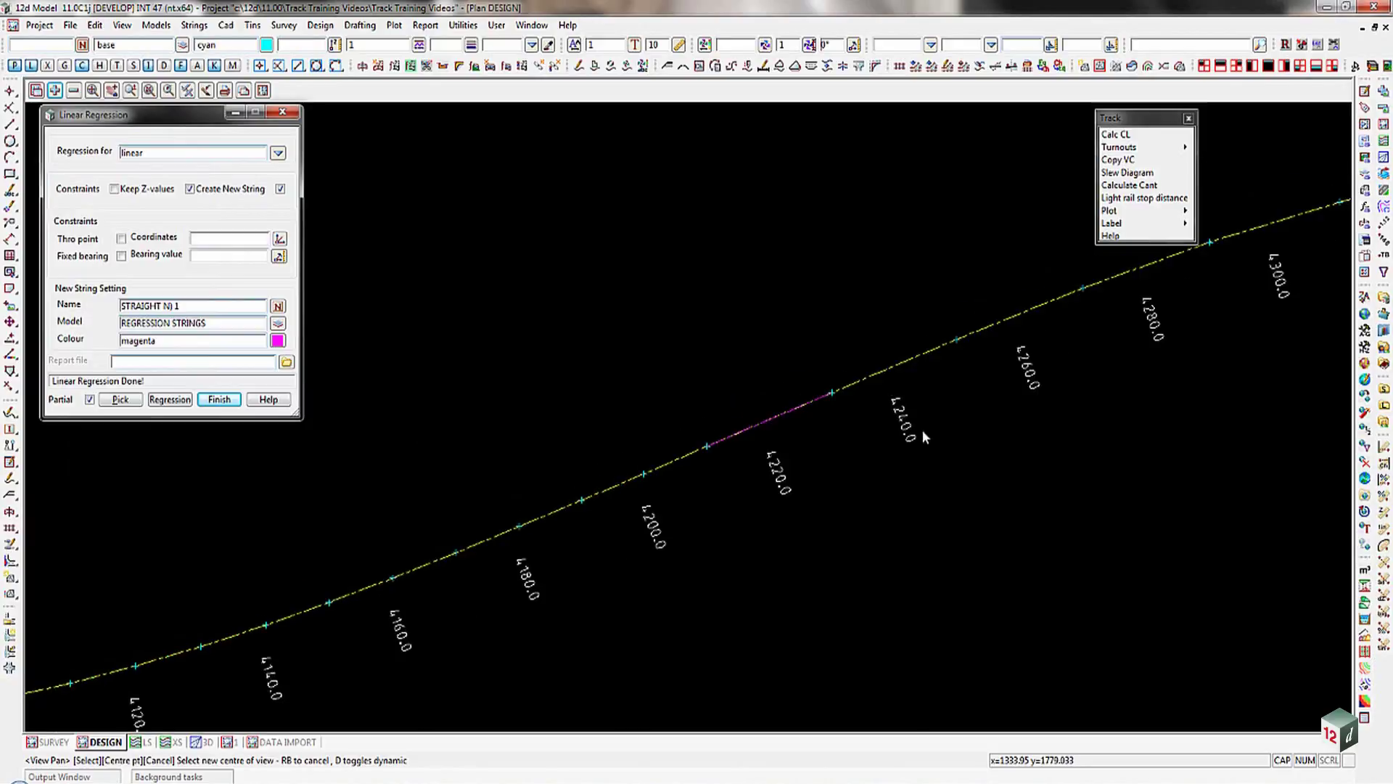
scroll(823, 447, "down", 3)
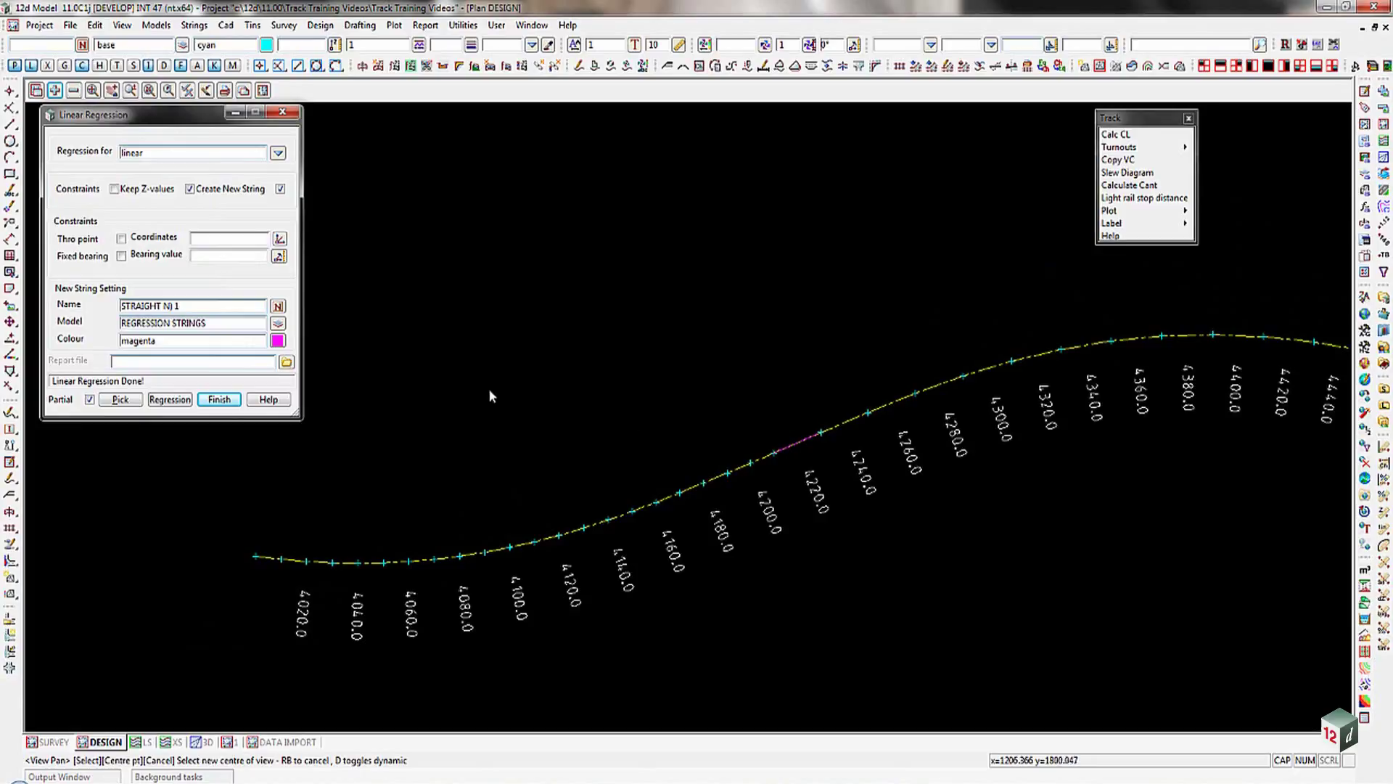
Step: Set the regression type to arc and replace STRAIGHT with ARC in the new string's name
left_click(278, 154)
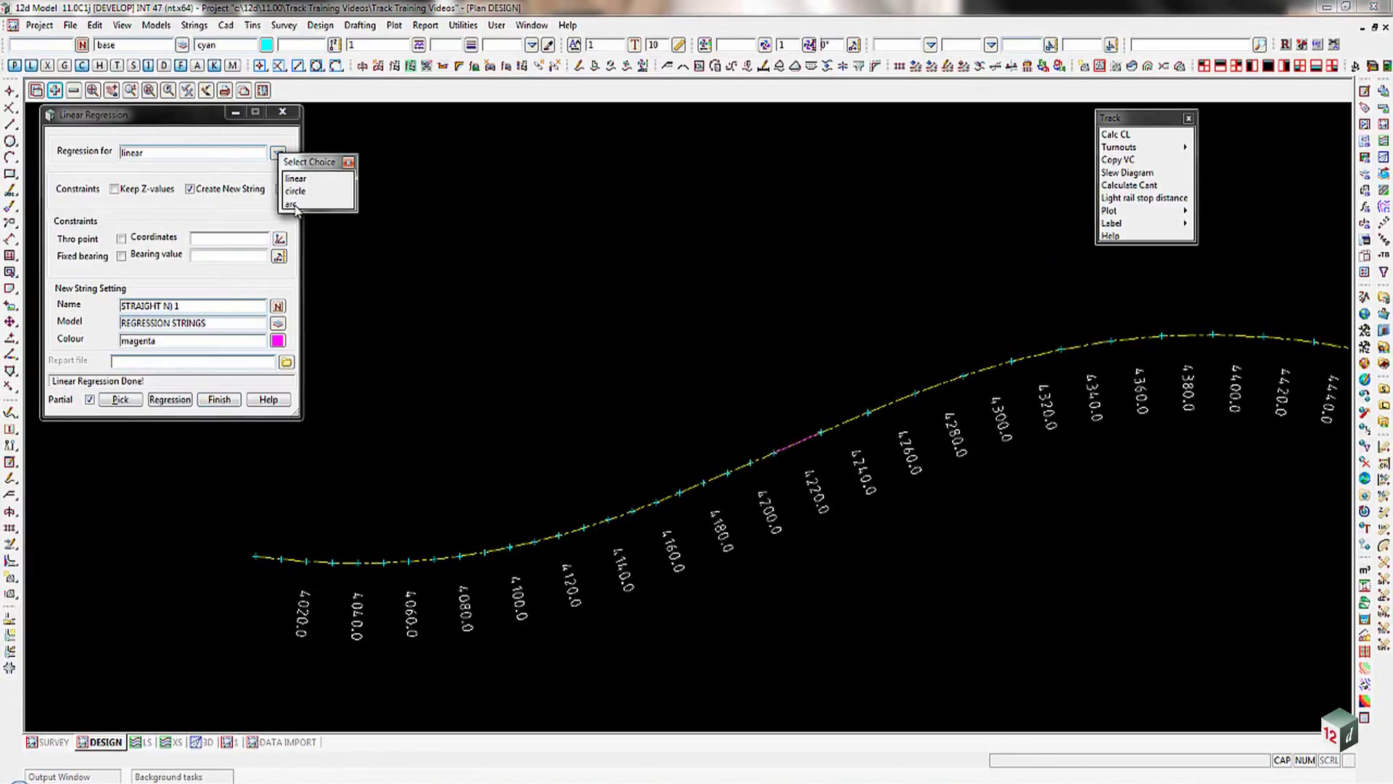
left_click(292, 203)
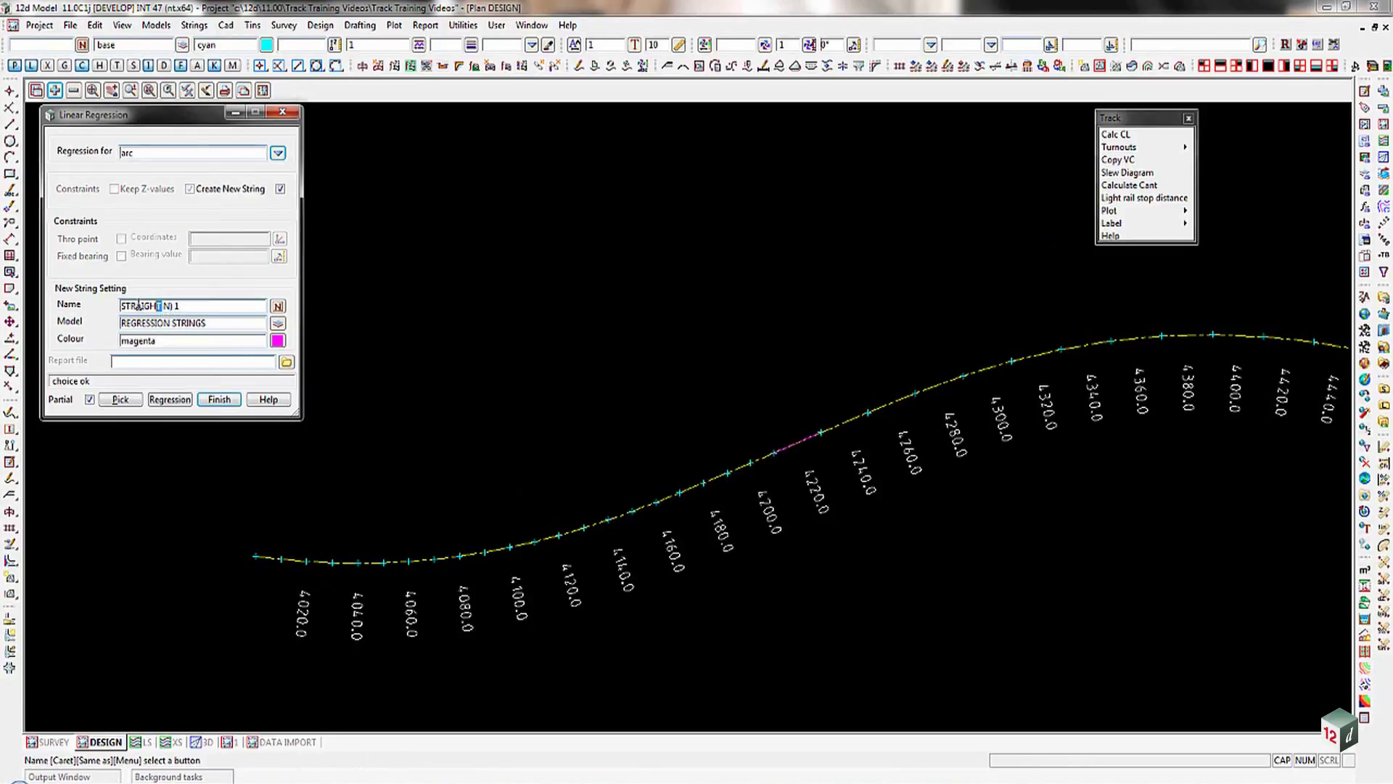
left_click_drag(161, 305, 116, 306)
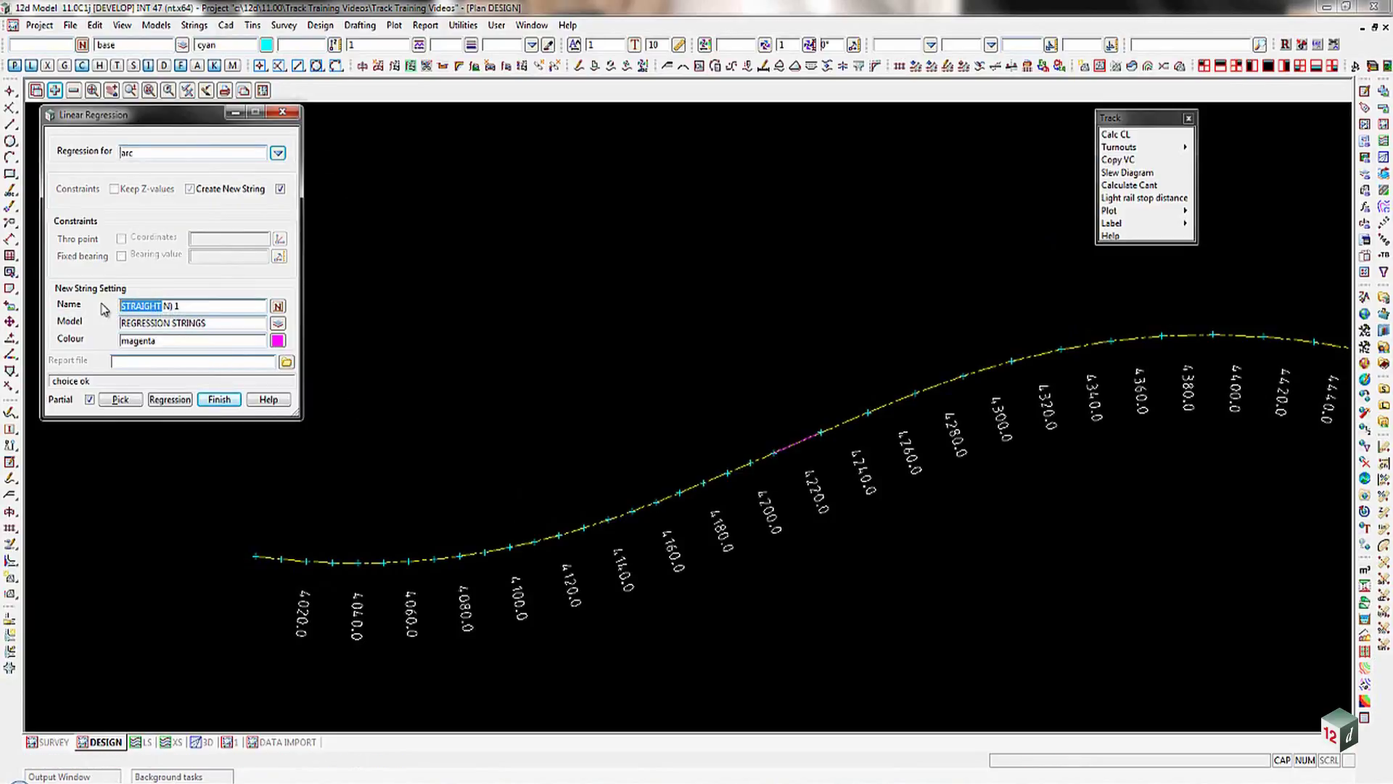
type("aRC")
key("BackSpace")
key("BackSpace")
key("BackSpace")
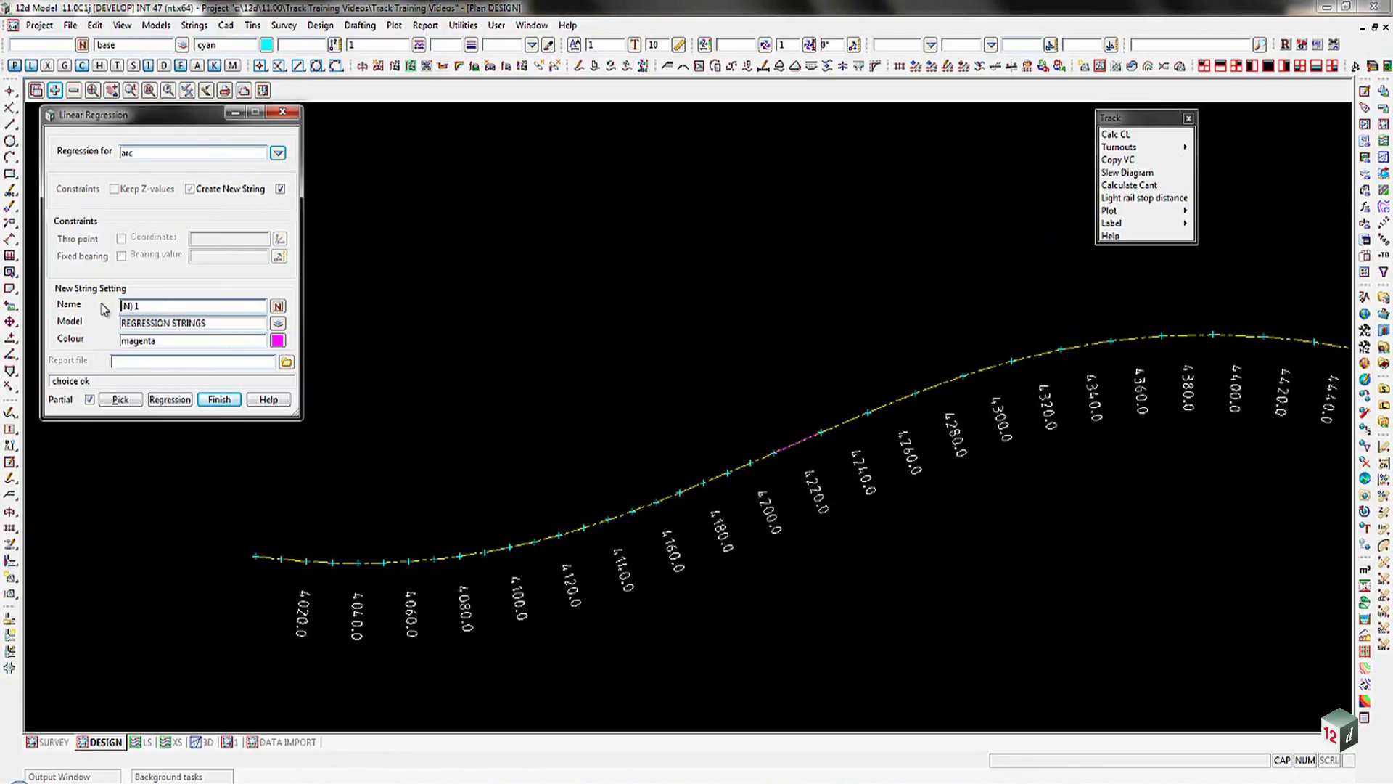
type("ARC")
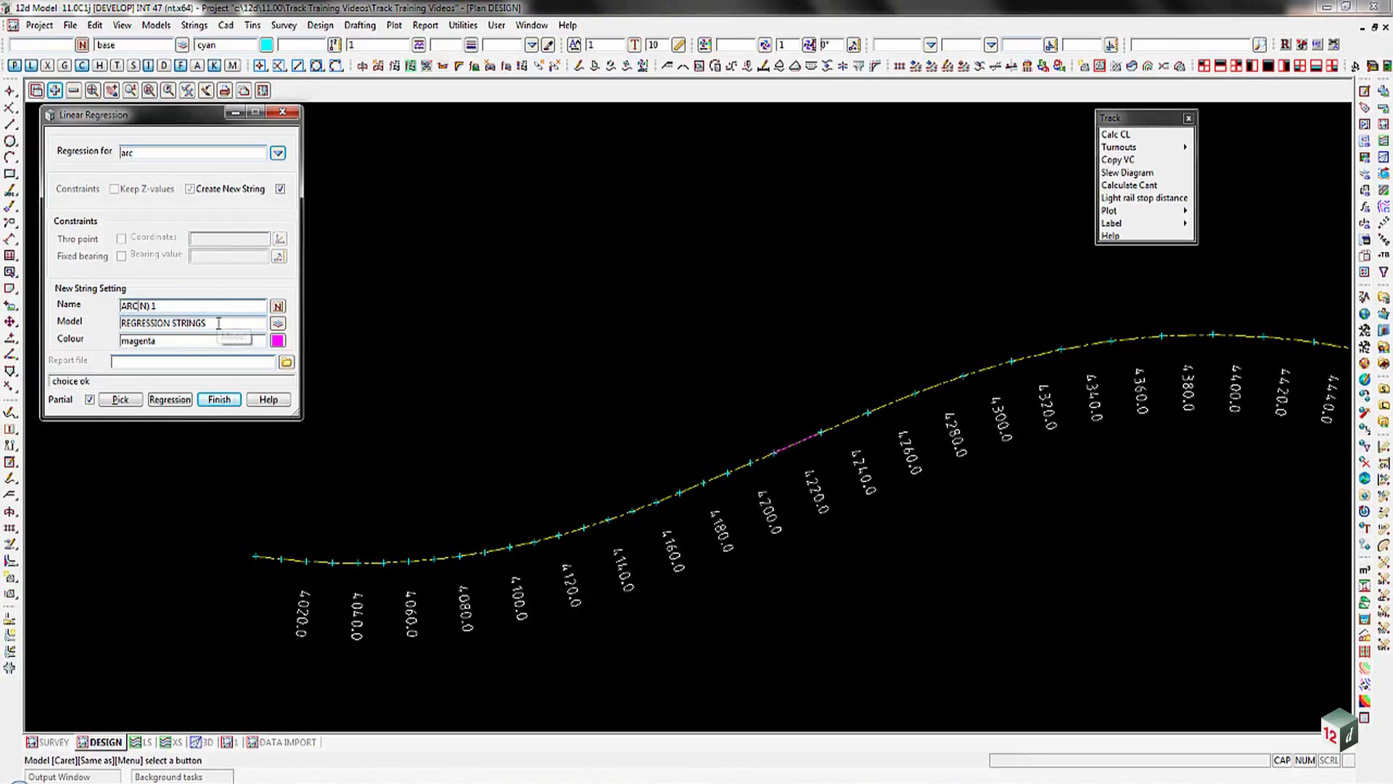
Step: Set the new string's colour to cyan and pick the Main Line CL "track cl points" string as the regression source
left_click(277, 342)
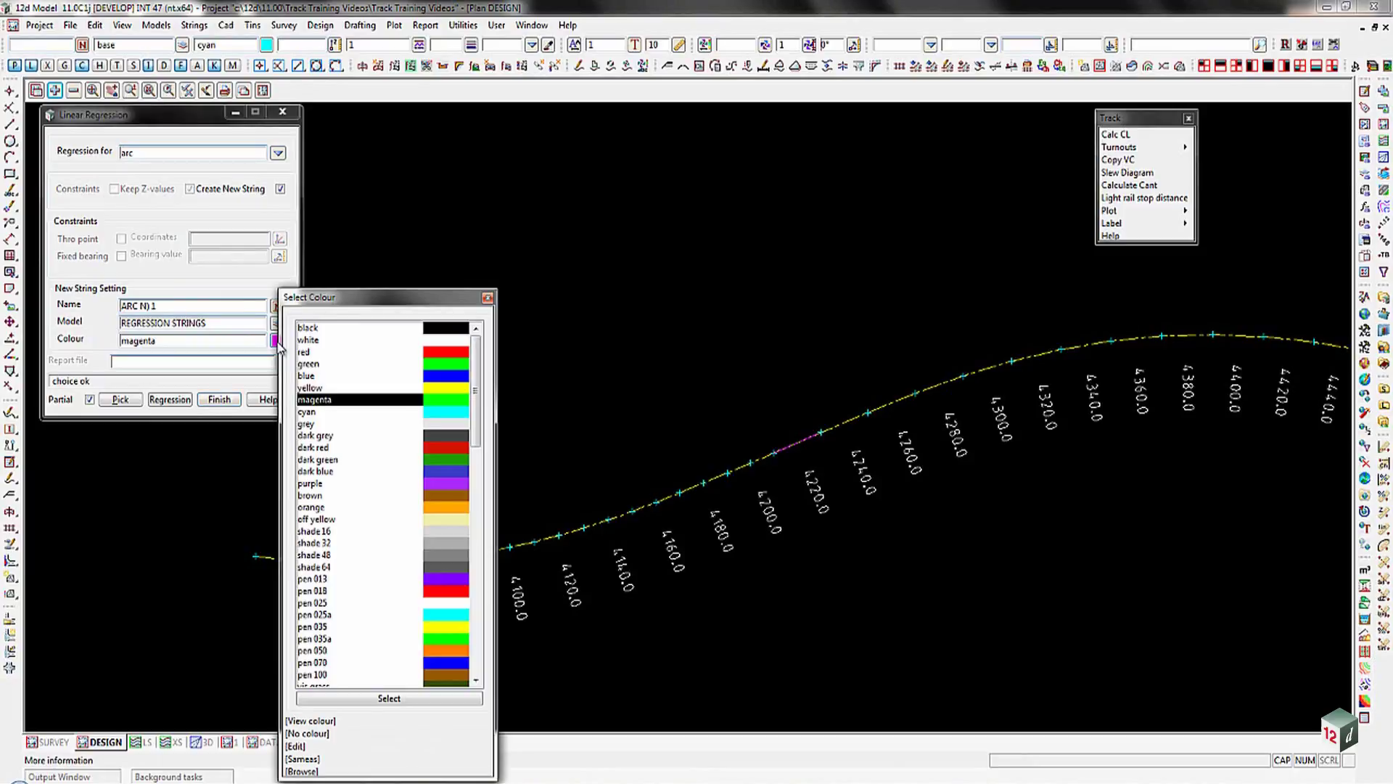
double_click(440, 412)
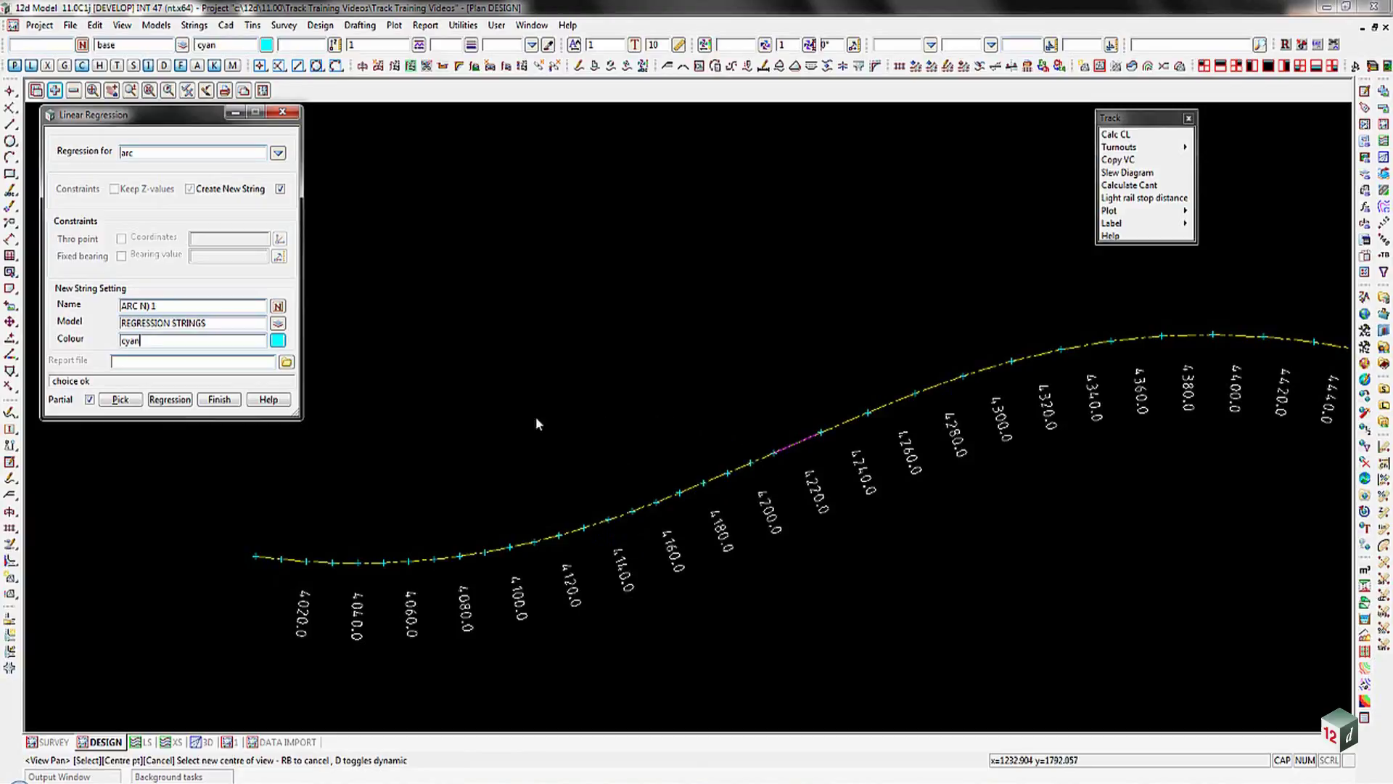
left_click(121, 400)
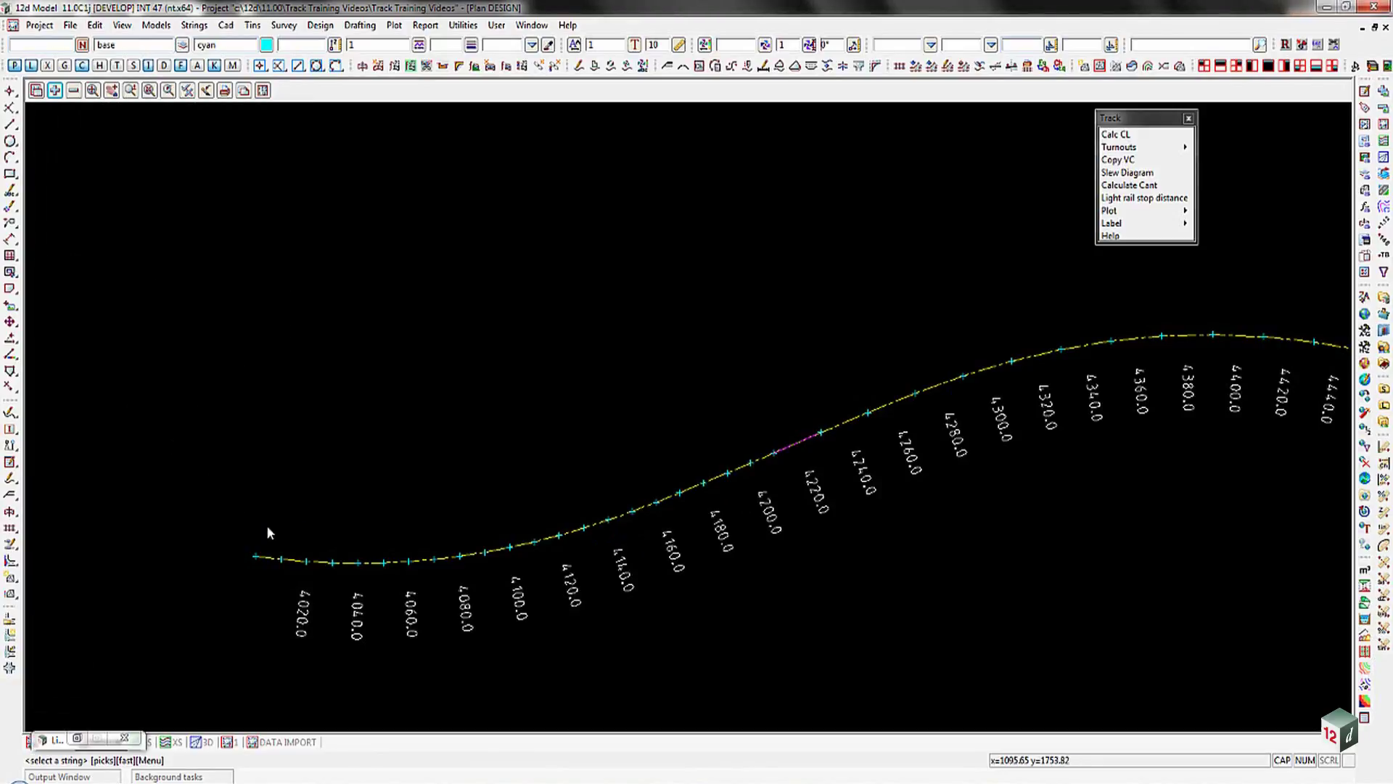
left_click(355, 560)
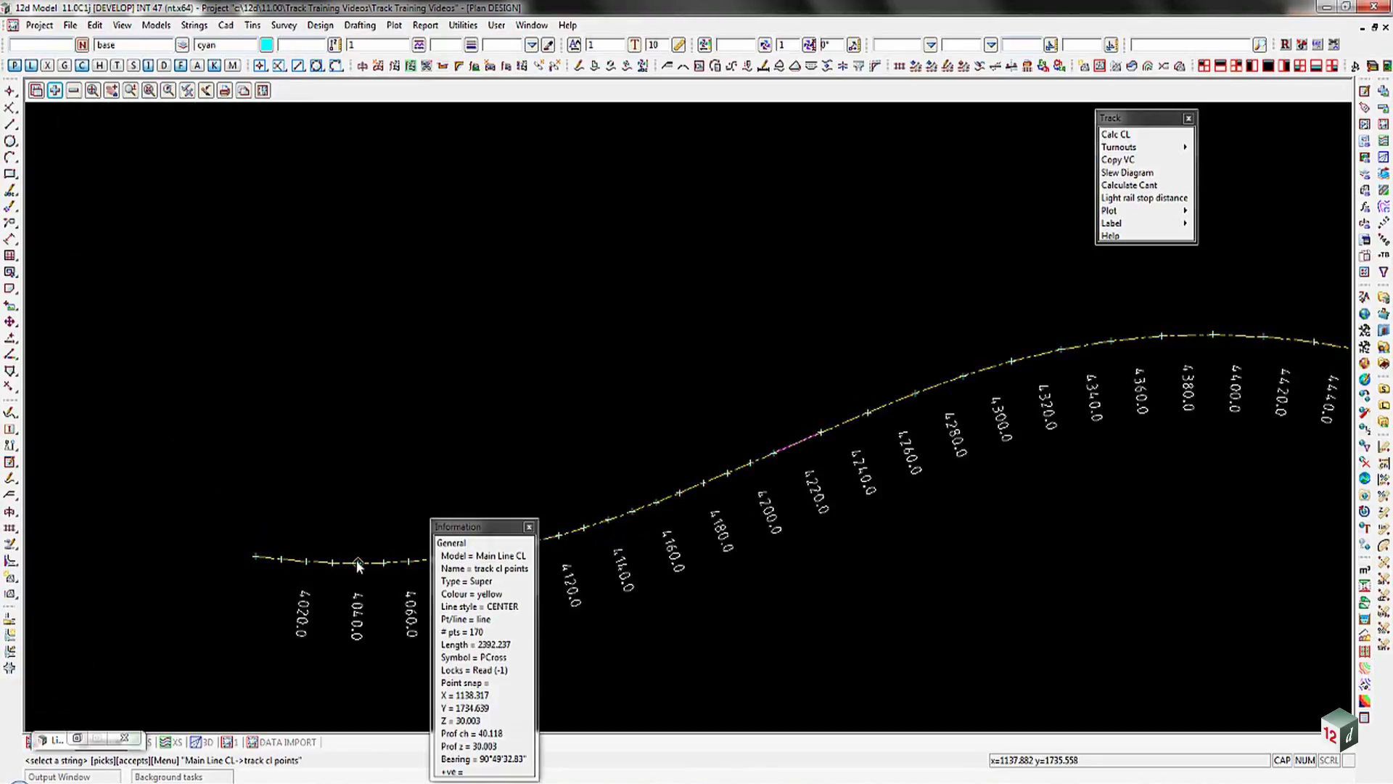
middle_click(356, 560)
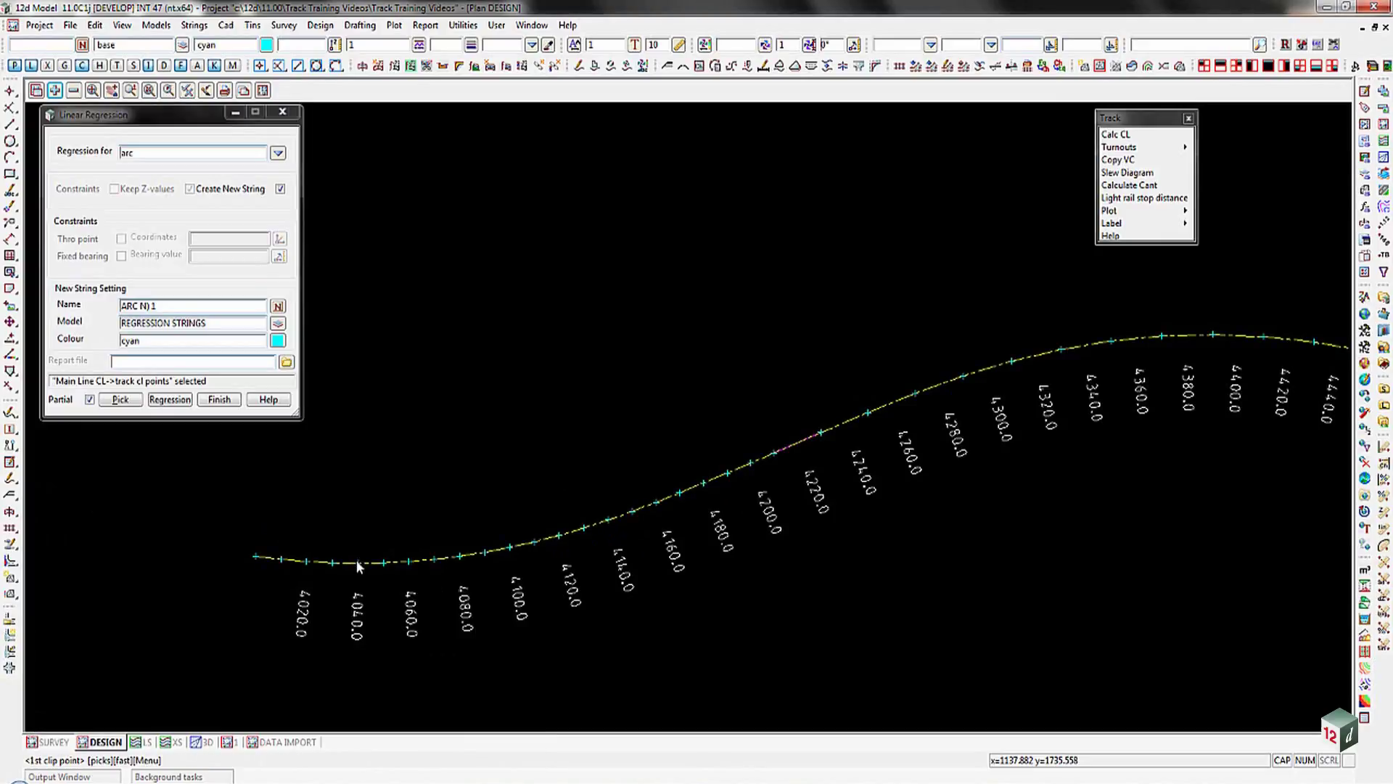
Step: Clip the centreline from its start point to the vertex between the 4100.0 and 4120.0 labels and run the arc regression
left_click(254, 558)
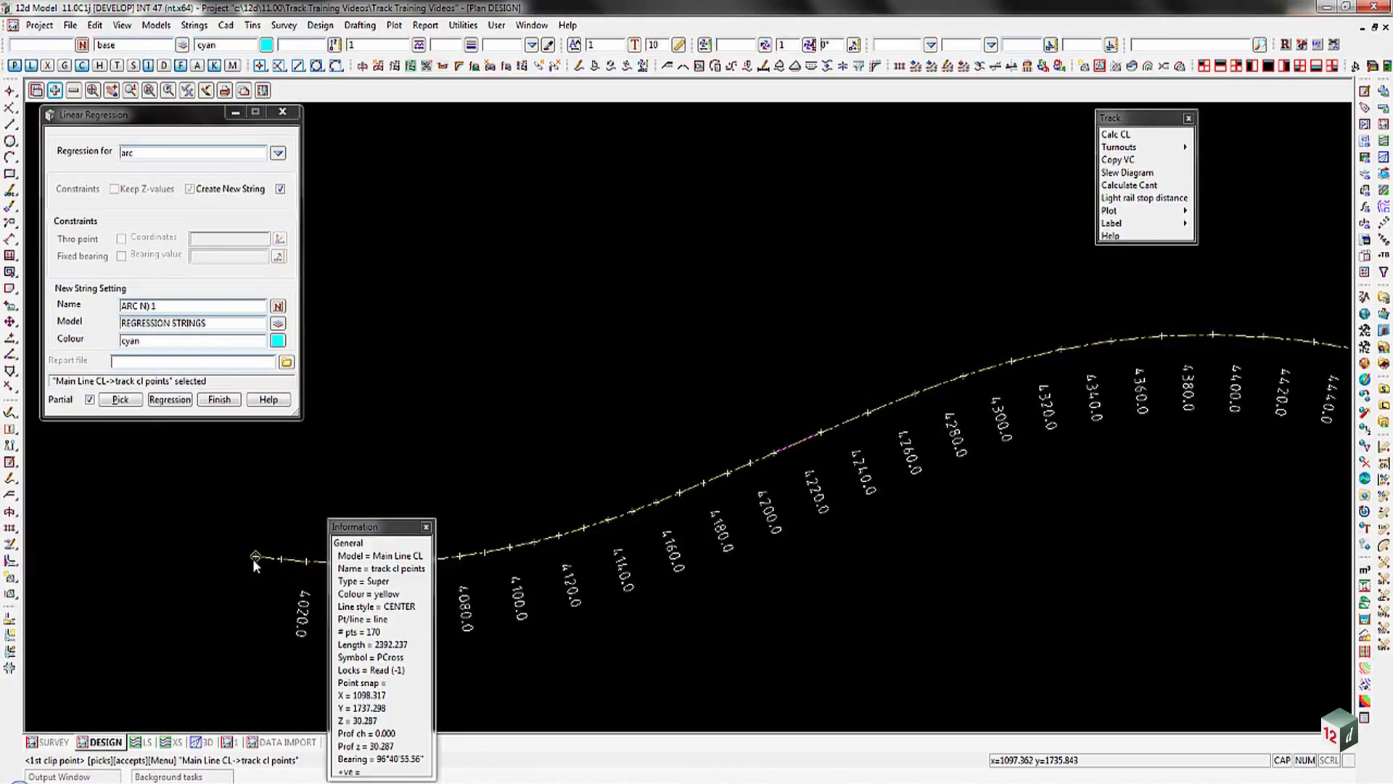
middle_click(253, 559)
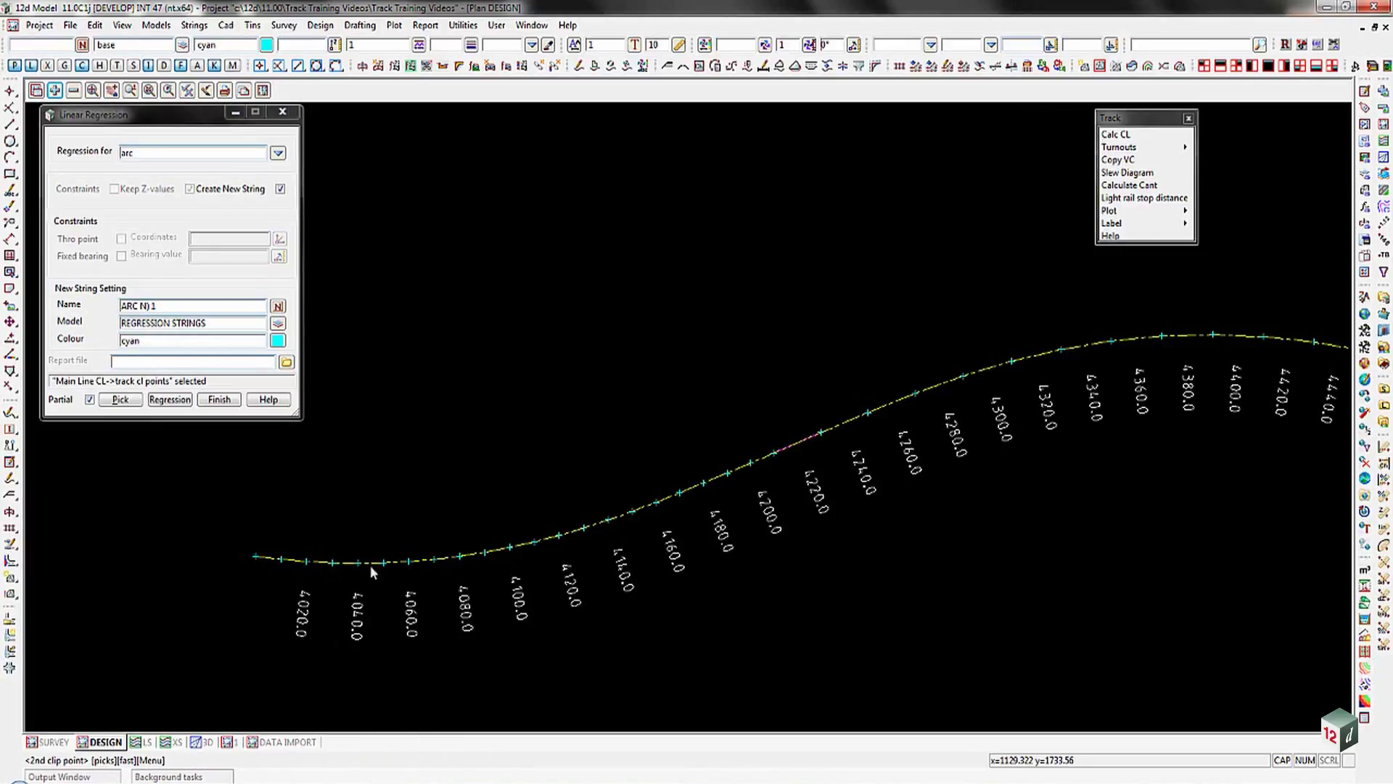
left_click(533, 543)
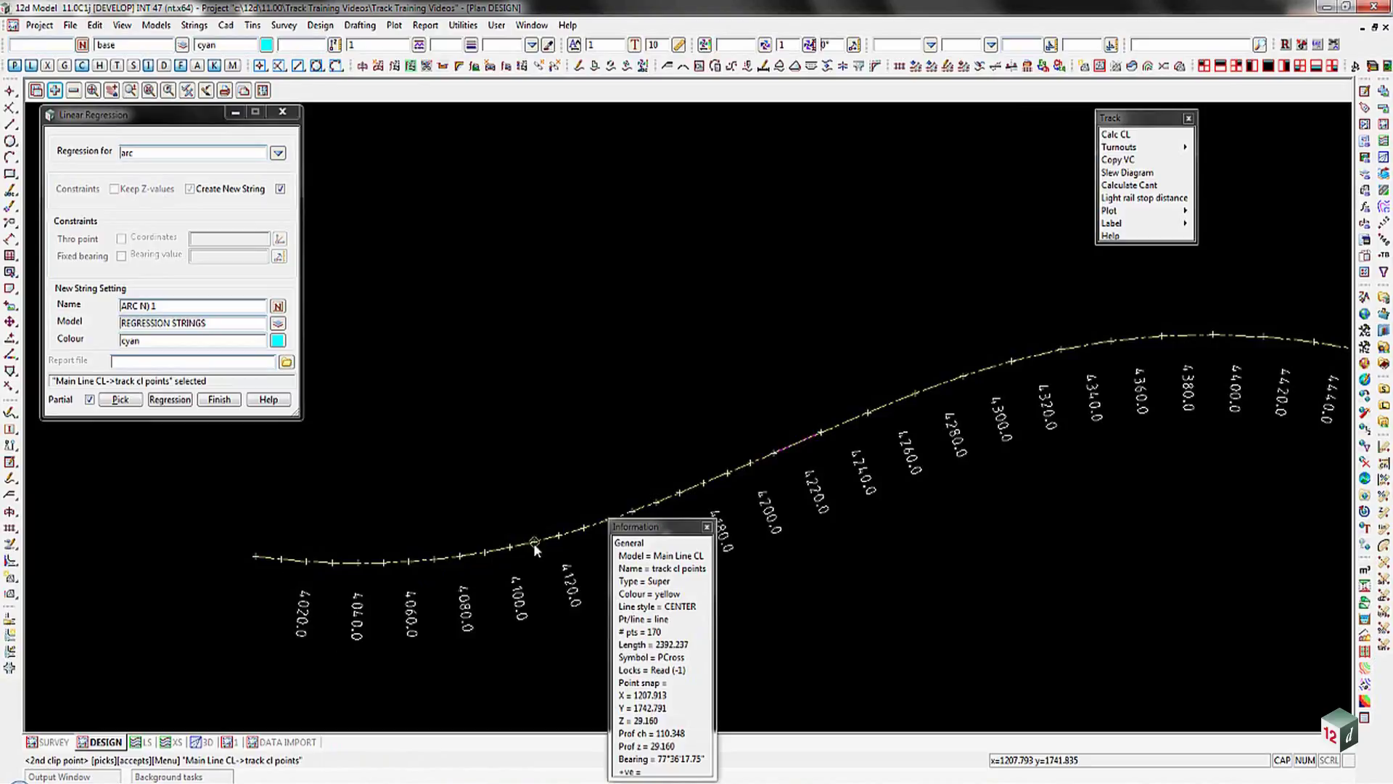
middle_click(533, 543)
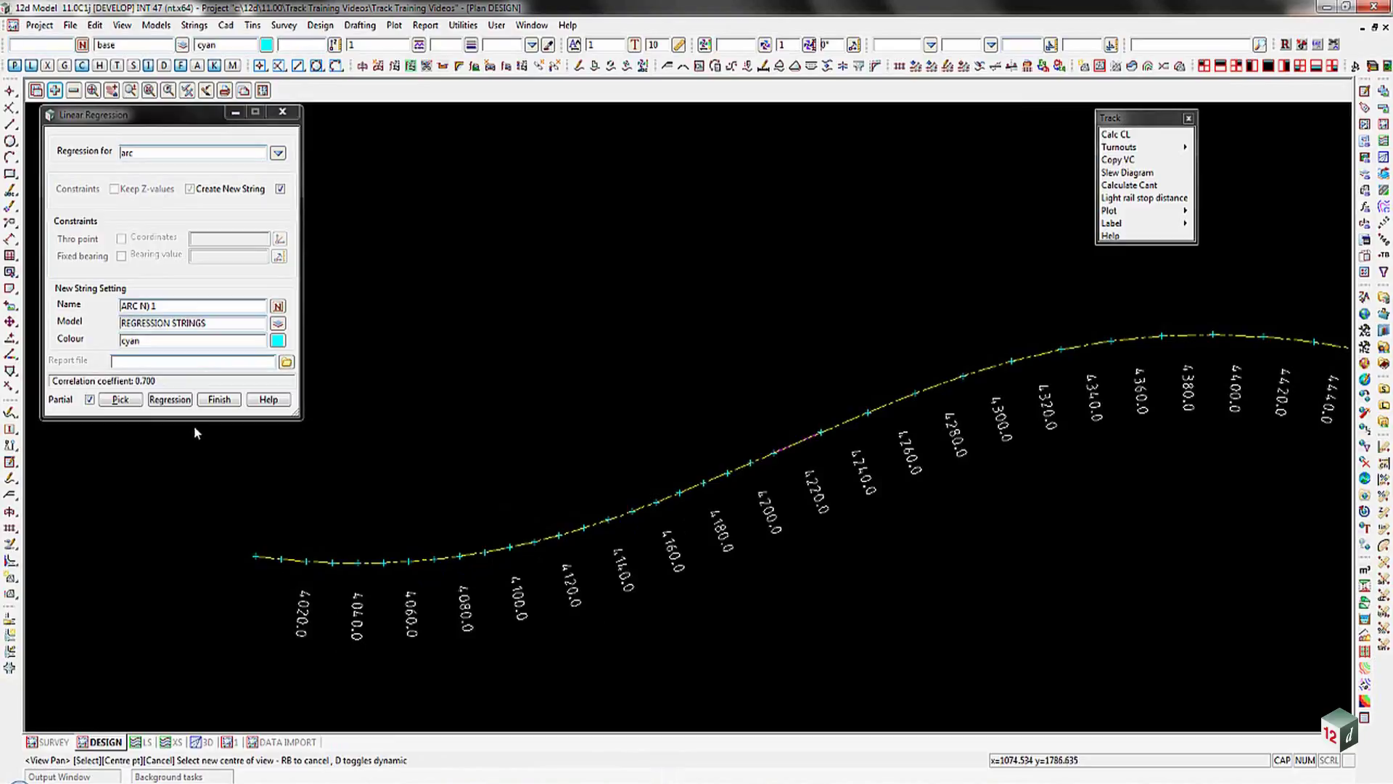
left_click(170, 400)
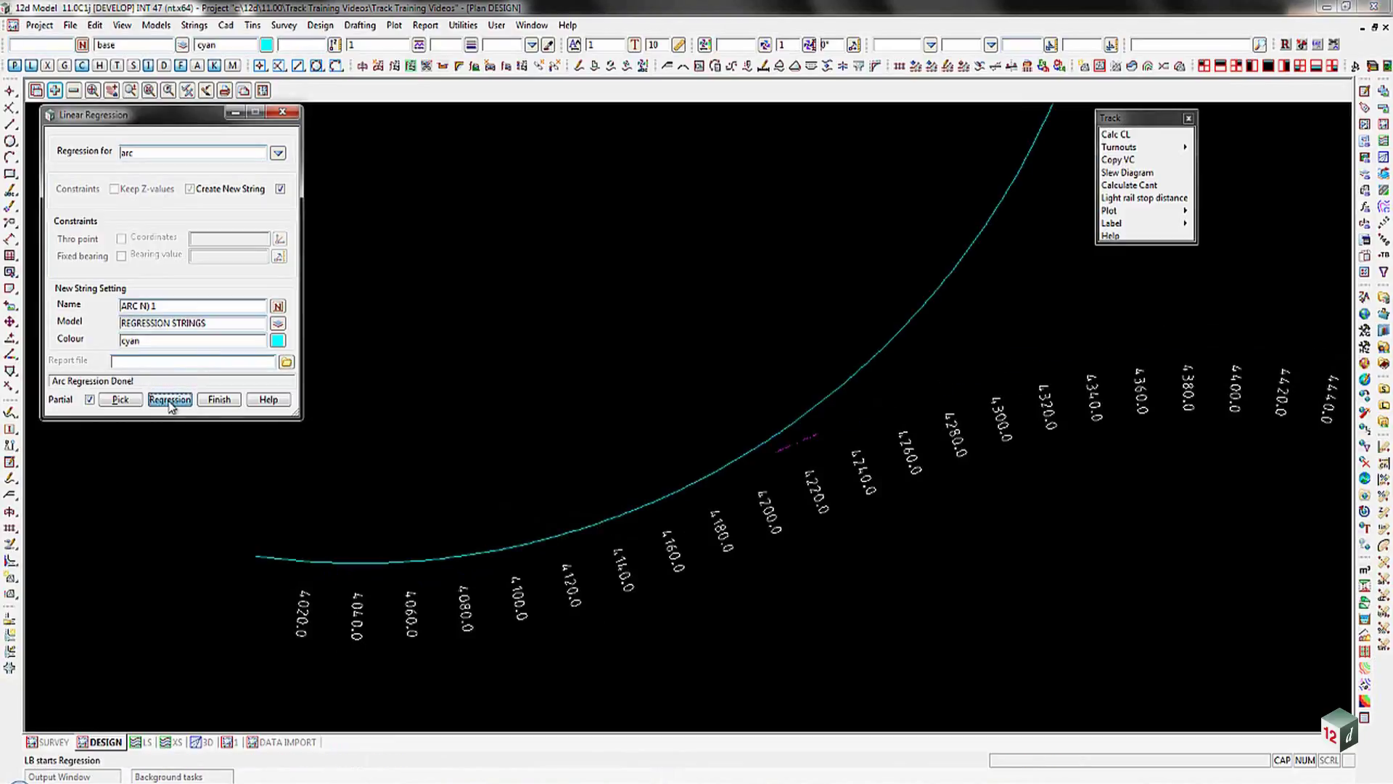
scroll(176, 606, "down", 1)
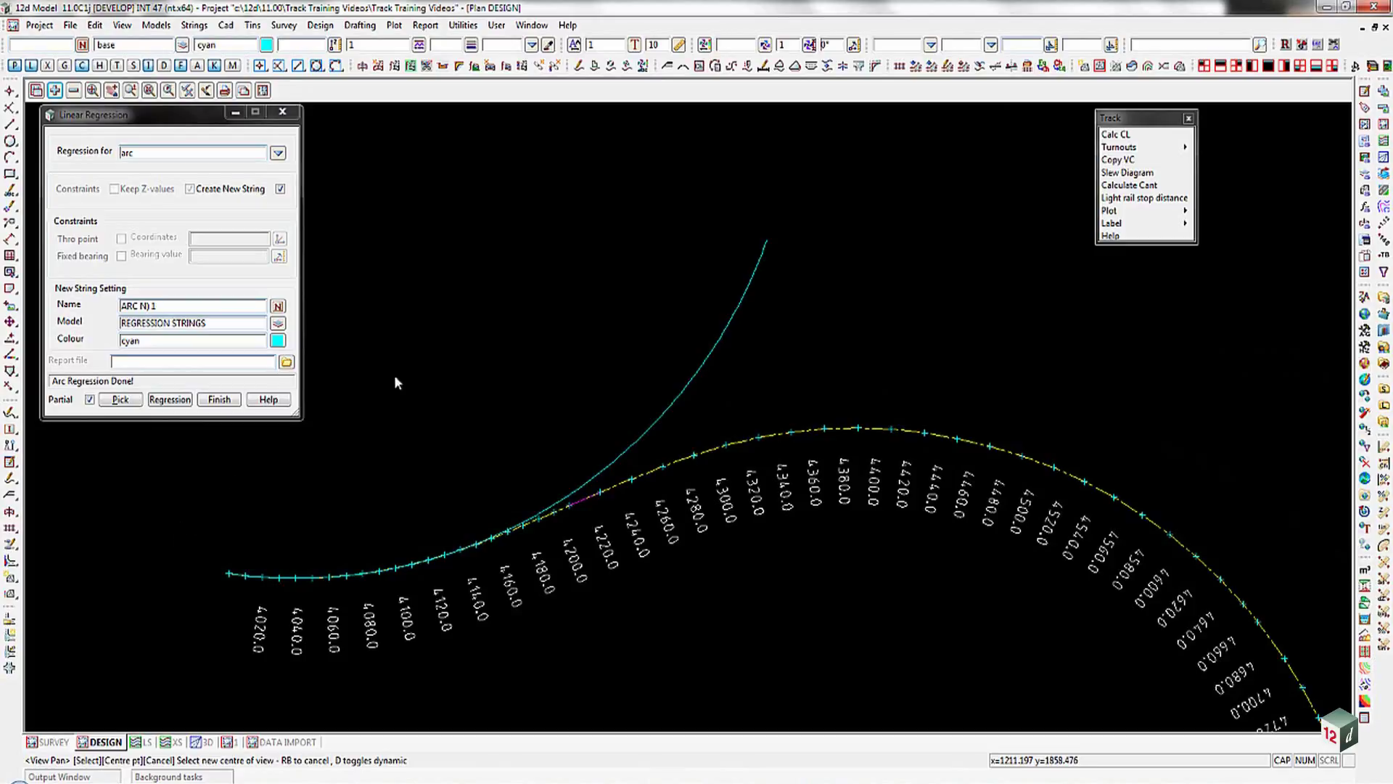
Step: Shorten the cyan regression arc by moving its far end back to near the start of the magenta straight, and save the string edit
left_click(9, 413)
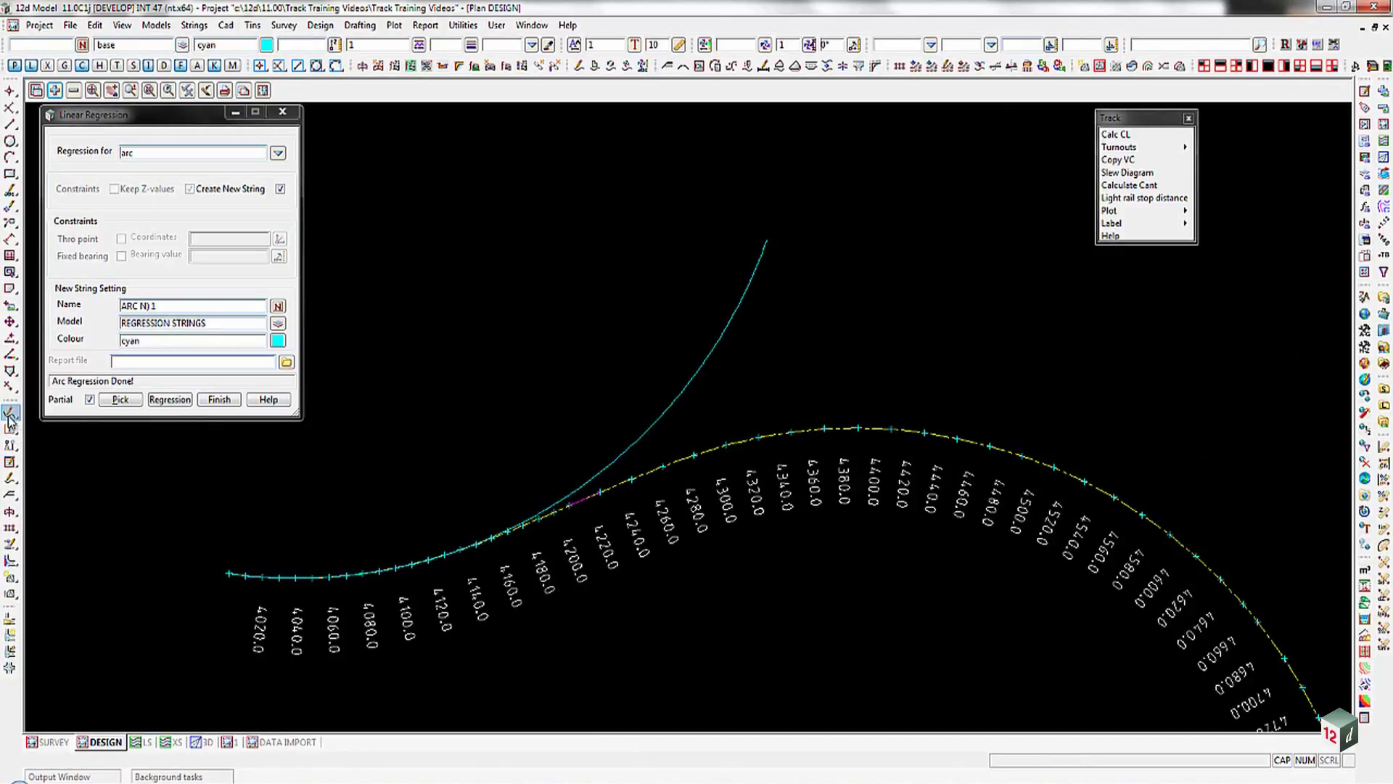
left_click(695, 382)
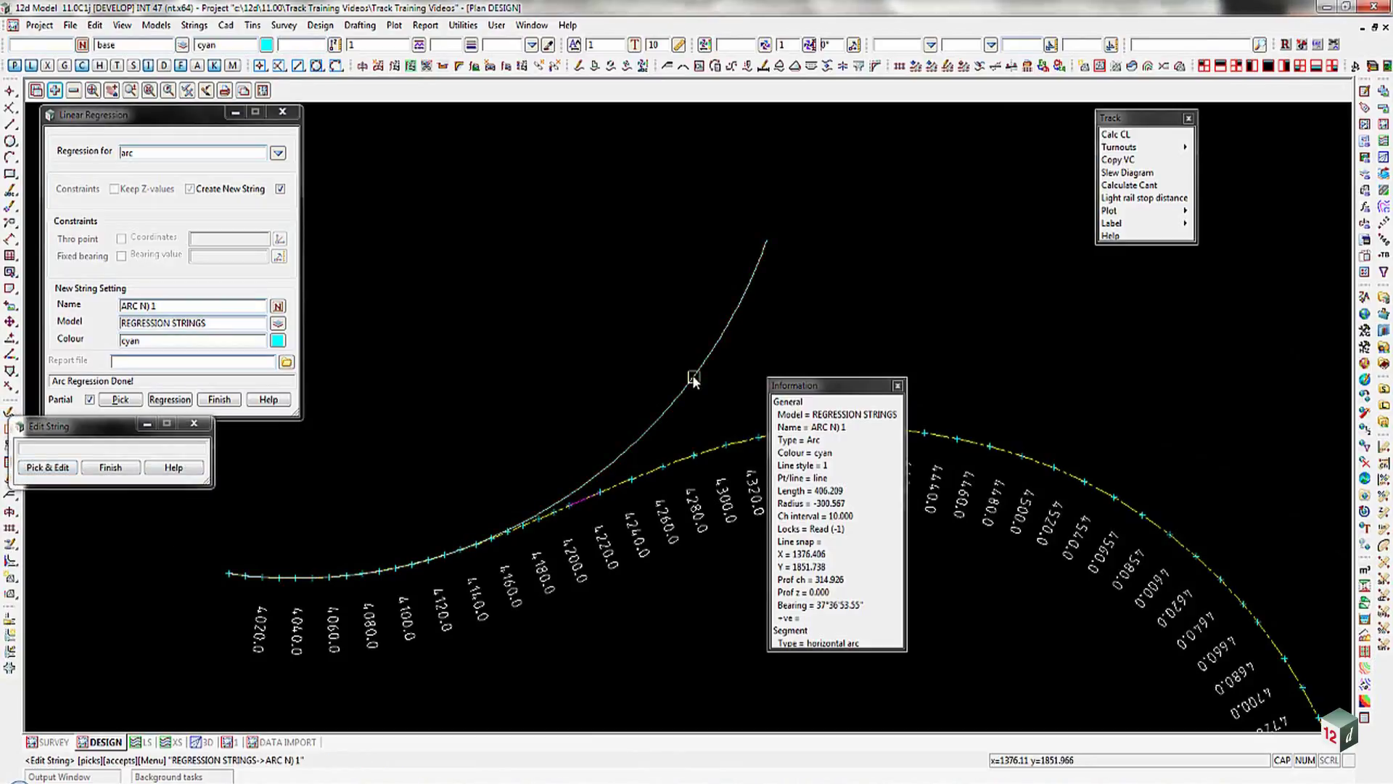
middle_click(696, 382)
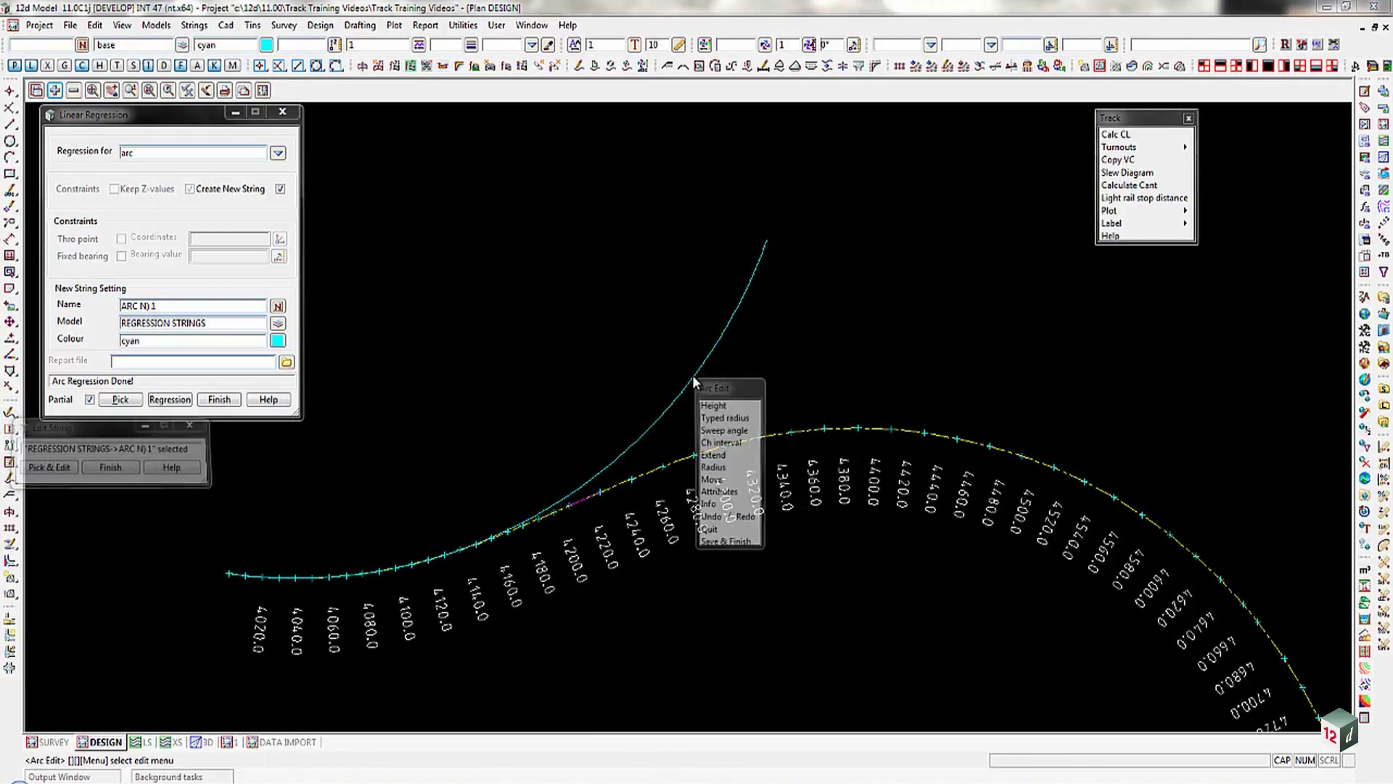
left_click(713, 480)
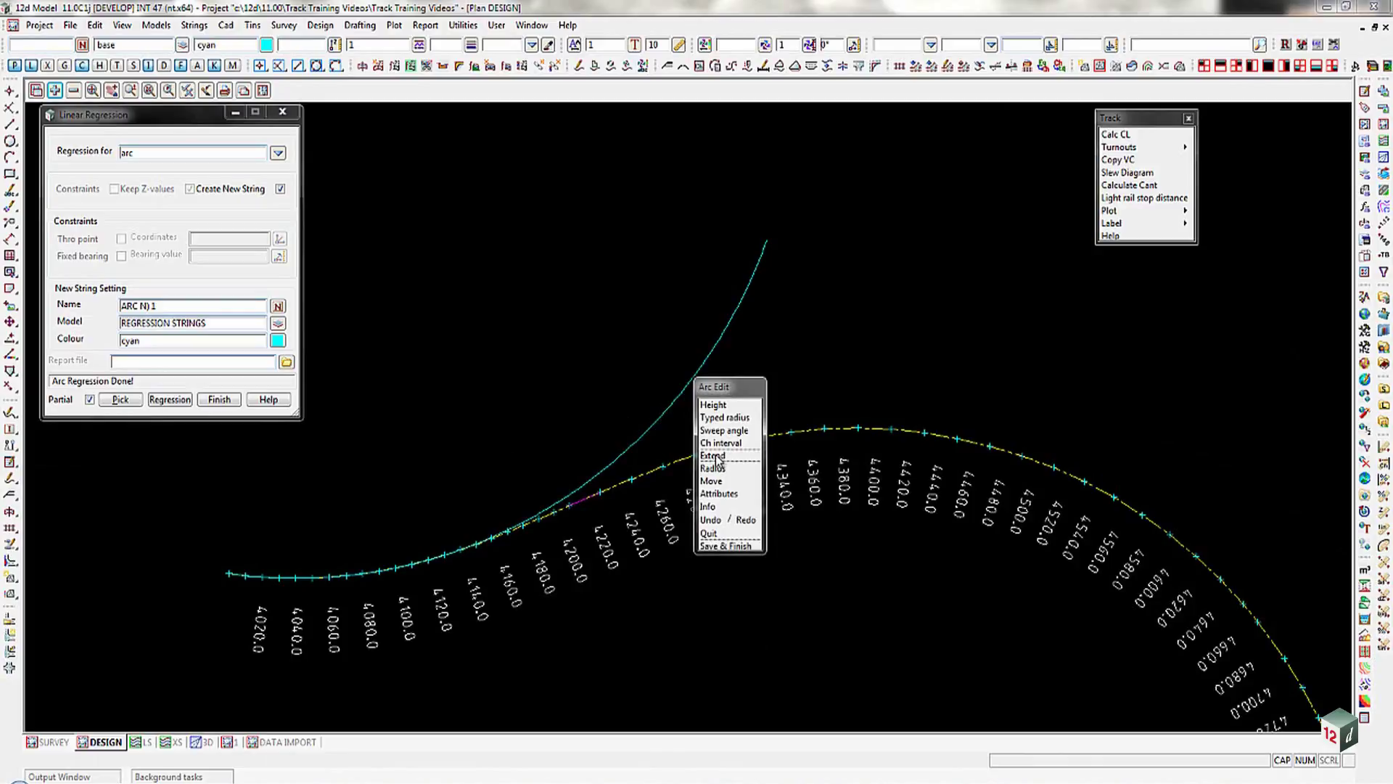
left_click(765, 248)
middle_click(765, 250)
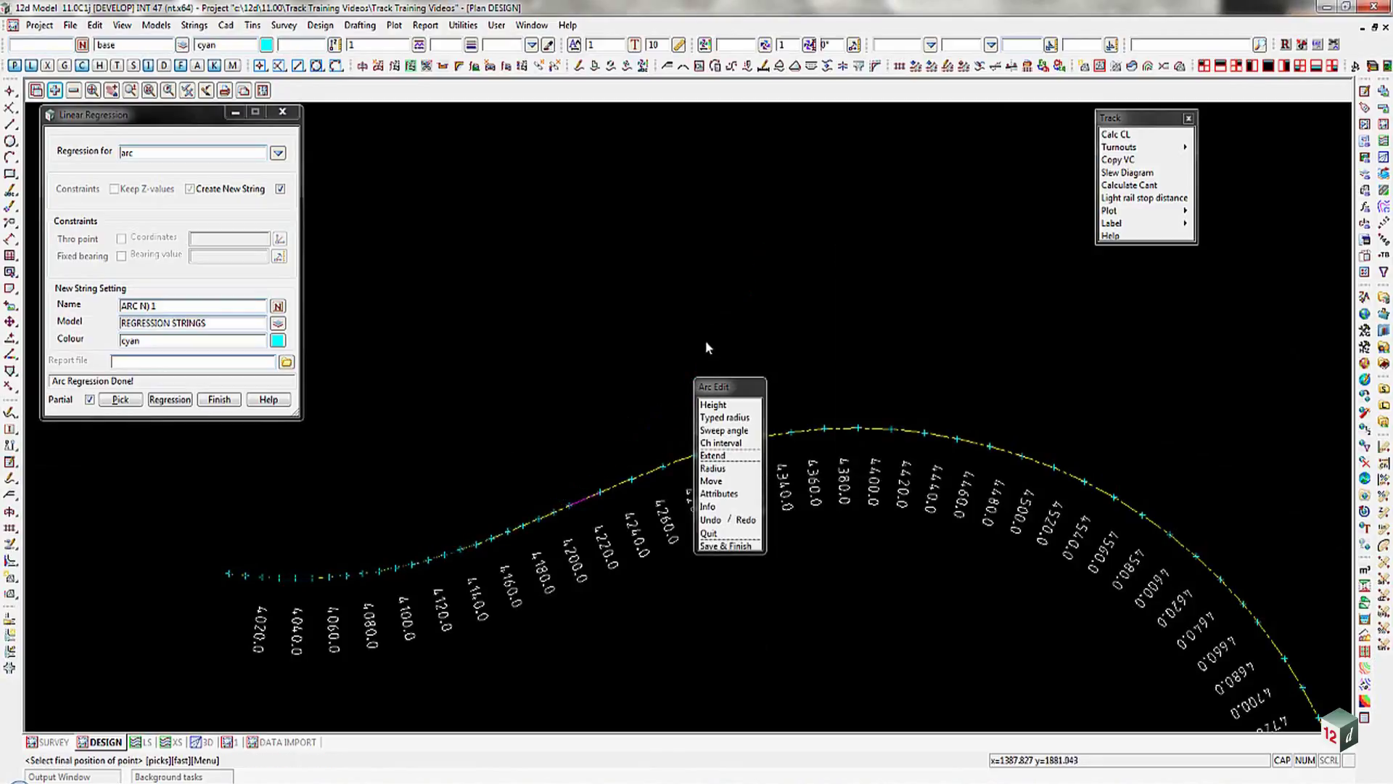
left_click(559, 486)
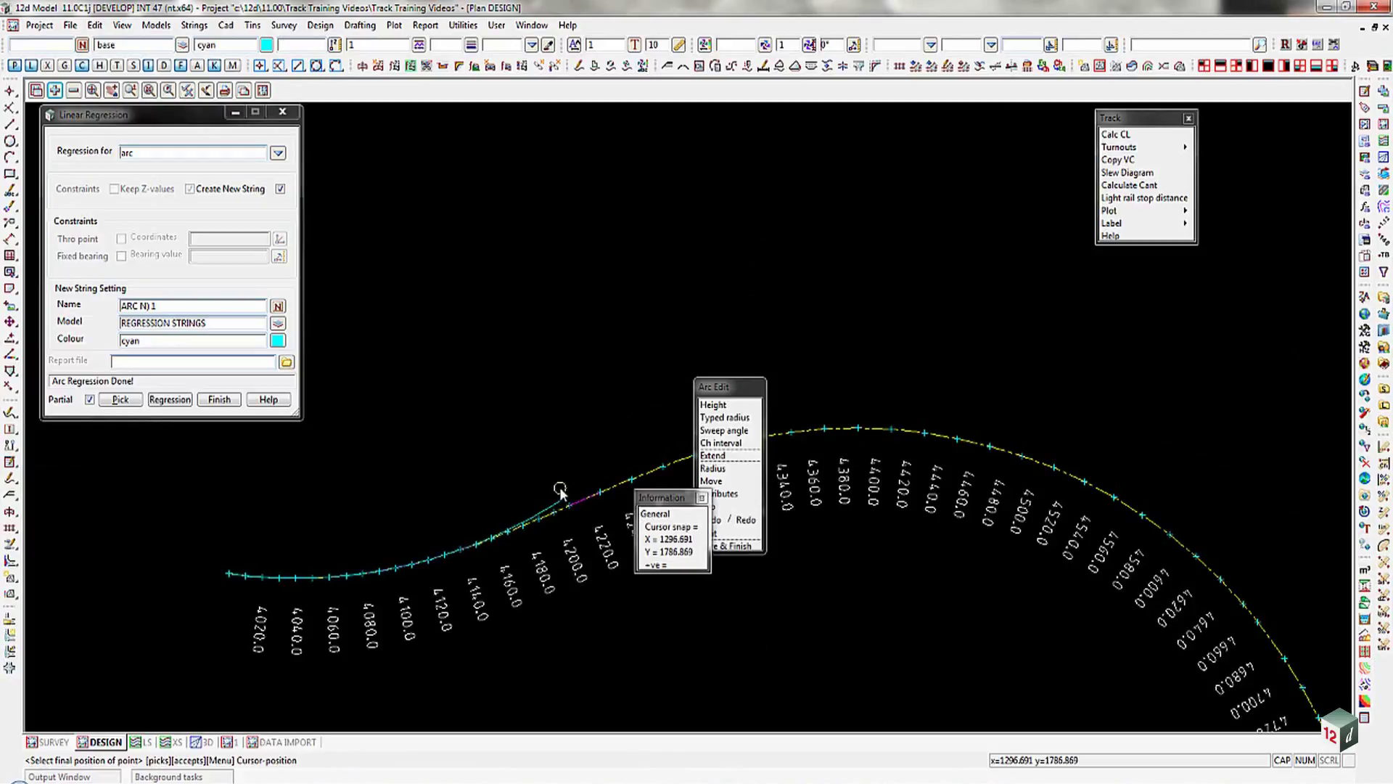
middle_click(560, 490)
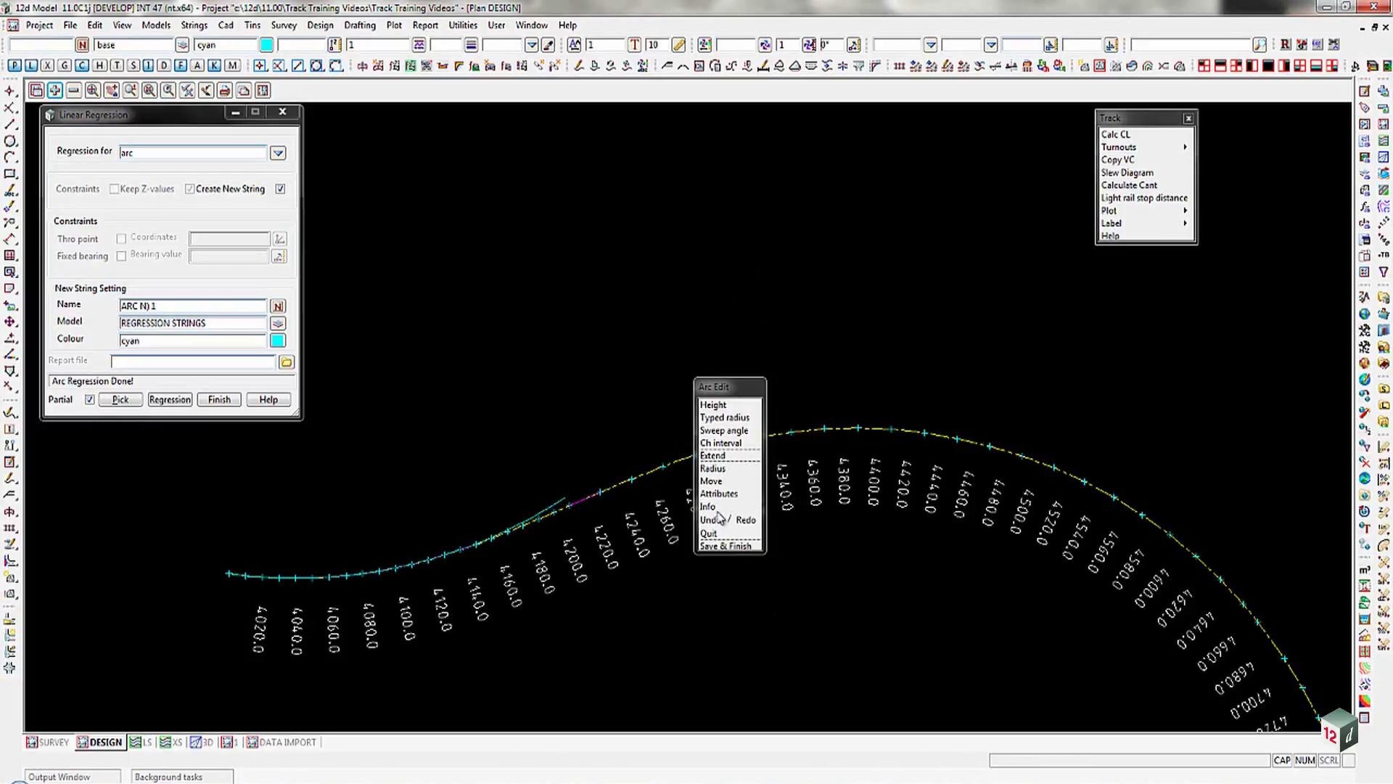
left_click(717, 546)
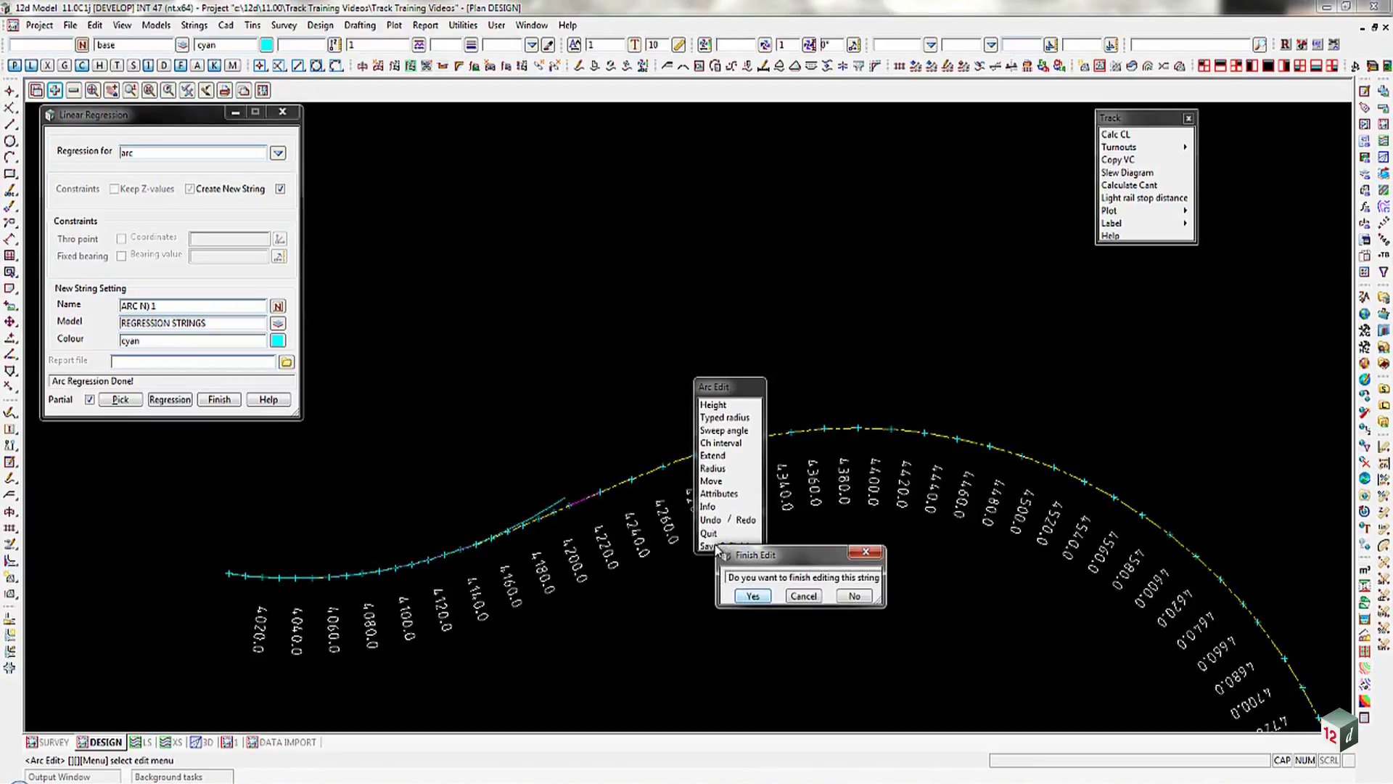
left_click(753, 596)
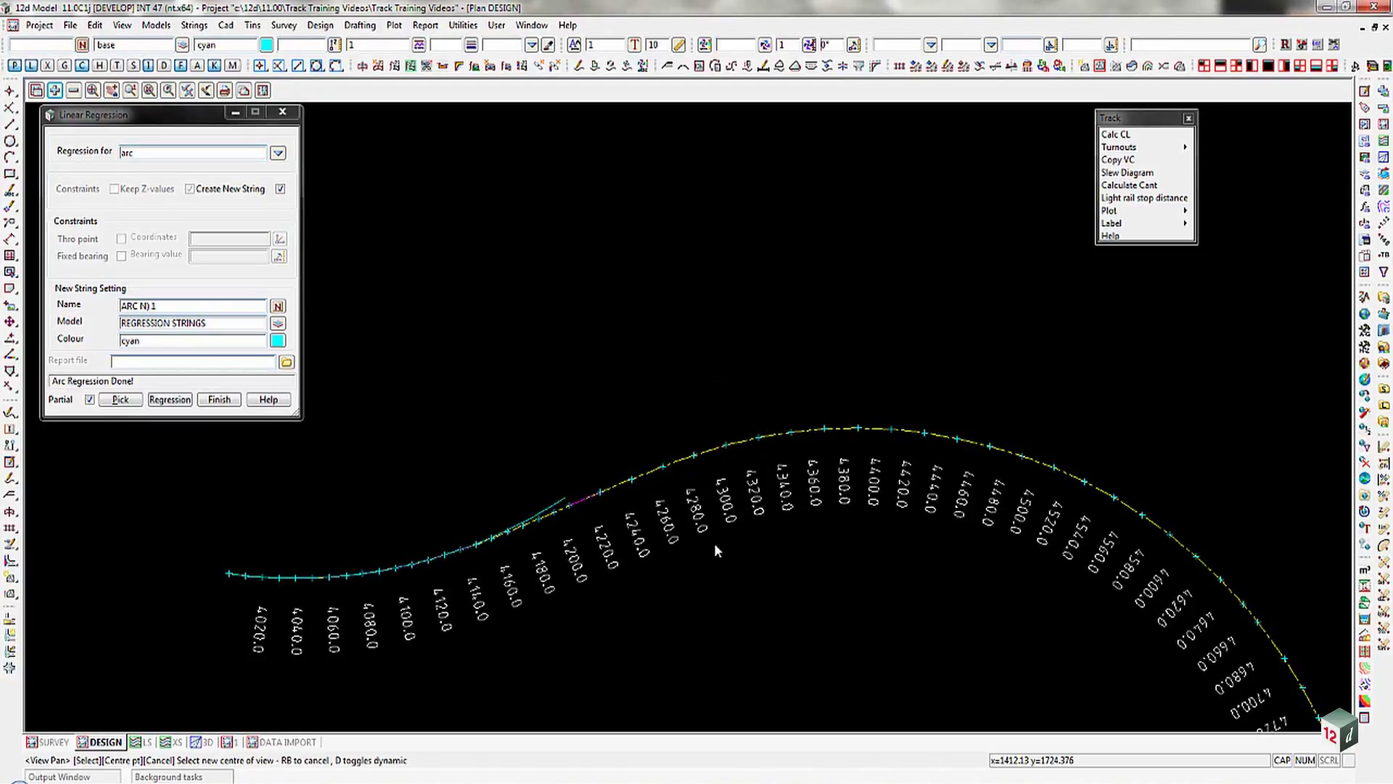